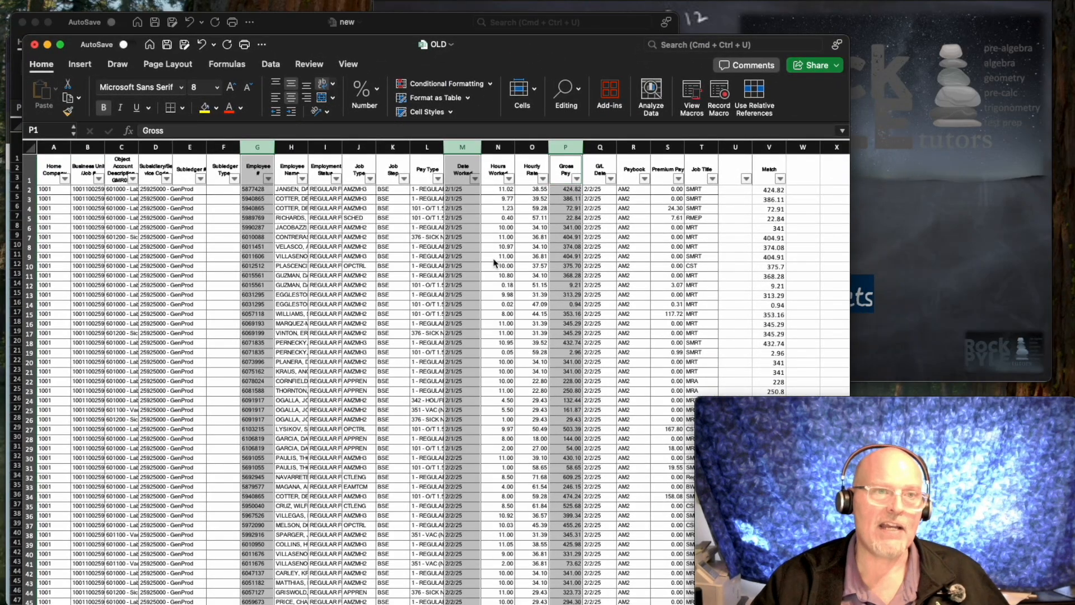
# Copy the Employee #, Date Worked and Gross Pay columns into the blank sheet of the OLD workbook, starting at A1
pyautogui.moveTo(486, 47); pyautogui.dragTo(494, 3)
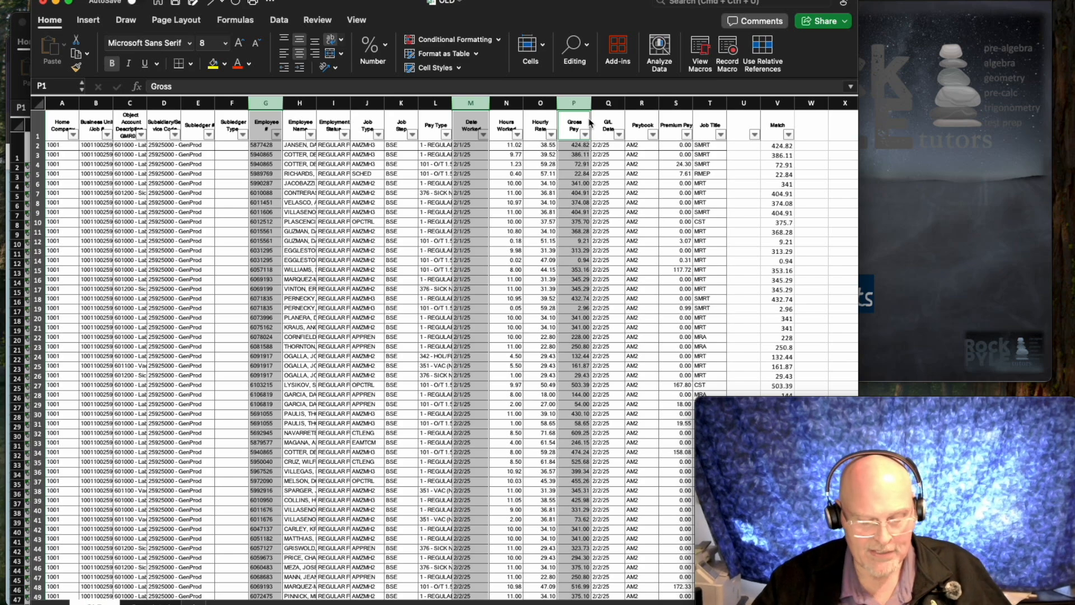
pyautogui.press('super+c')
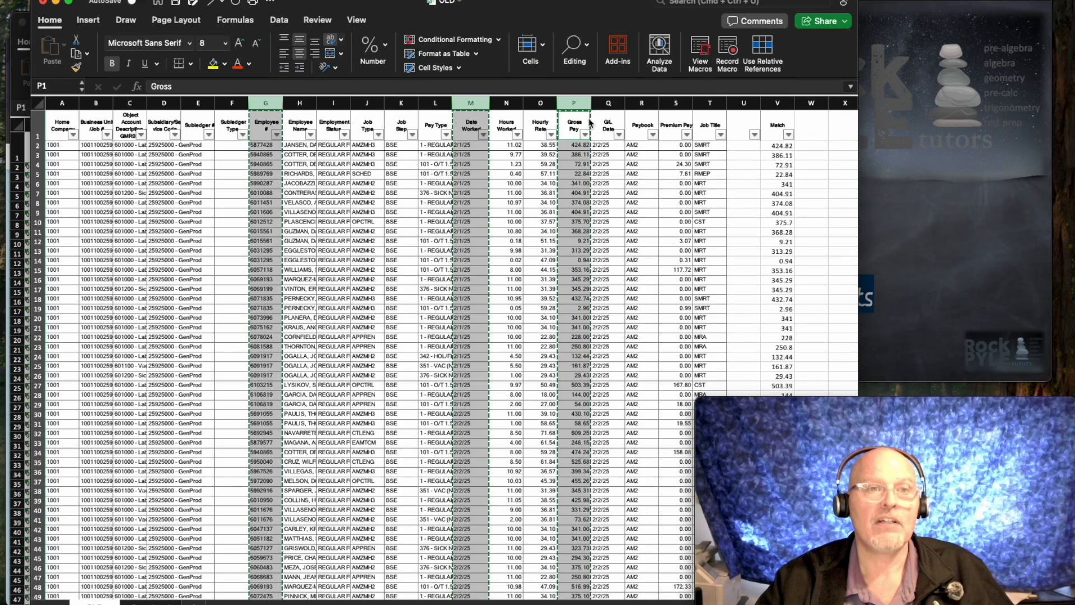
pyautogui.click(193, 603)
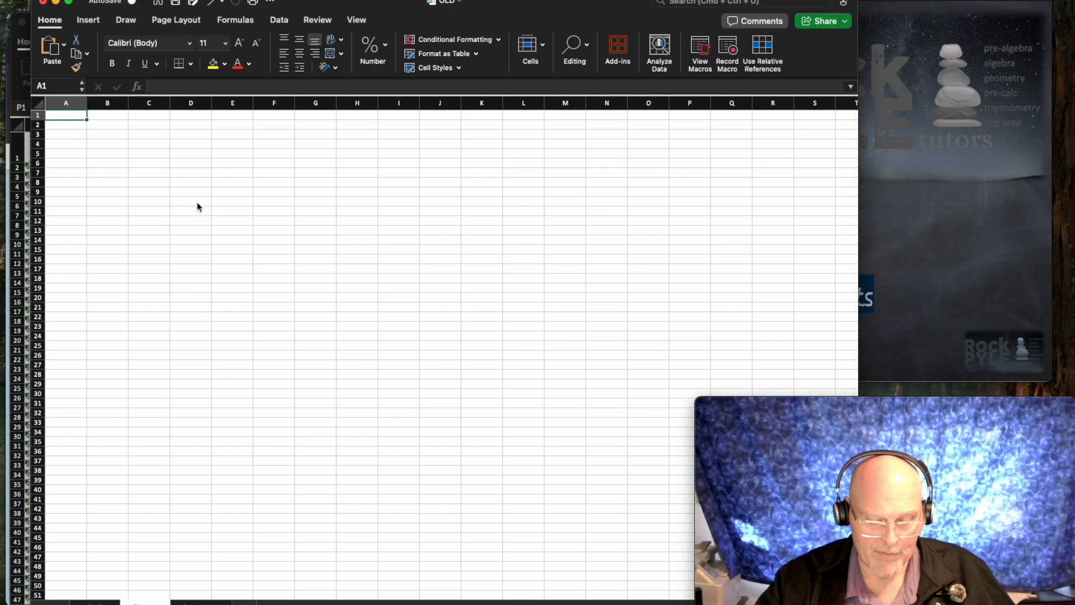
pyautogui.press('super+v')
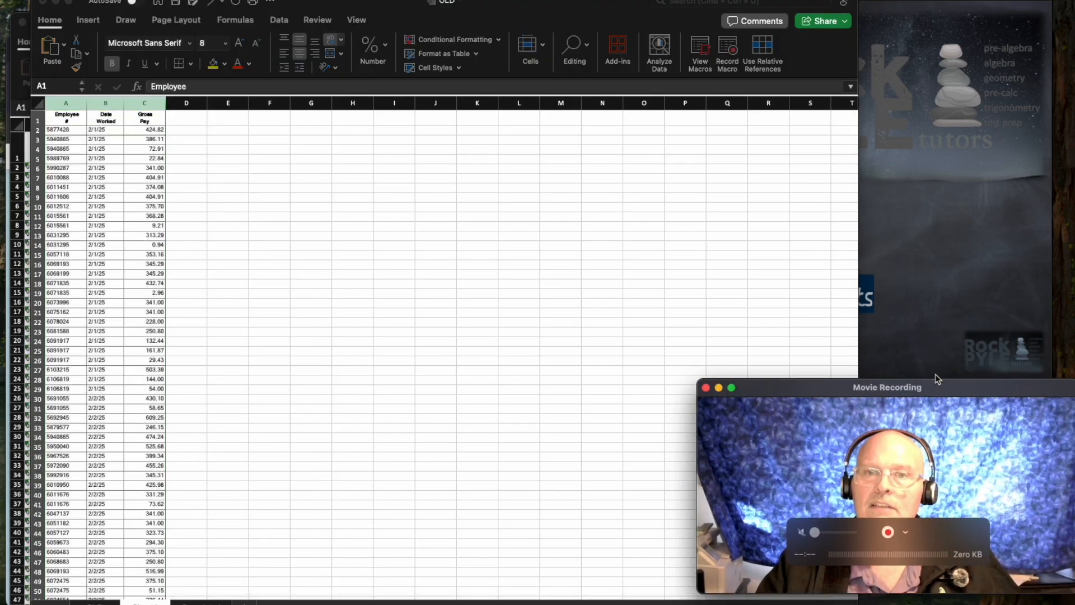
# Prefix the Employee # header in A1 with "Old" so it reads "OldEmployee #"
pyautogui.moveTo(934, 392); pyautogui.dragTo(918, 7)
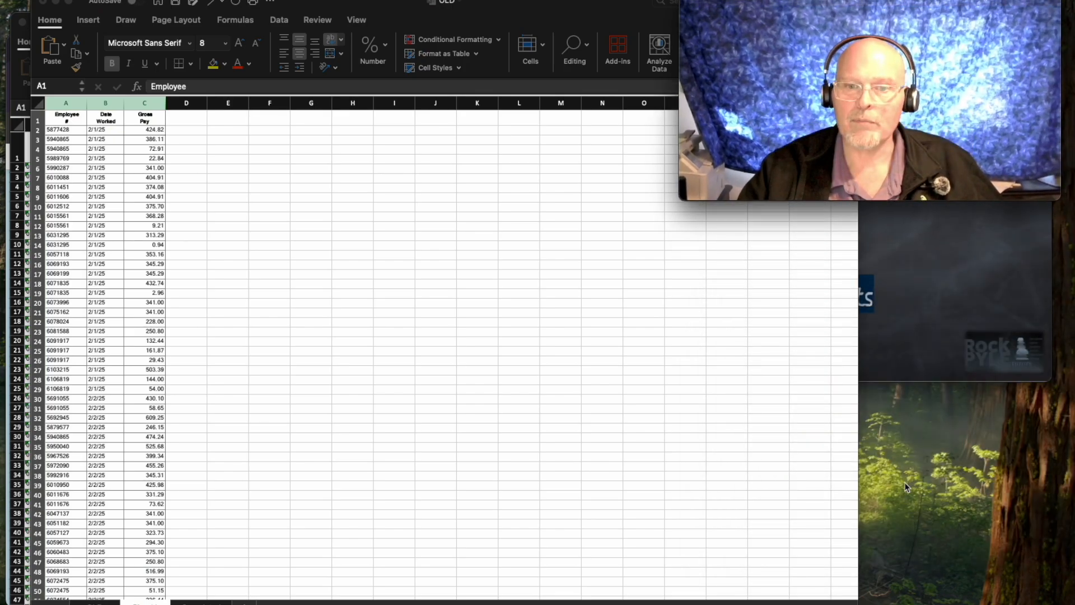
pyautogui.click(693, 570)
pyautogui.scroll(10, 694, 570)
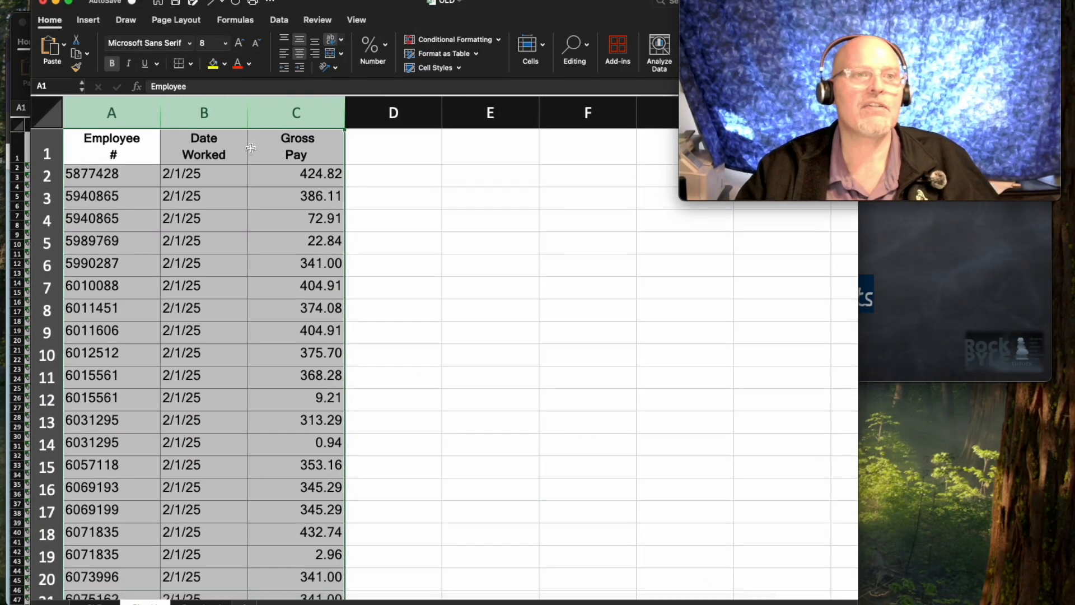
pyautogui.click(88, 140)
pyautogui.doubleClick(88, 140)
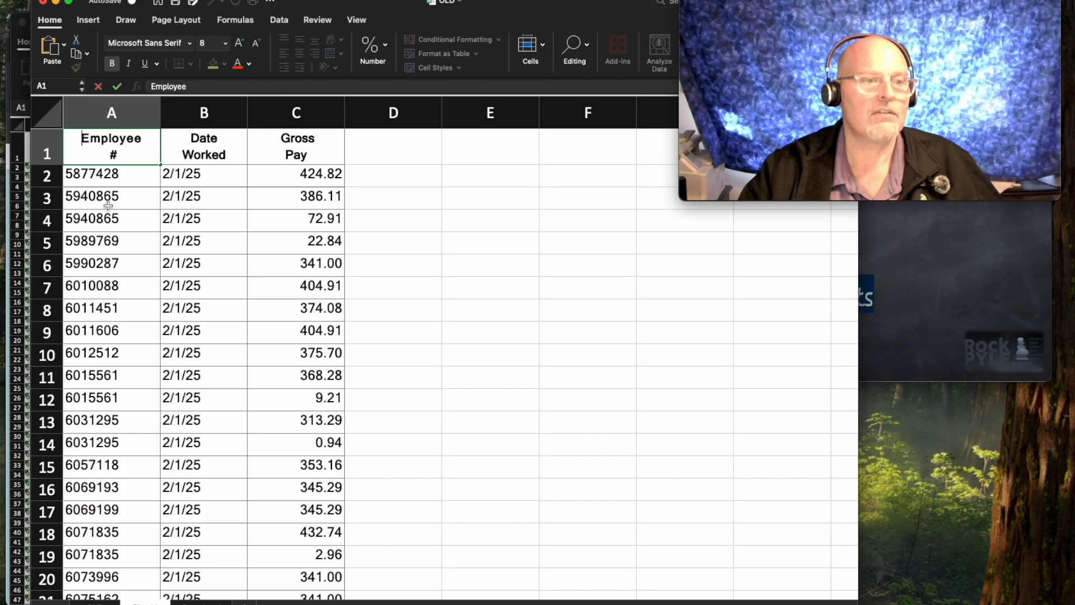
pyautogui.write('Old')
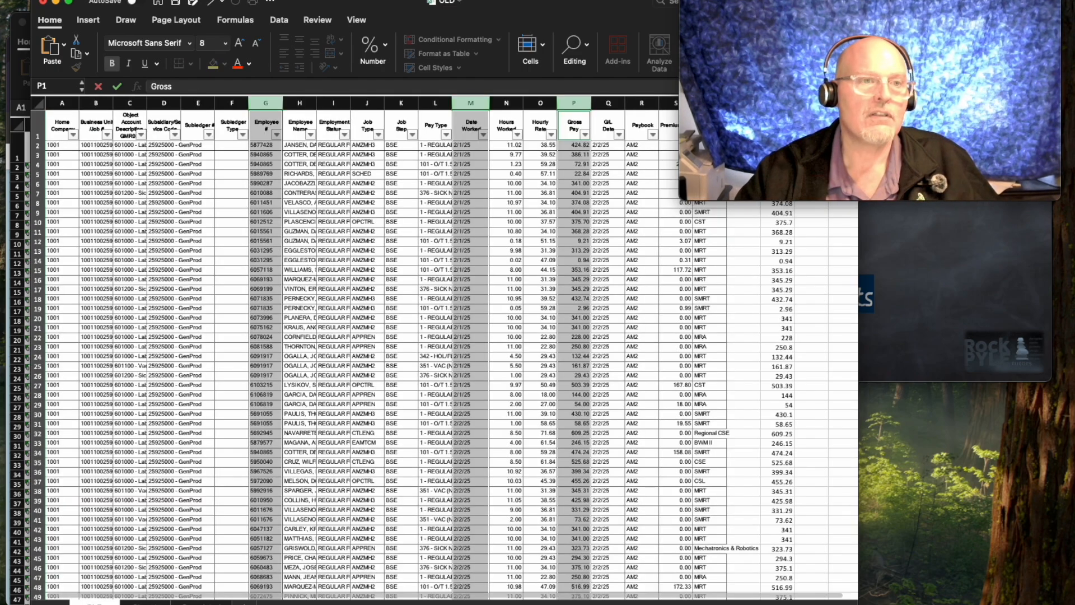
pyautogui.click(94, 602)
pyautogui.click(146, 603)
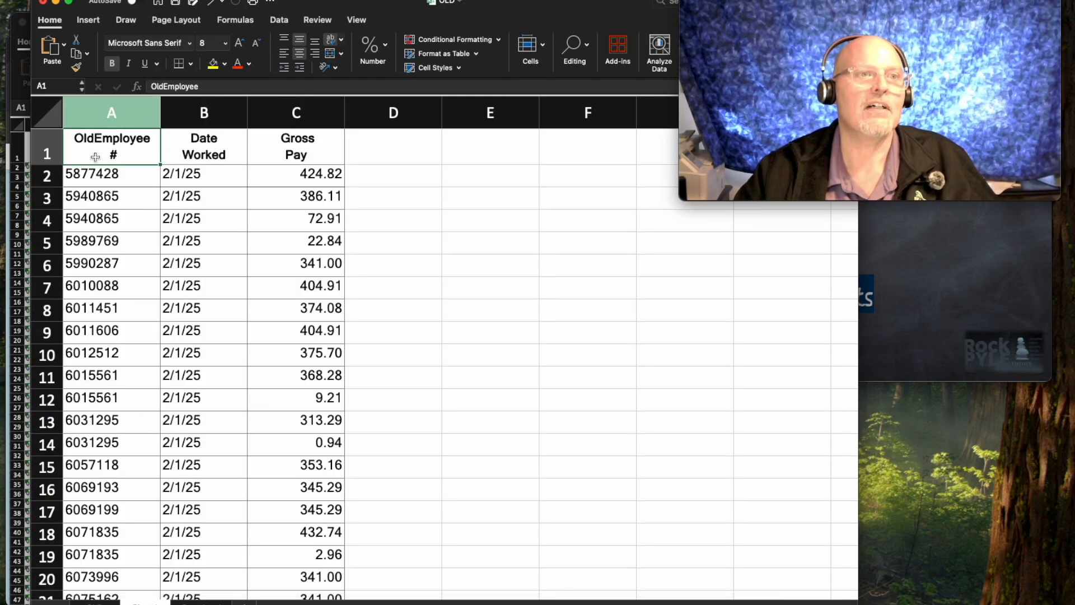
pyautogui.press('BackSpace')
pyautogui.press('super+z')
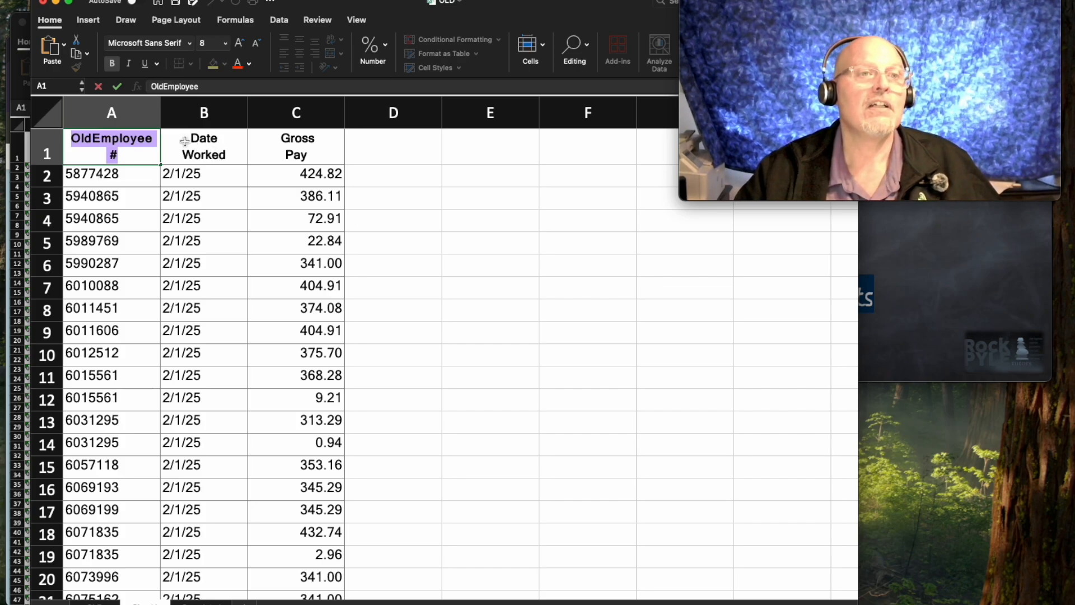
# Rename the headers in B1 and C1 to "Old Date Worked" and "old Gross Pay"
pyautogui.doubleClick(185, 141)
pyautogui.write('Ol')
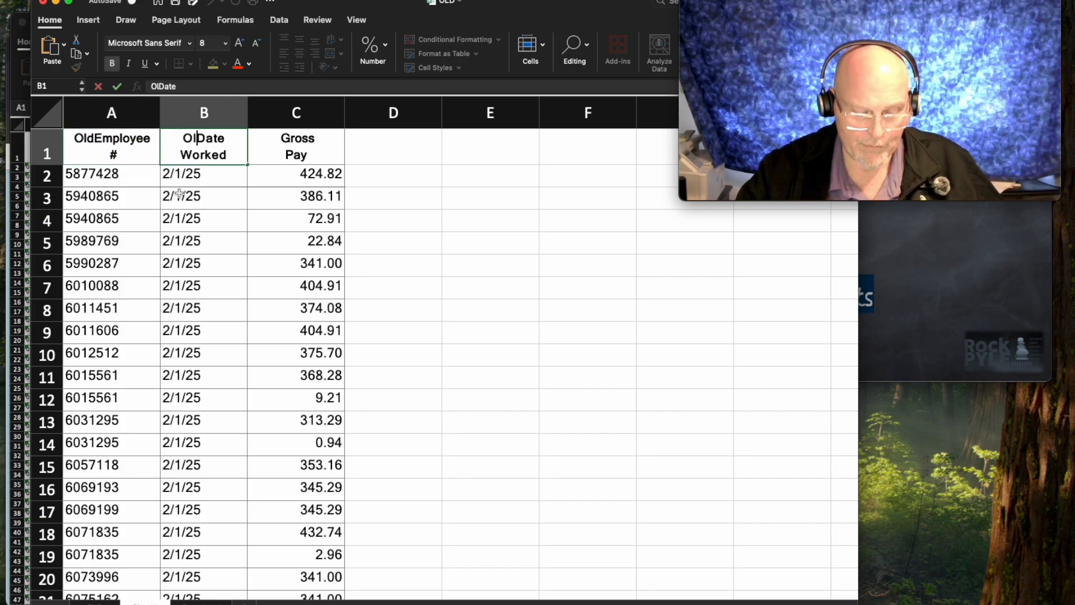
pyautogui.write('d')
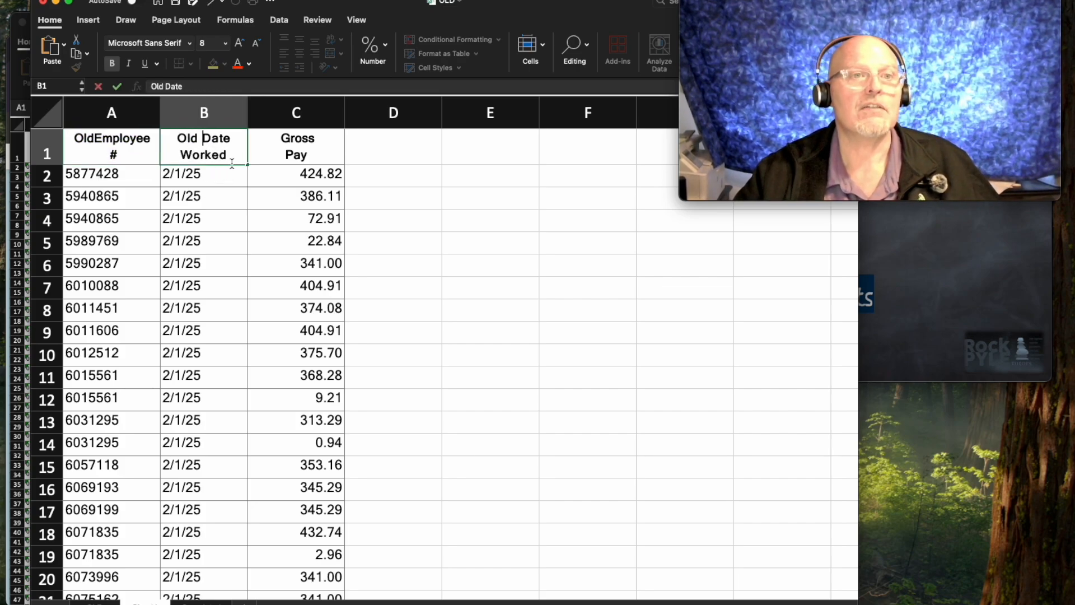
pyautogui.doubleClick(278, 140)
pyautogui.write('old')
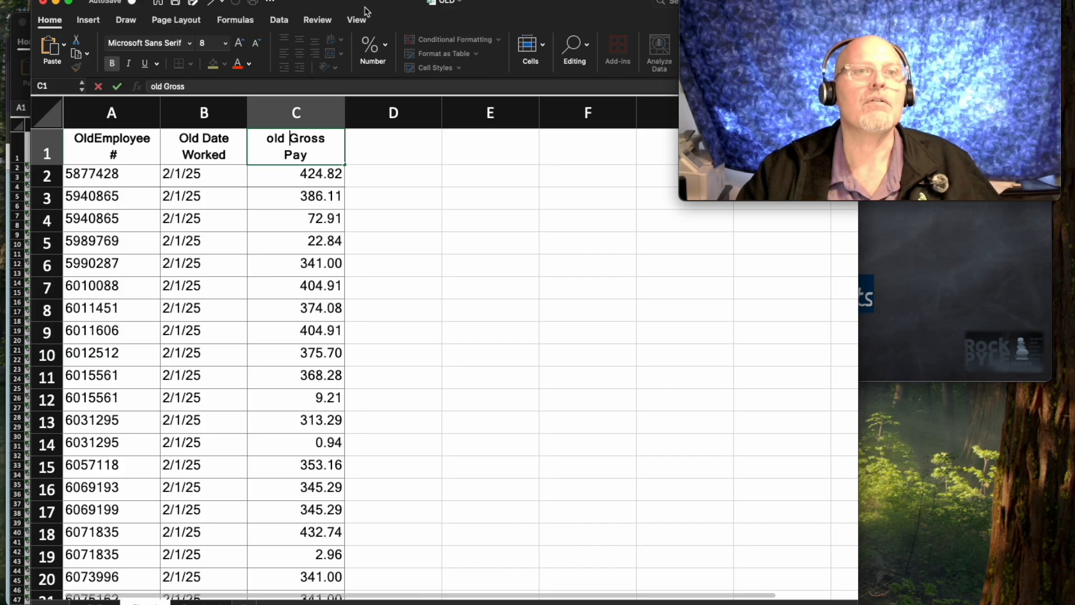
# Copy the Employee #, Date Worked and Gross Pay columns from the "new" workbook into the OLD workbook's comparison sheet, starting at D1
pyautogui.moveTo(367, 7); pyautogui.dragTo(500, 31)
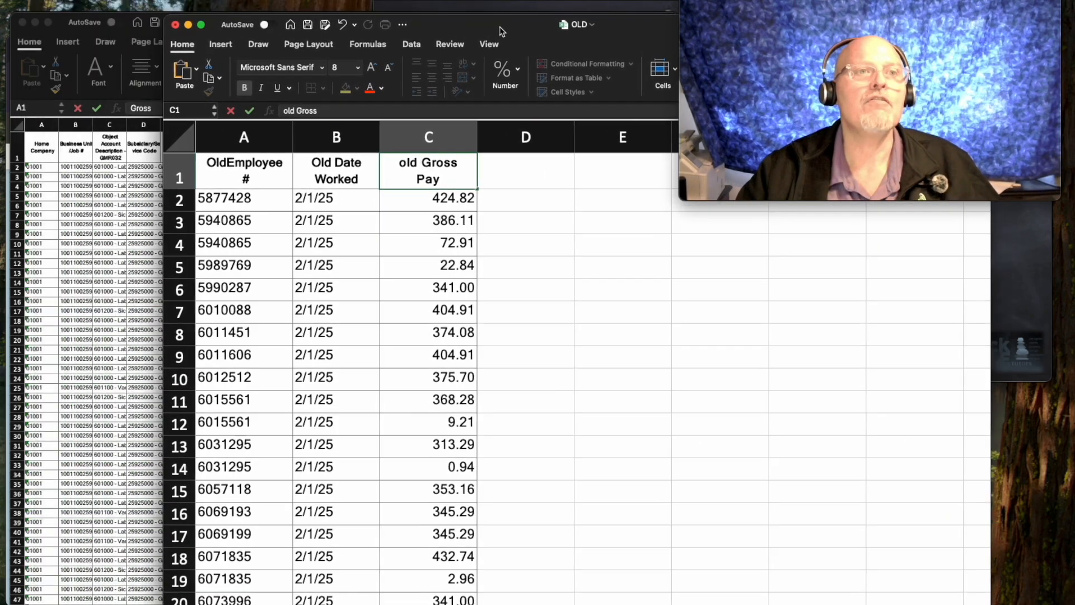
pyautogui.click(22, 103)
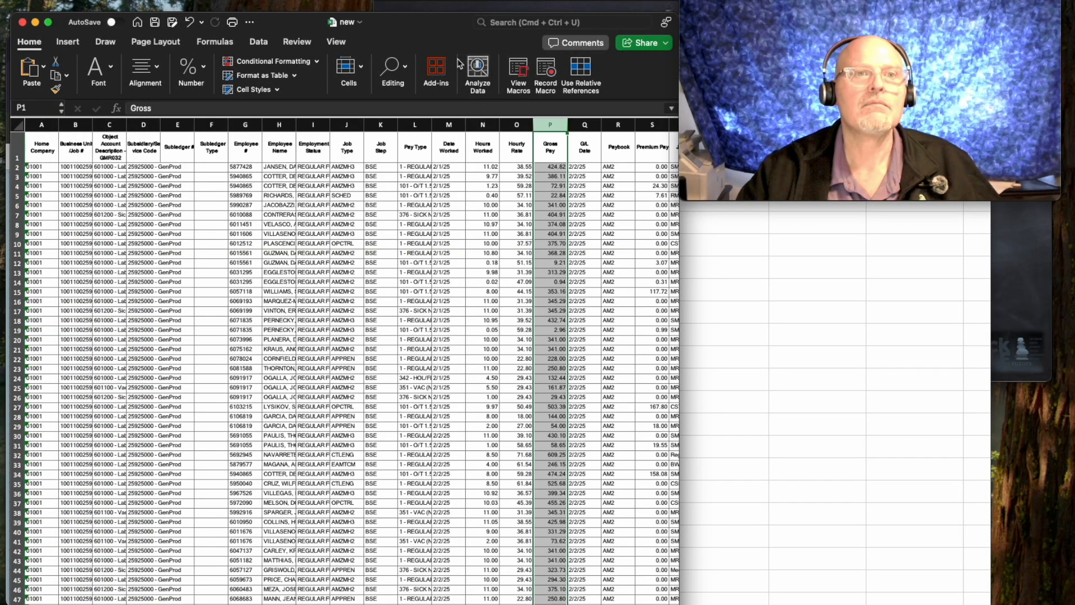
pyautogui.keyDown('super'); pyautogui.click(456, 124); pyautogui.keyUp('super')
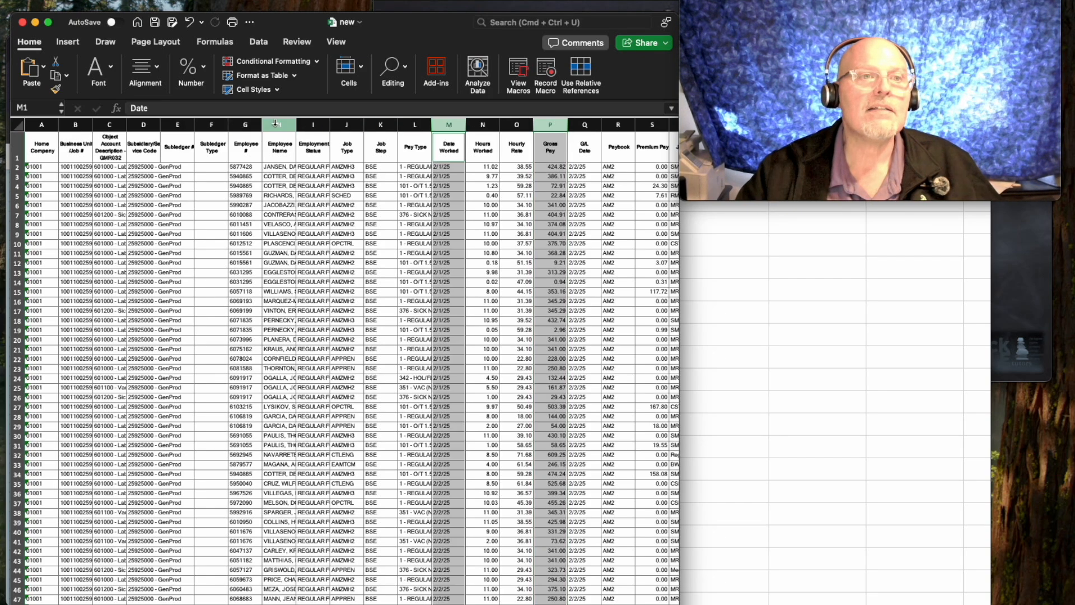
pyautogui.keyDown('super'); pyautogui.click(238, 123); pyautogui.keyUp('super')
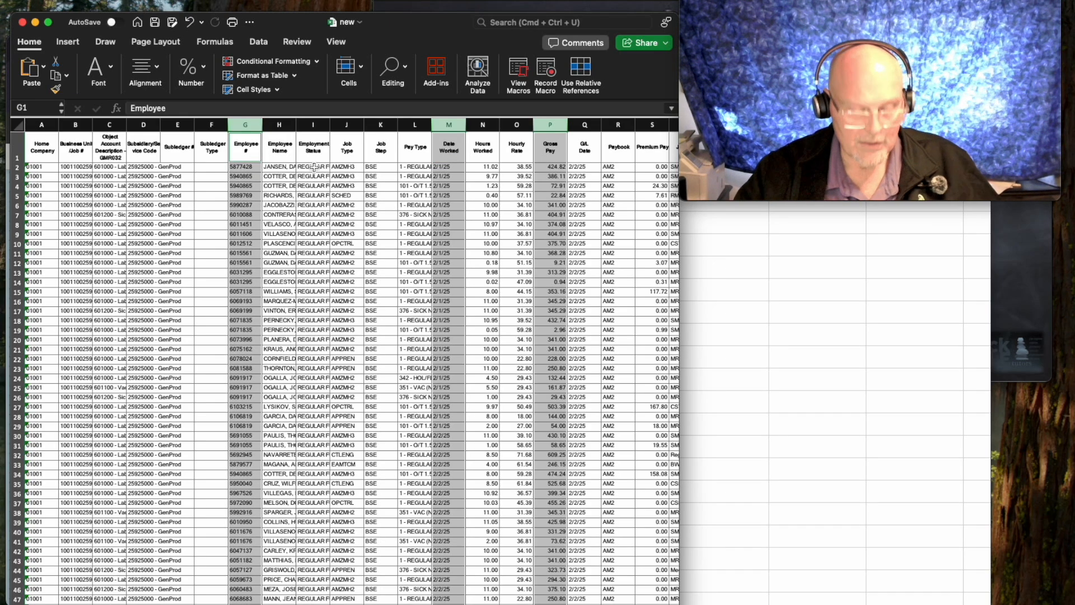
pyautogui.press('super+c')
pyautogui.click(22, 22)
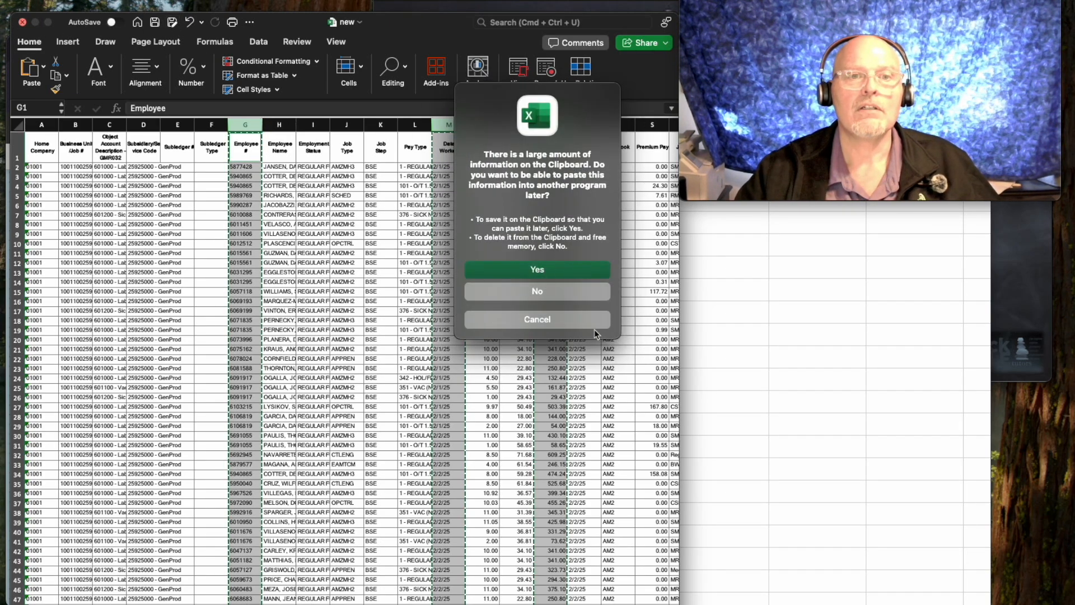
pyautogui.click(556, 324)
pyautogui.click(788, 355)
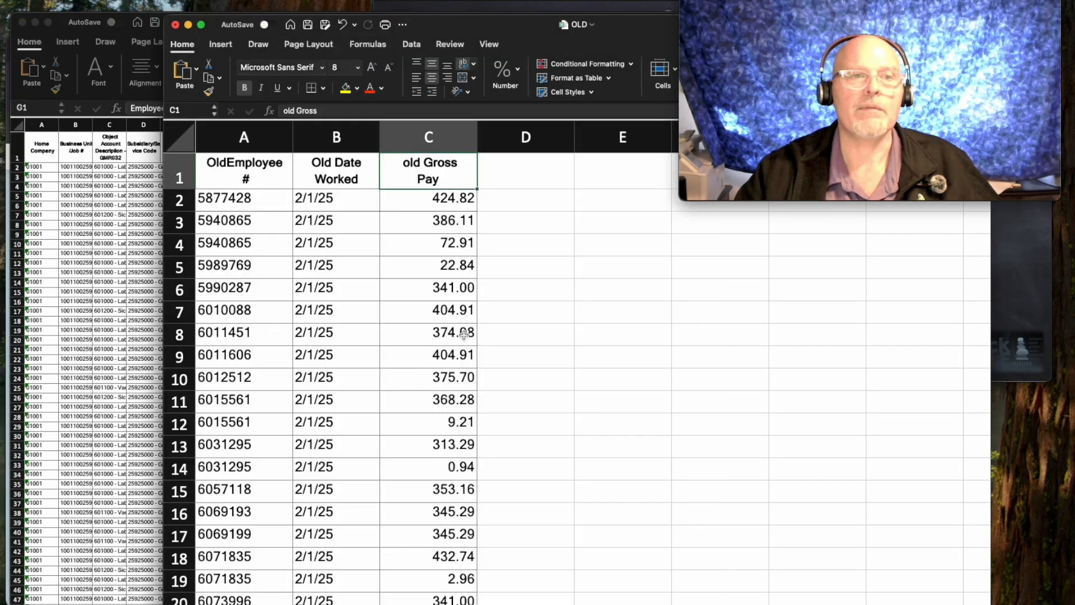
pyautogui.click(502, 167)
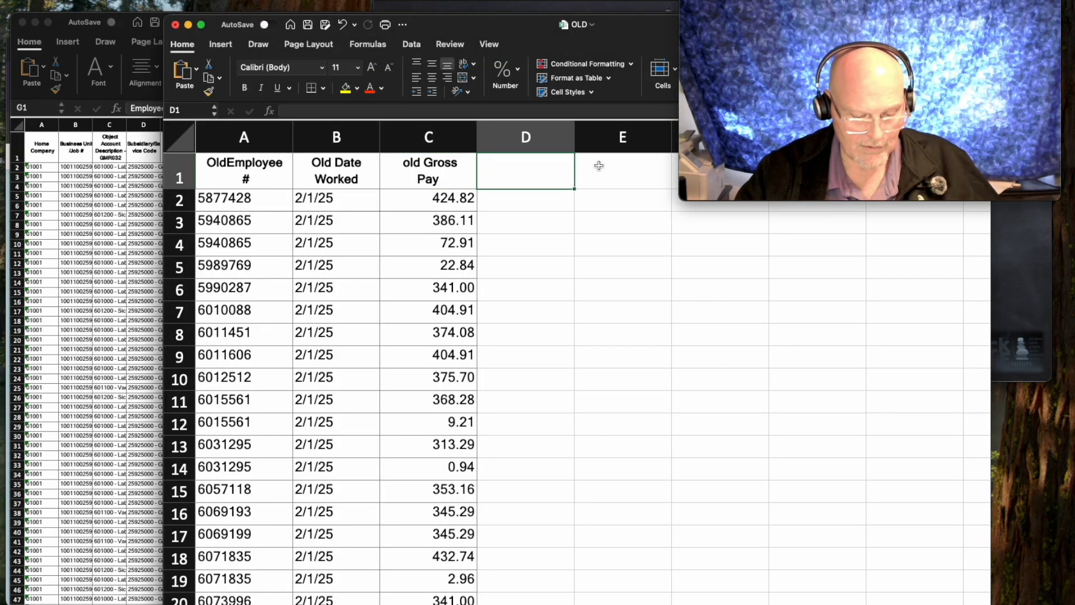
pyautogui.press('super+v')
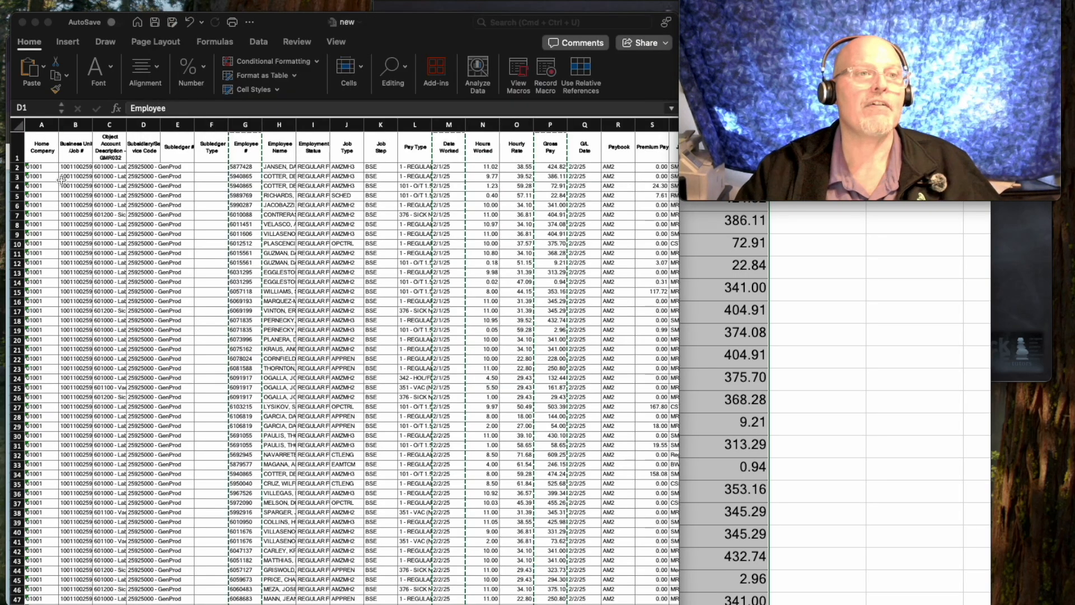
# Close the "new" workbook without keeping its copied data on the clipboard
pyautogui.click(60, 178)
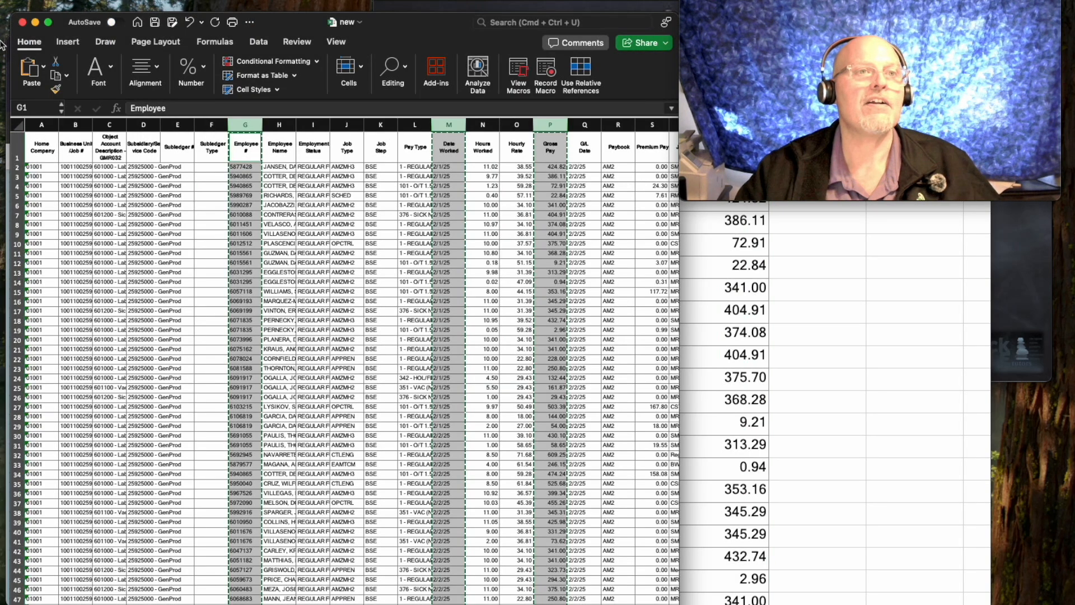
pyautogui.click(23, 23)
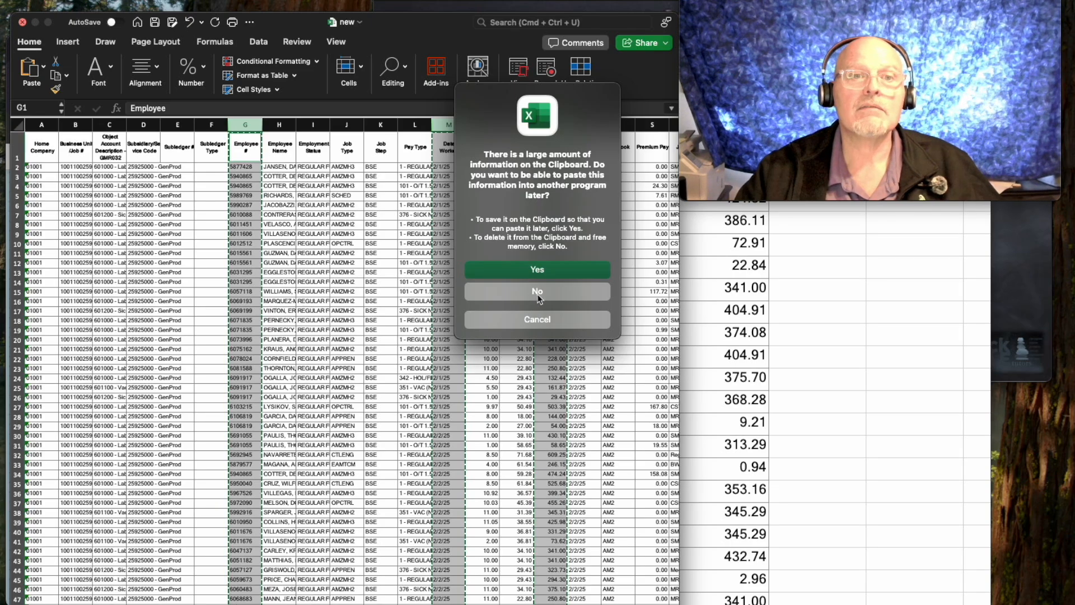
pyautogui.click(537, 293)
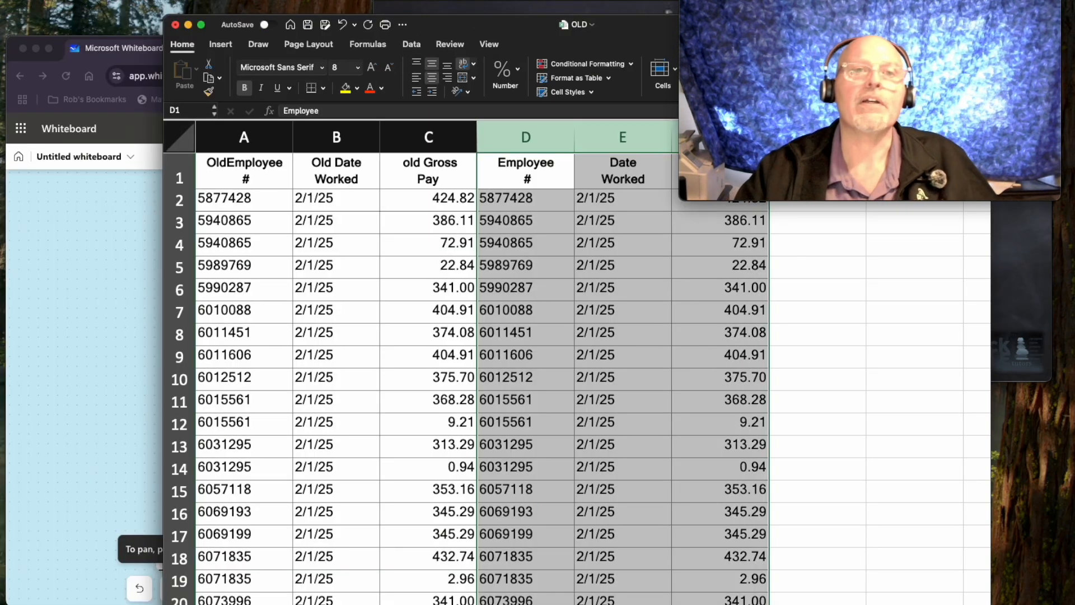
# Prefix the Employee # header in D1 with "New" so it reads "New Employee #"
pyautogui.moveTo(471, 27); pyautogui.dragTo(343, 0)
pyautogui.doubleClick(369, 127)
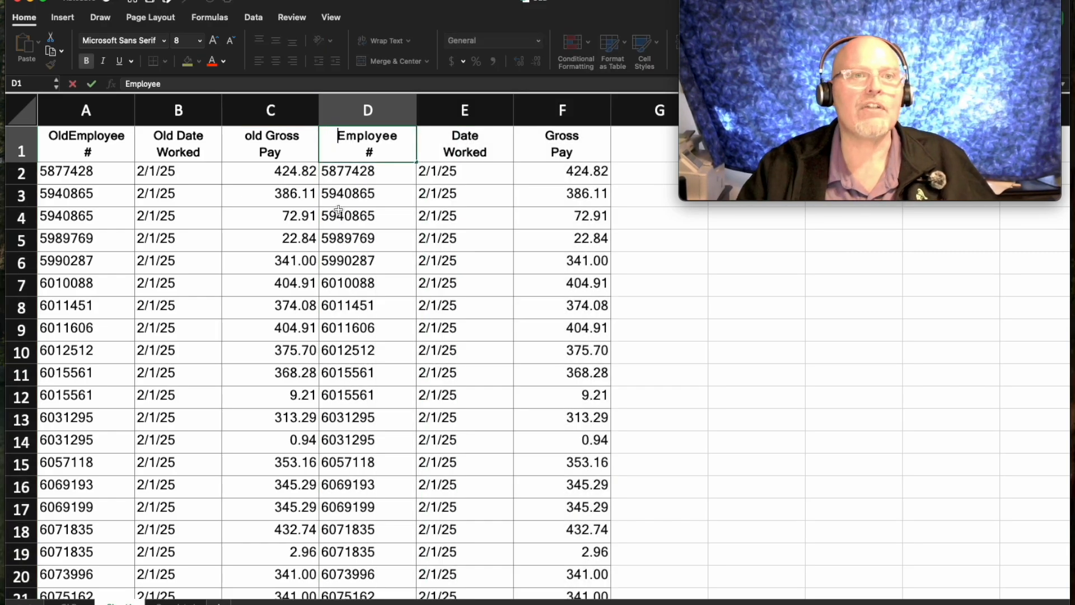
pyautogui.write('New')
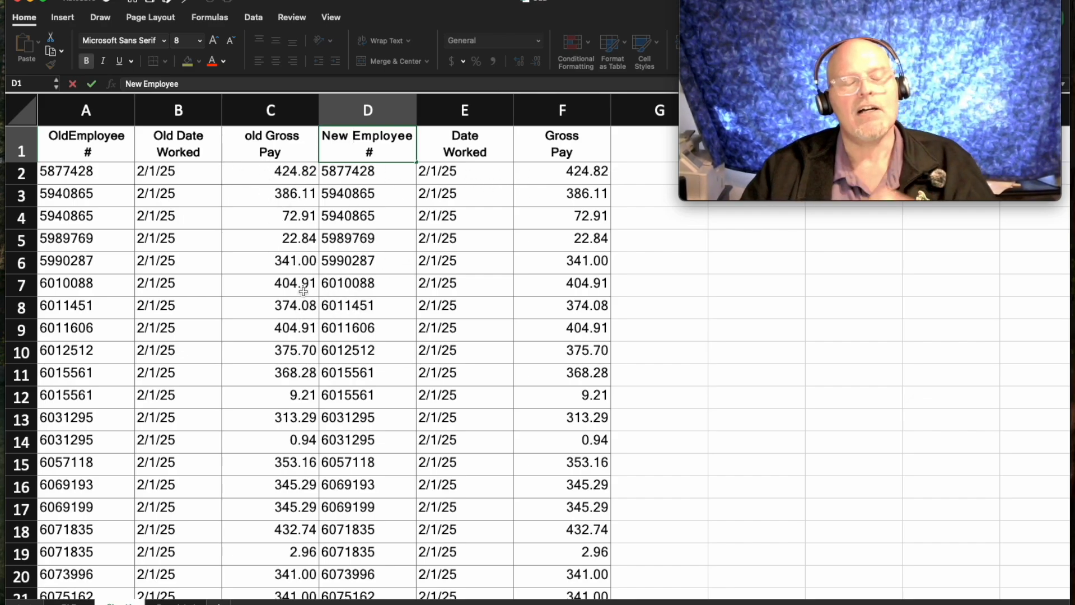
pyautogui.moveTo(771, 9)
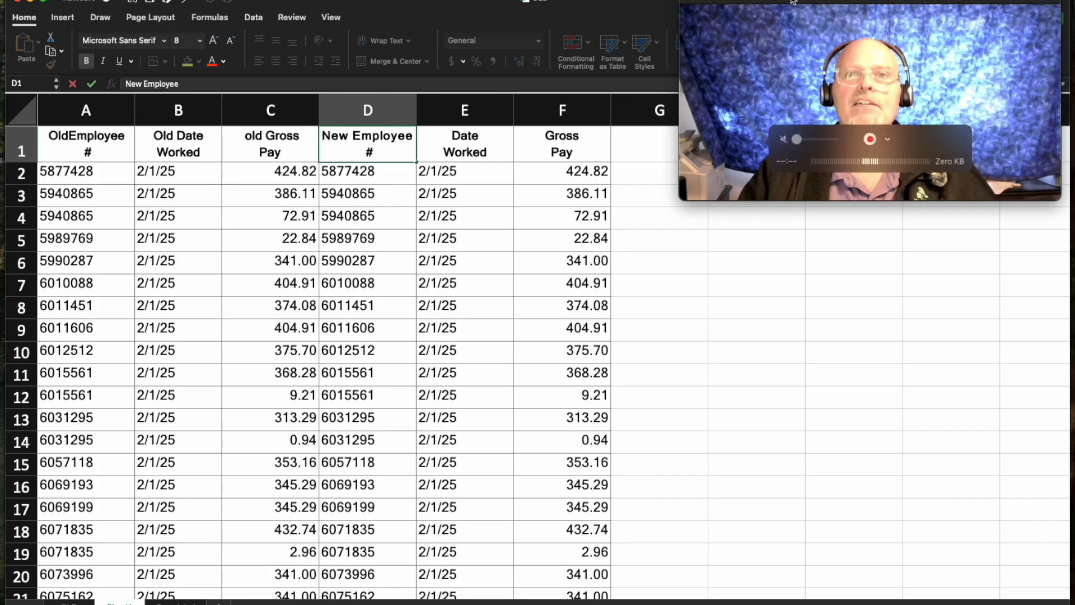
pyautogui.moveTo(792, 2); pyautogui.dragTo(803, 420)
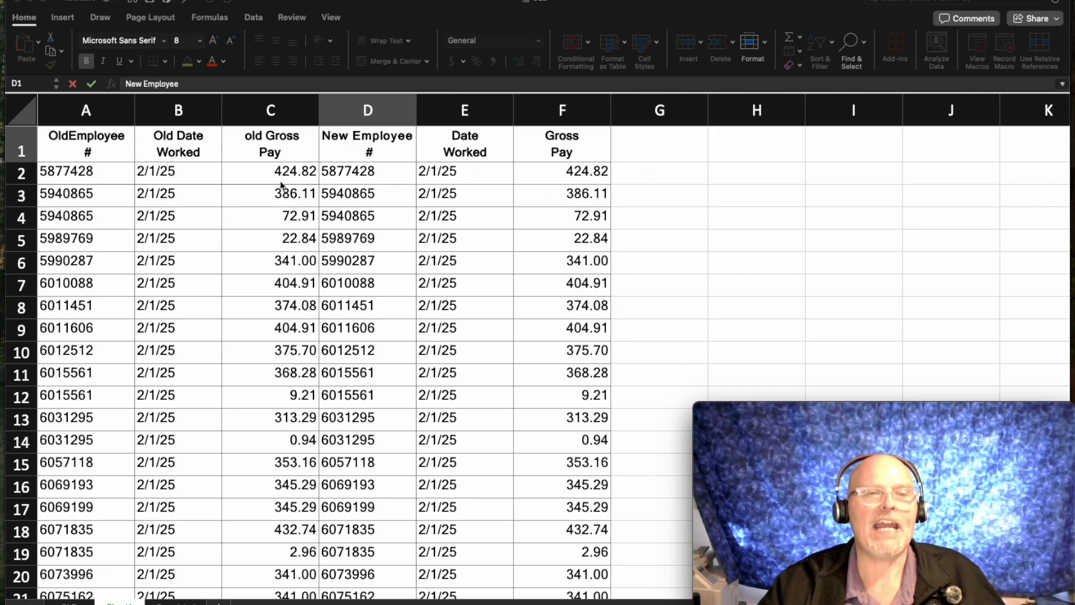
# Start a custom sort of columns A to C with OldEmployee # as the first level, smallest to largest
pyautogui.moveTo(104, 112); pyautogui.dragTo(238, 118)
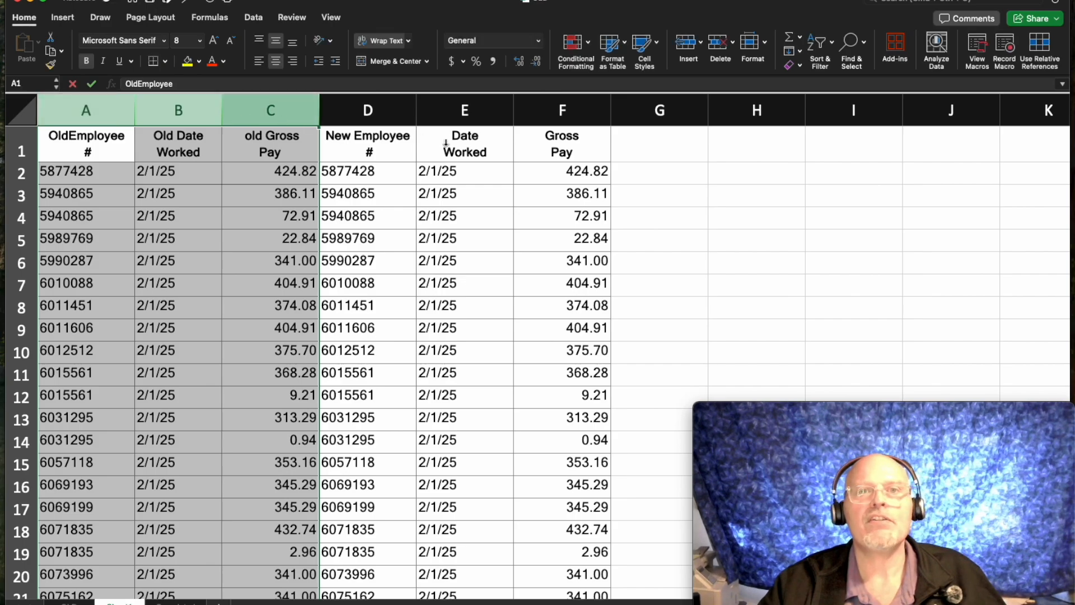
pyautogui.click(818, 51)
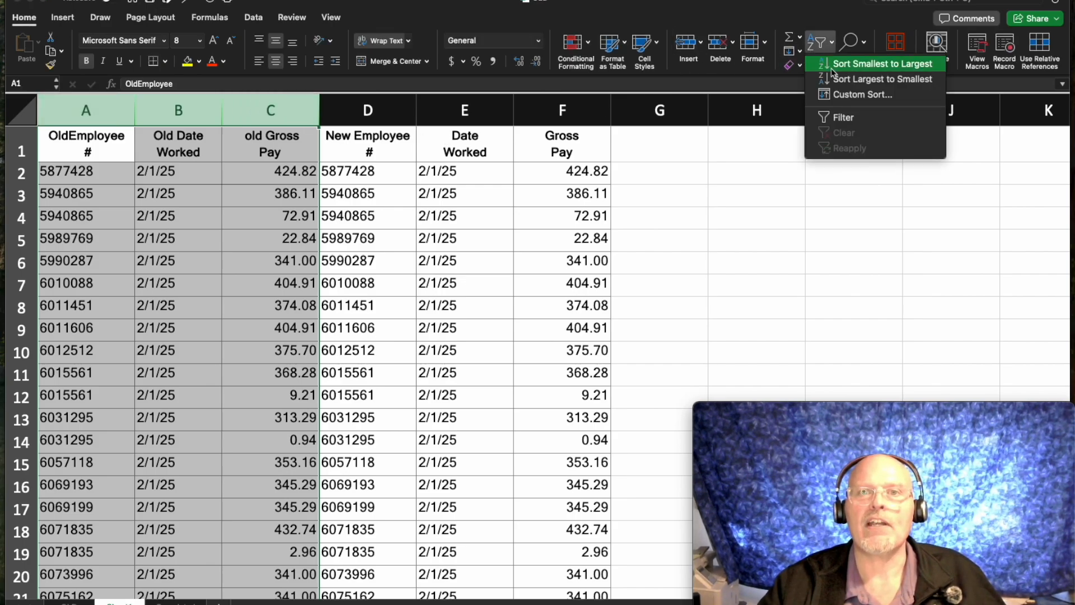
pyautogui.click(842, 96)
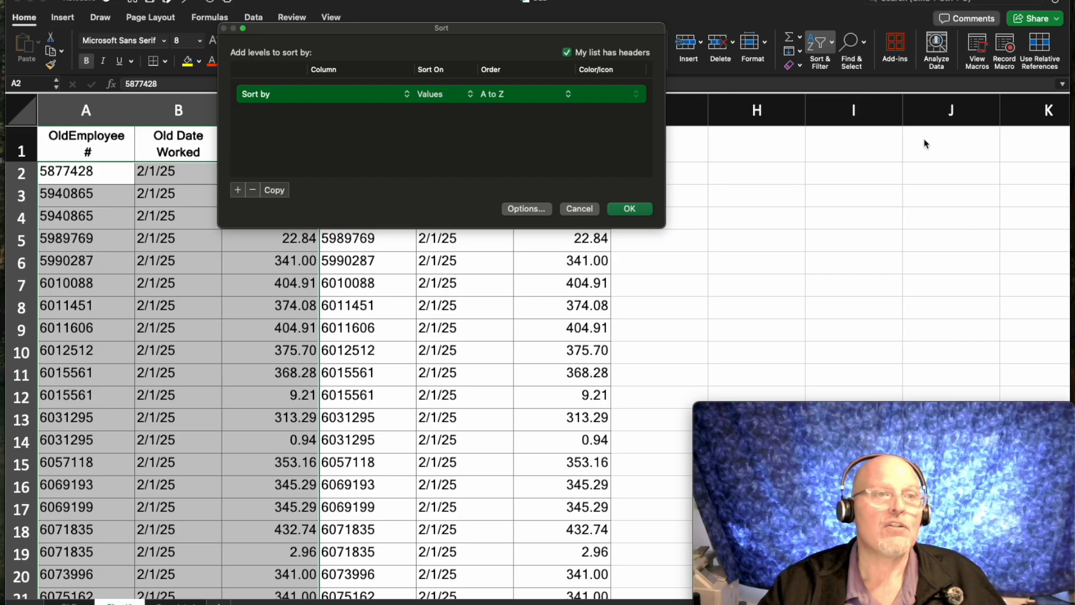
pyautogui.click(343, 96)
pyautogui.click(337, 96)
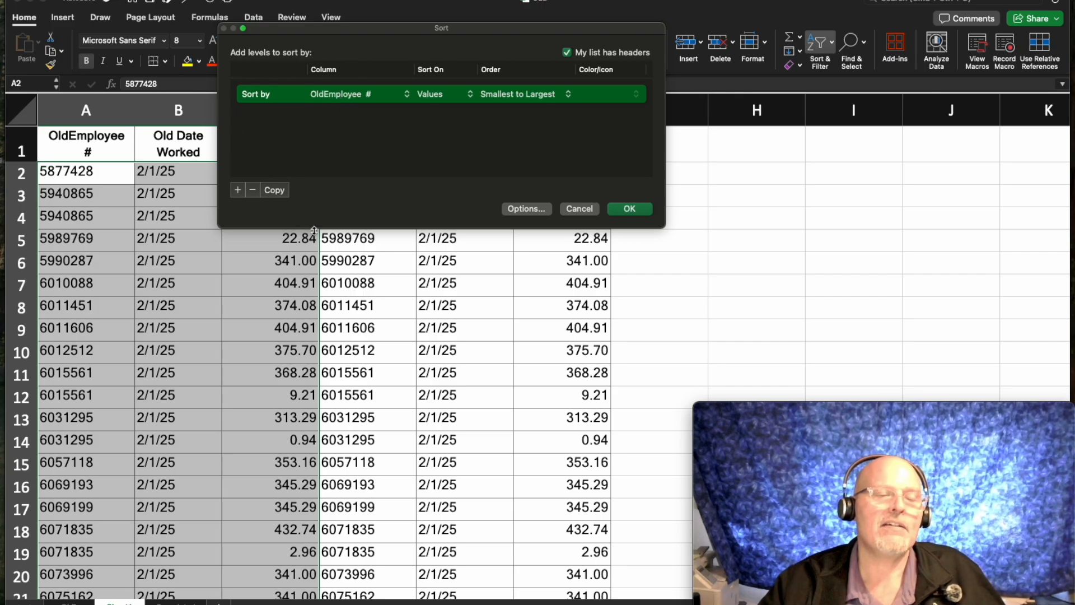
# Add sort levels for old Gross Pay, smallest to largest, and Old Date Worked, oldest to newest
pyautogui.click(238, 190)
pyautogui.click(331, 114)
pyautogui.click(333, 146)
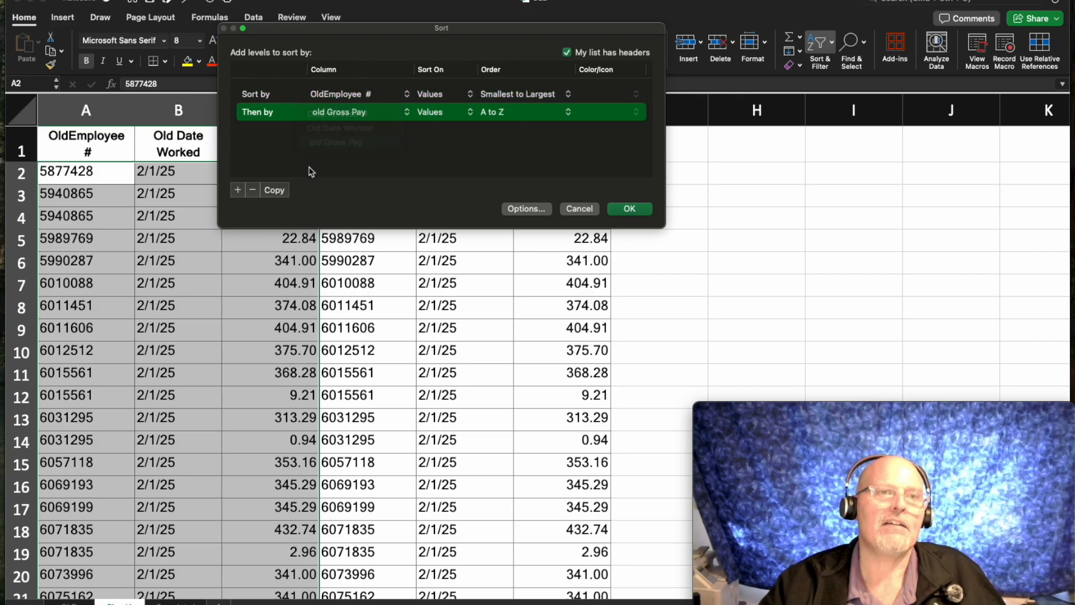
pyautogui.click(239, 191)
pyautogui.click(328, 132)
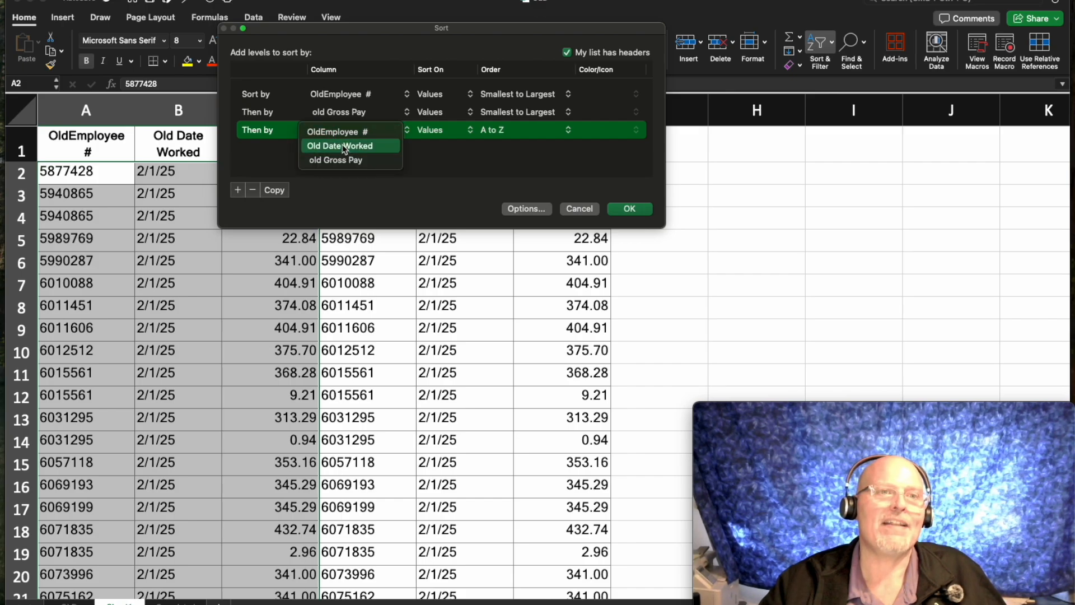
pyautogui.click(343, 147)
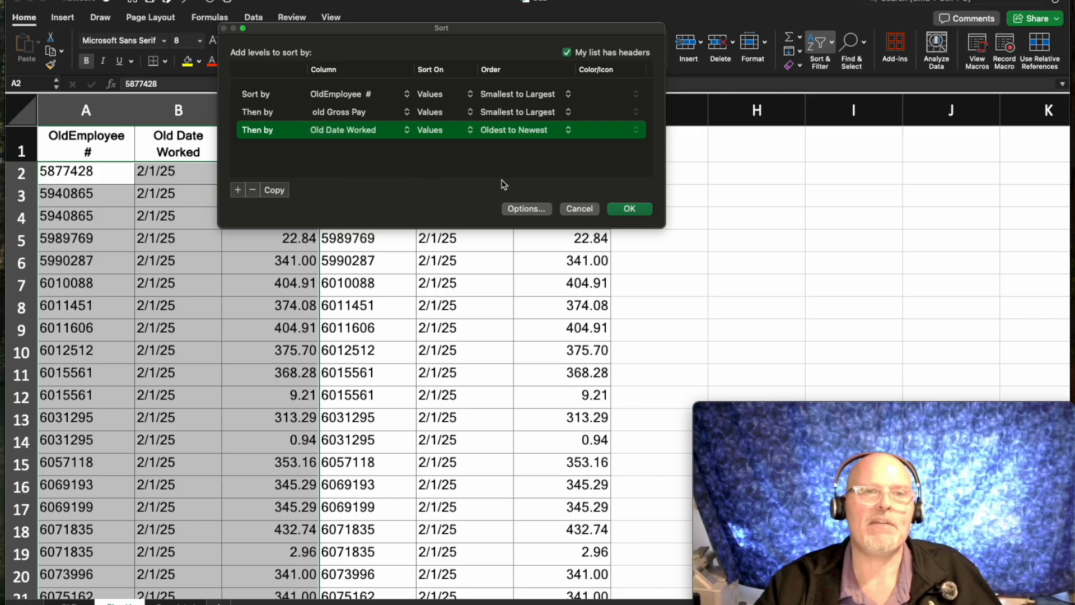
# Apply the sort to columns A to C and start a custom sort of columns D to F by New Employee #, smallest to largest
pyautogui.click(628, 209)
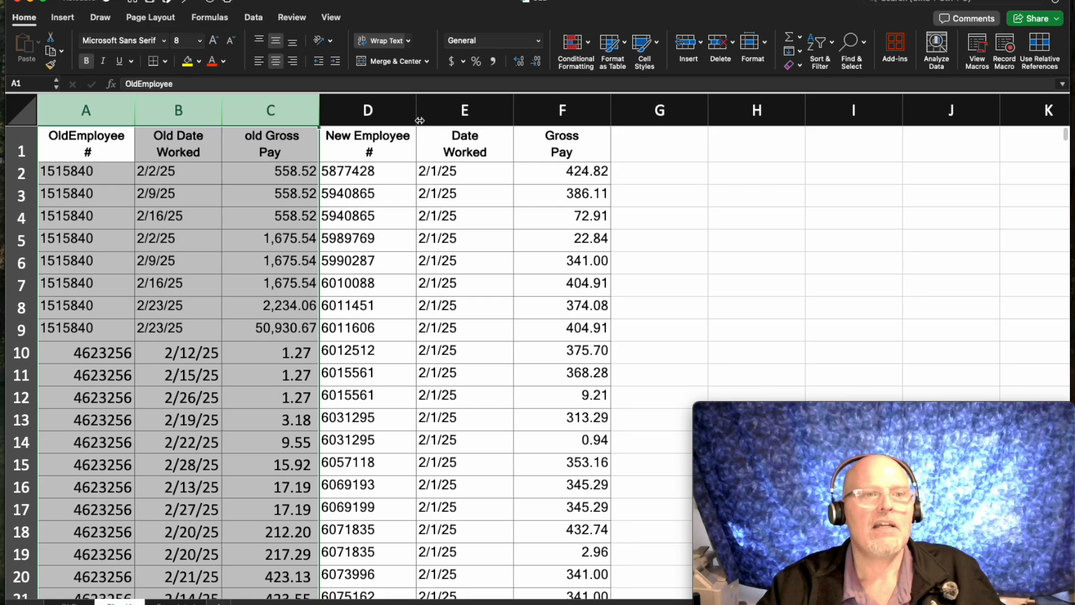
pyautogui.moveTo(363, 96); pyautogui.dragTo(547, 93)
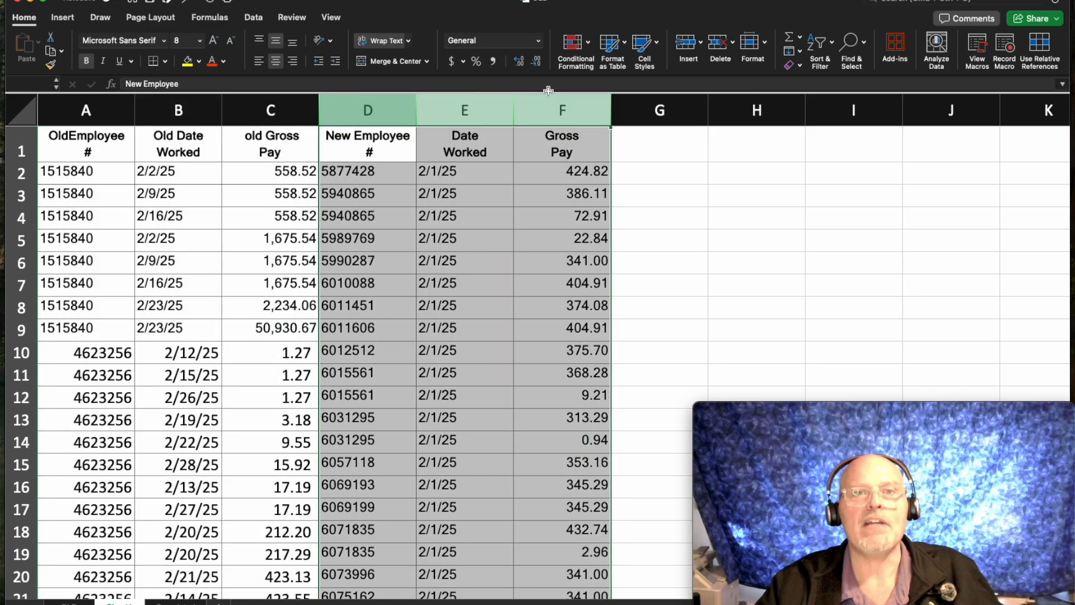
pyautogui.click(817, 47)
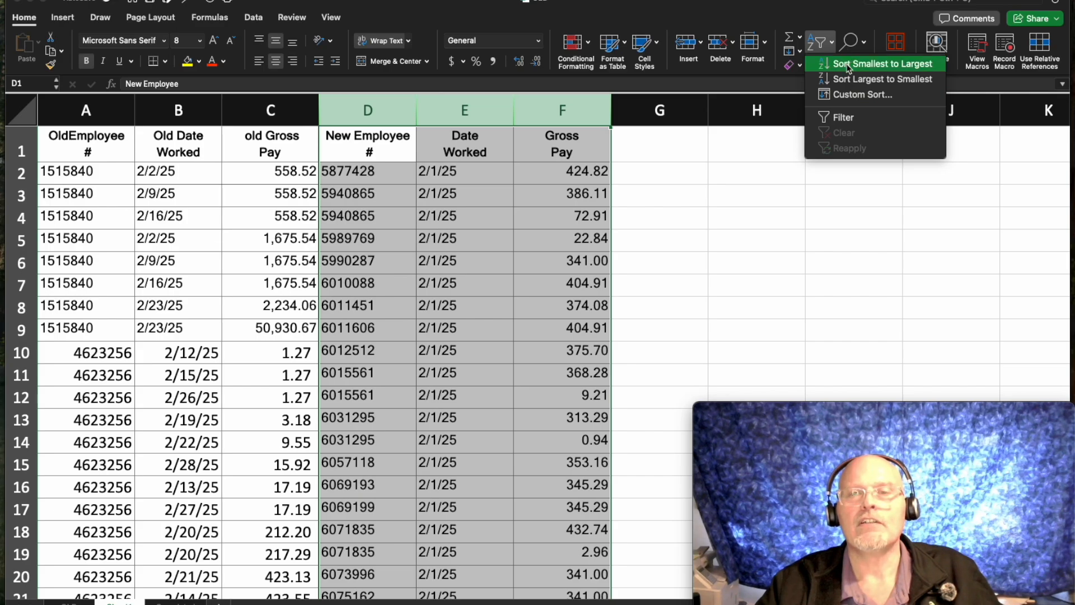
pyautogui.click(862, 95)
pyautogui.click(322, 98)
pyautogui.click(358, 99)
# Add Gross Pay as the second sort level and Date Worked as the third, and apply the sort to columns D to F
pyautogui.click(237, 189)
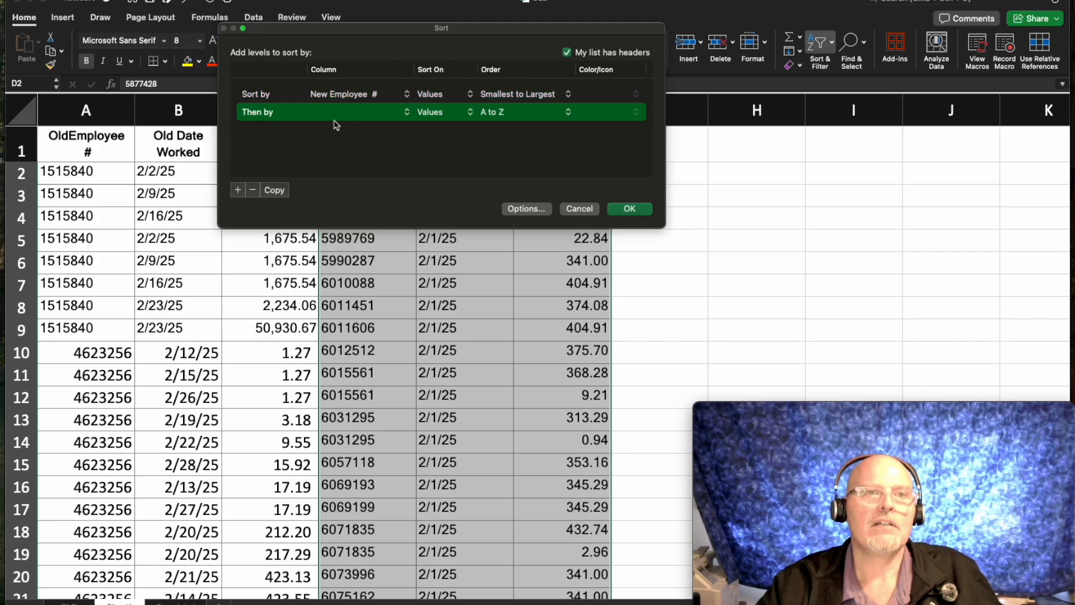
pyautogui.click(336, 113)
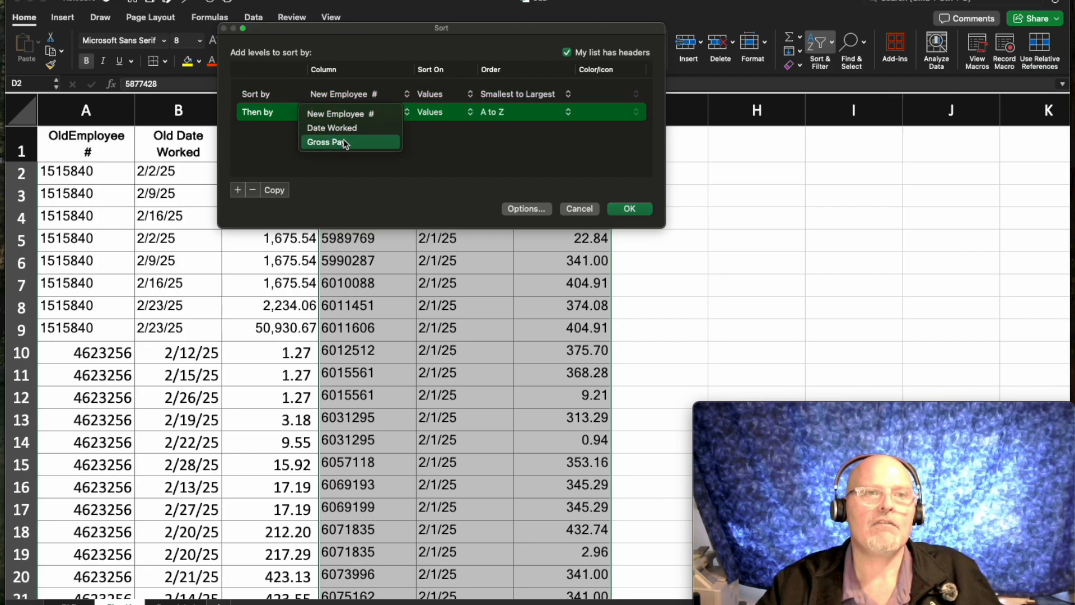
pyautogui.click(342, 141)
pyautogui.click(236, 190)
pyautogui.click(320, 131)
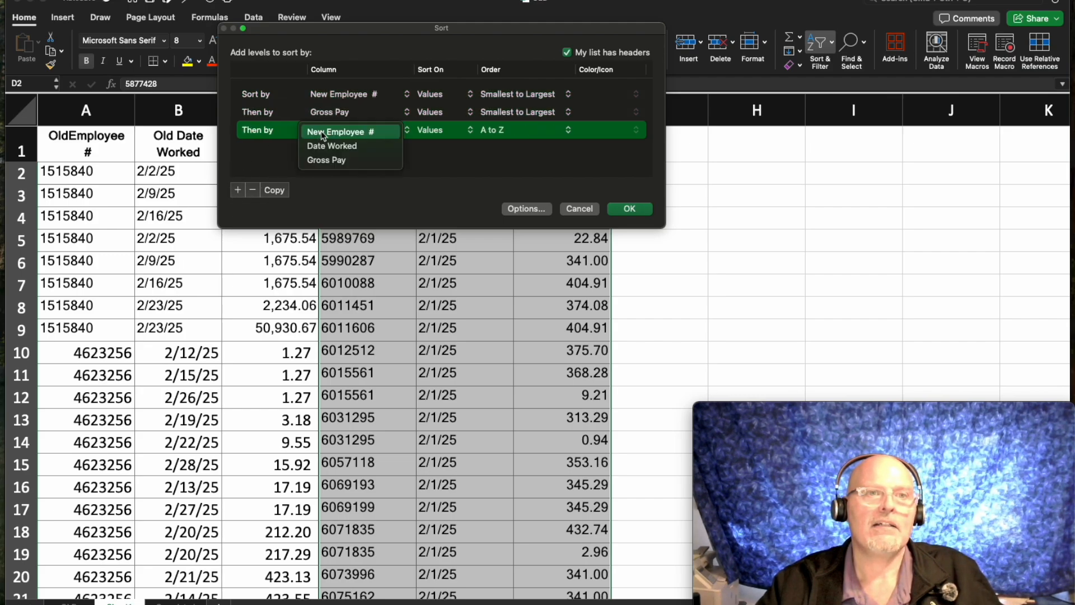
pyautogui.click(328, 145)
pyautogui.click(629, 209)
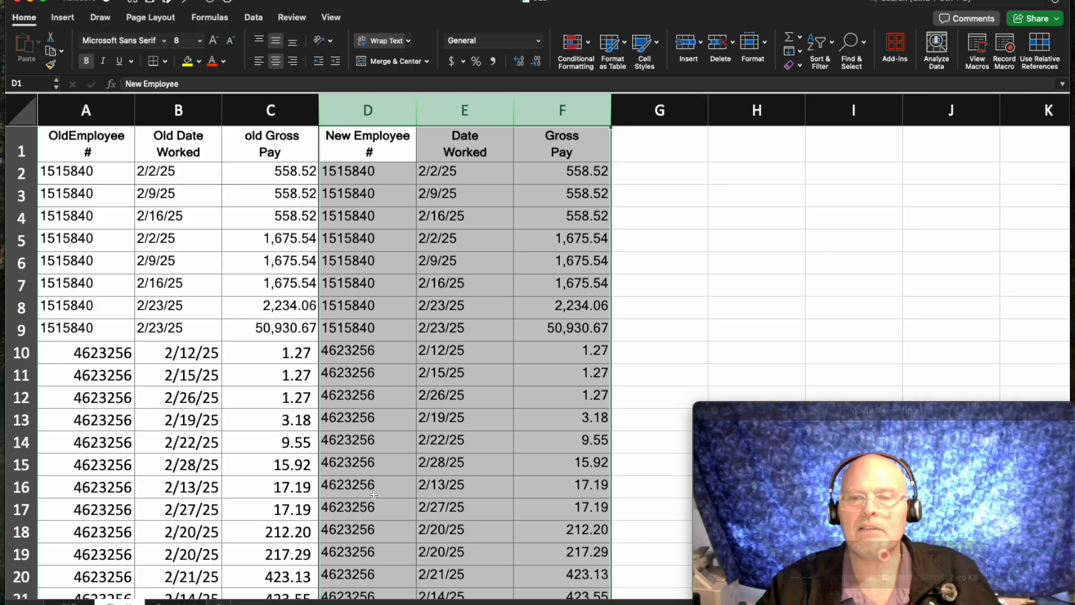
# Enter the header "Difference" in G1
pyautogui.click(303, 330)
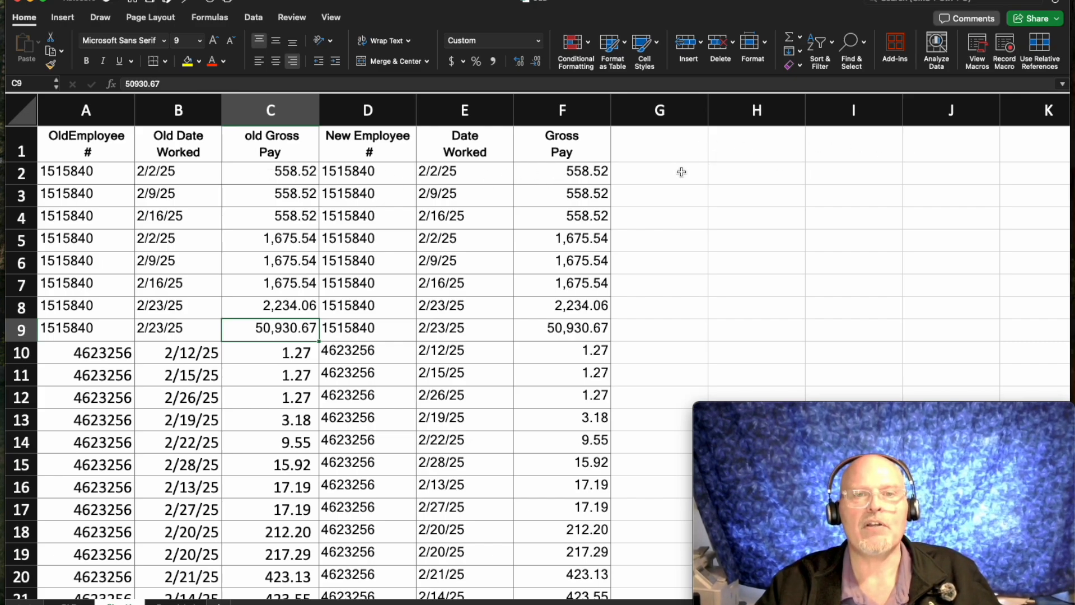
pyautogui.click(676, 154)
pyautogui.write('Difference')
# Enter the formula =F2-C2 in G2 to subtract the old gross pay from the new gross pay
pyautogui.click(671, 170)
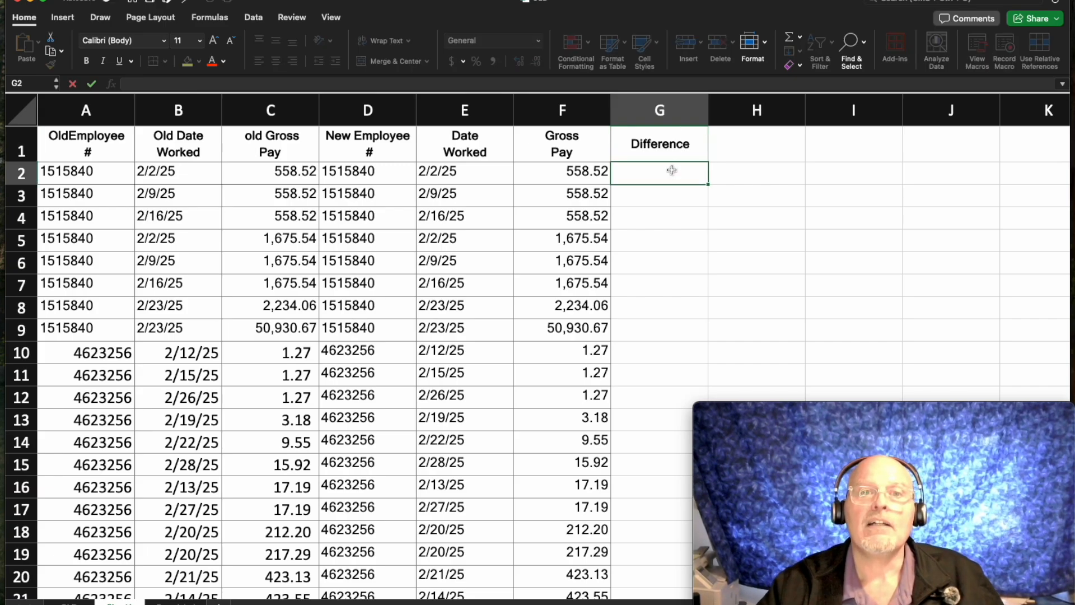
pyautogui.write('=')
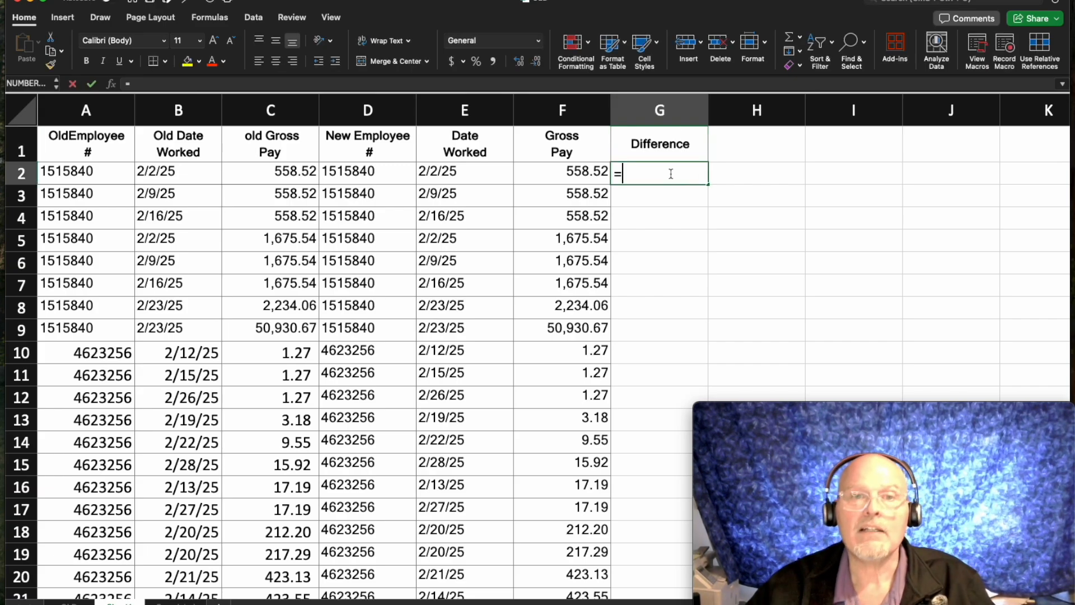
pyautogui.press('Left')
pyautogui.write('-')
pyautogui.press('Left')
pyautogui.press('Left')
pyautogui.press('Left')
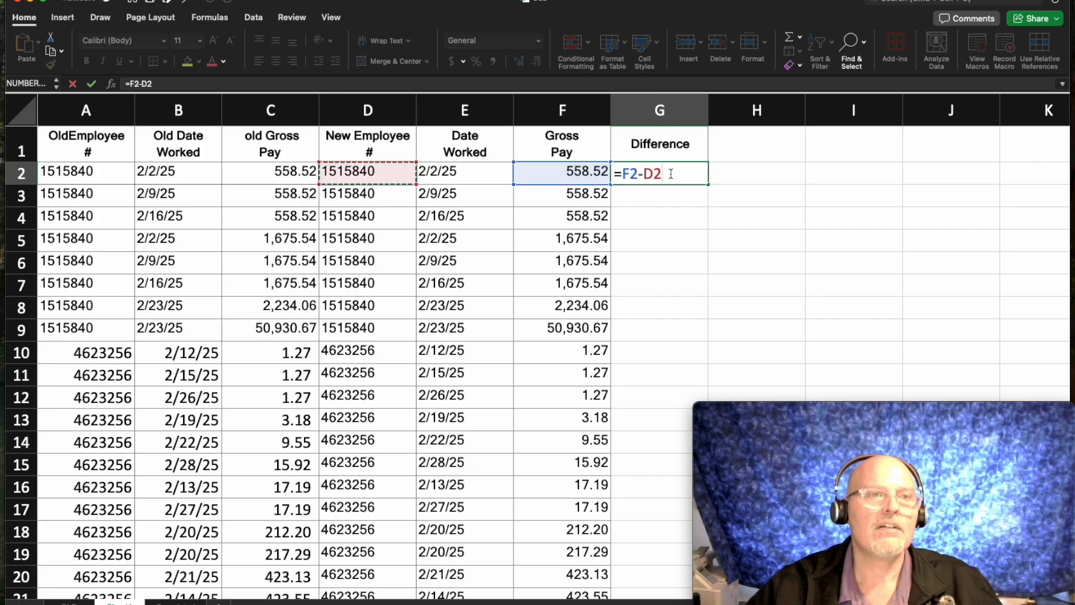
pyautogui.press('Left')
pyautogui.press('Return')
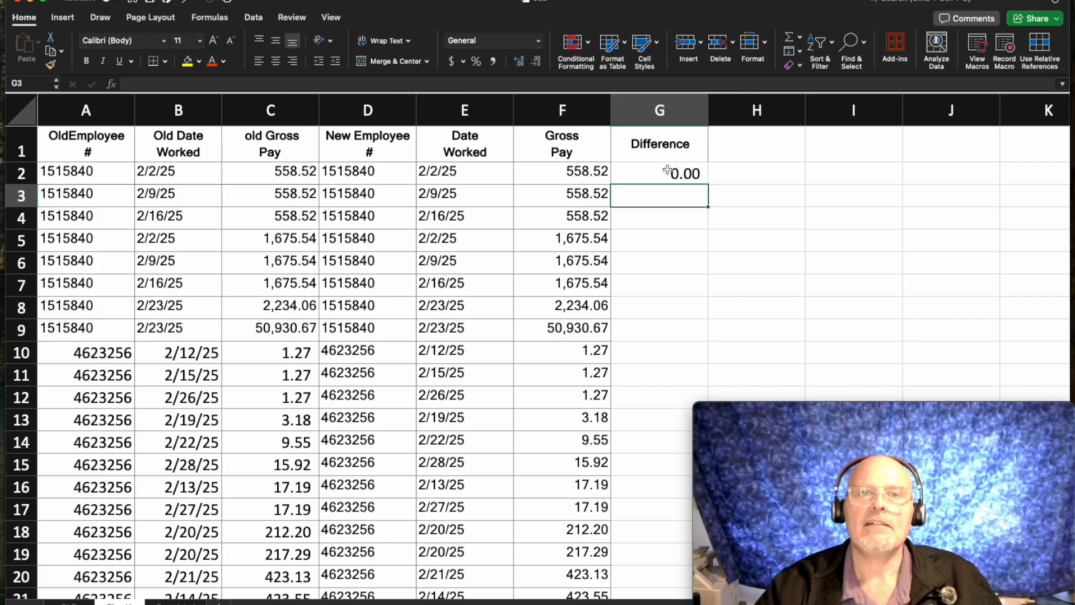
# Add a greater-than highlight rule to column G, formatted with light red fill and dark red text
pyautogui.click(666, 108)
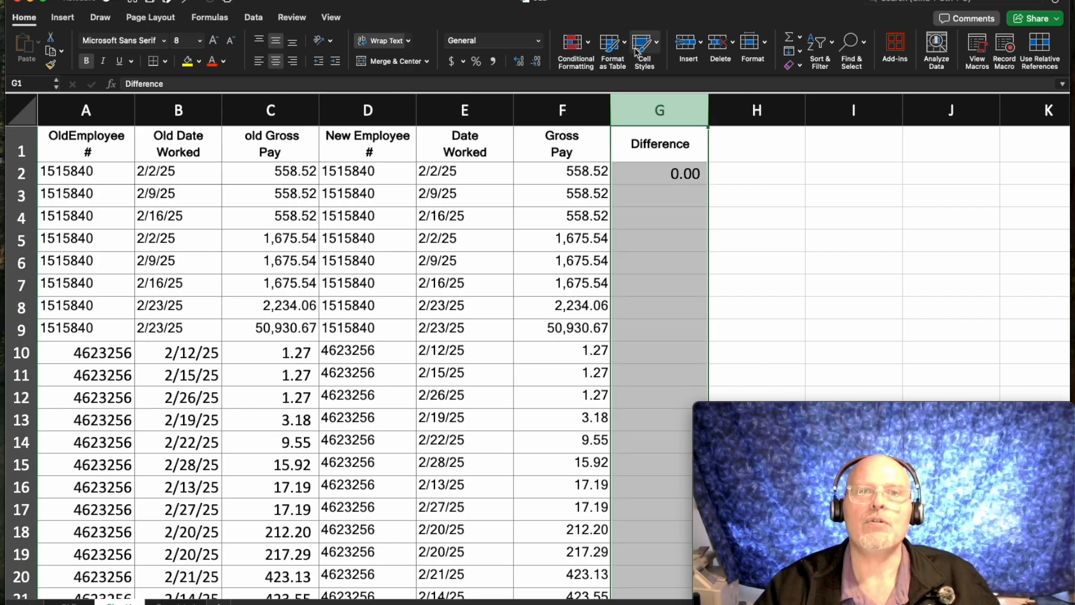
pyautogui.click(572, 42)
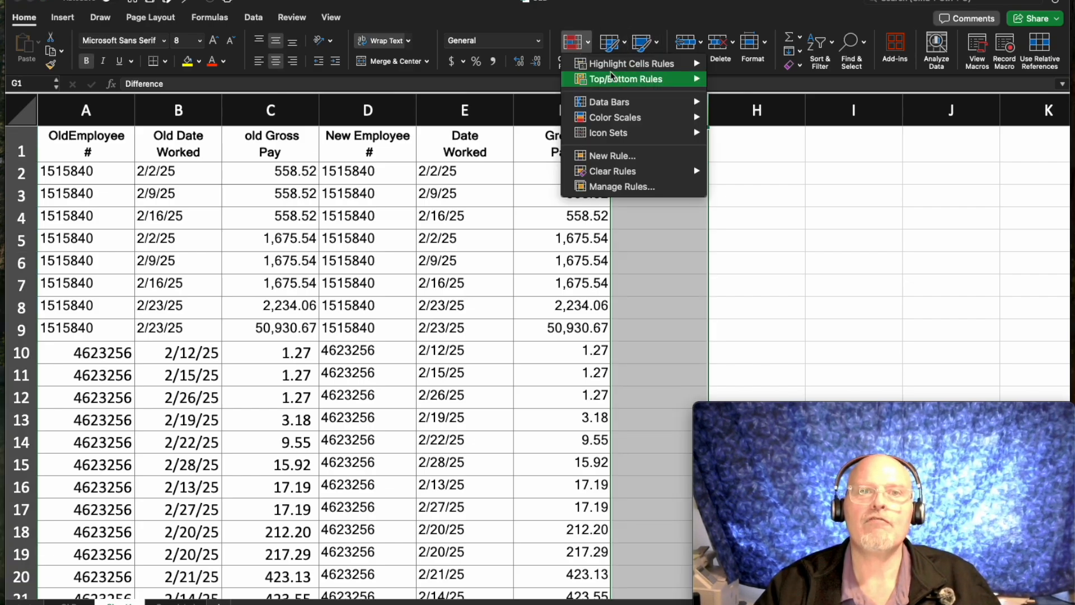
pyautogui.moveTo(631, 64)
pyautogui.click(731, 66)
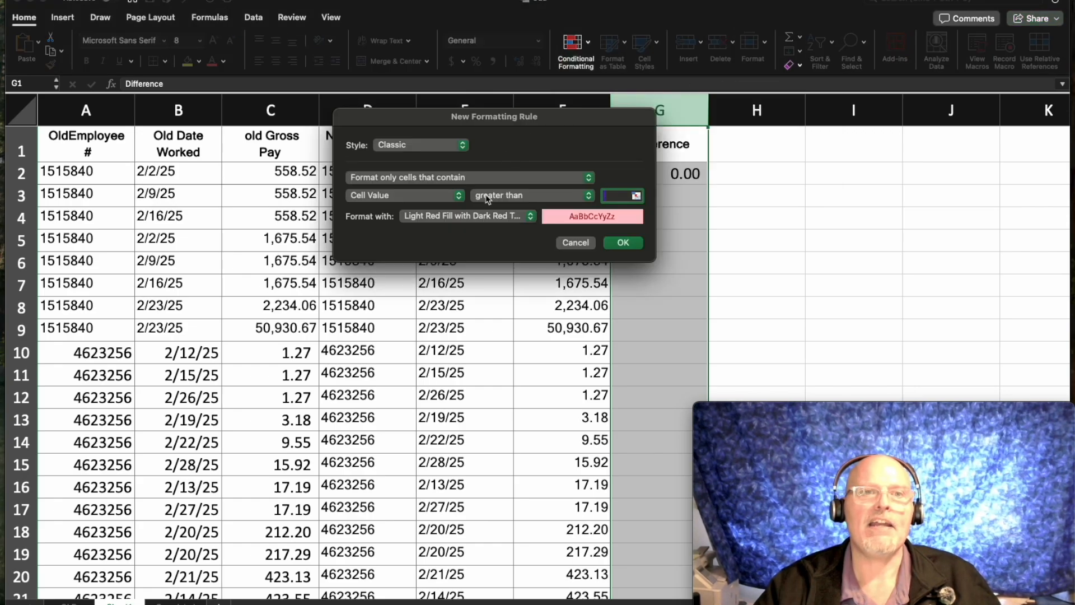
pyautogui.click(623, 243)
# Add a less-than highlight rule to column G with light red fill and dark red text
pyautogui.click(573, 42)
pyautogui.moveTo(596, 66)
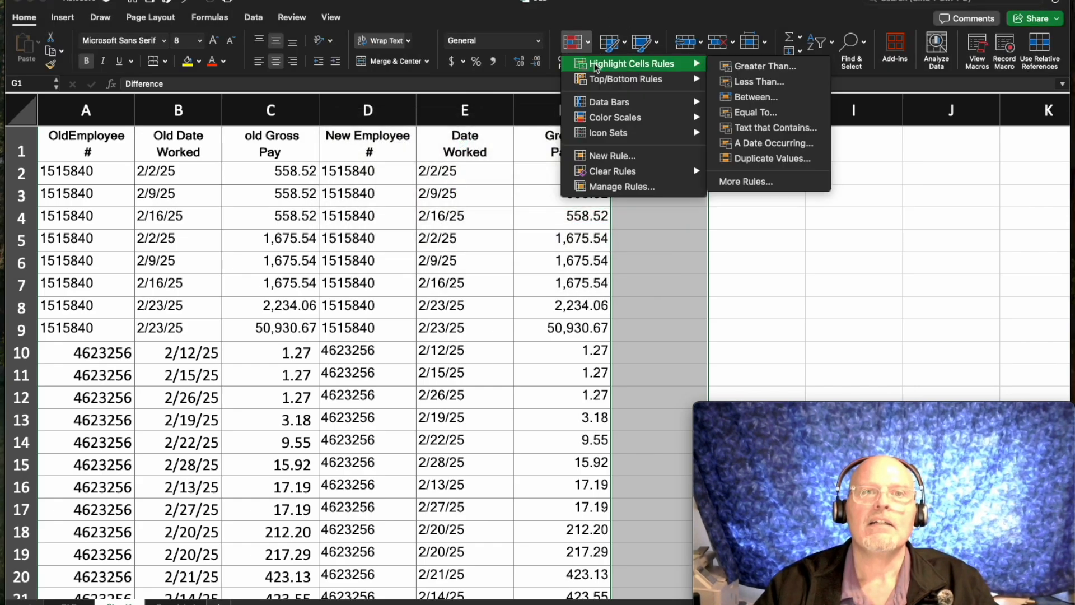
pyautogui.click(750, 81)
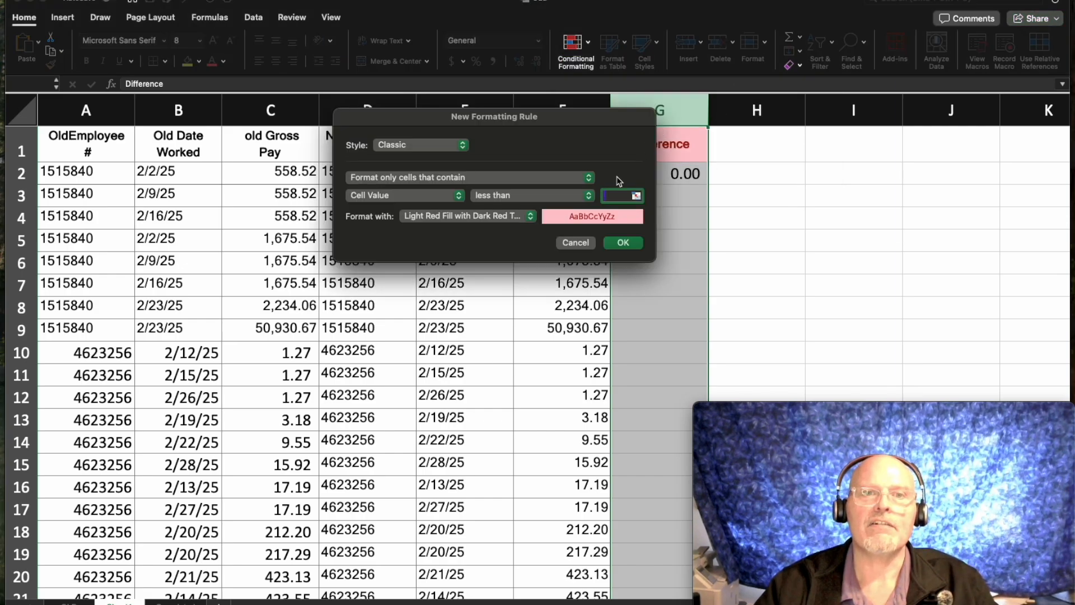
pyautogui.click(625, 243)
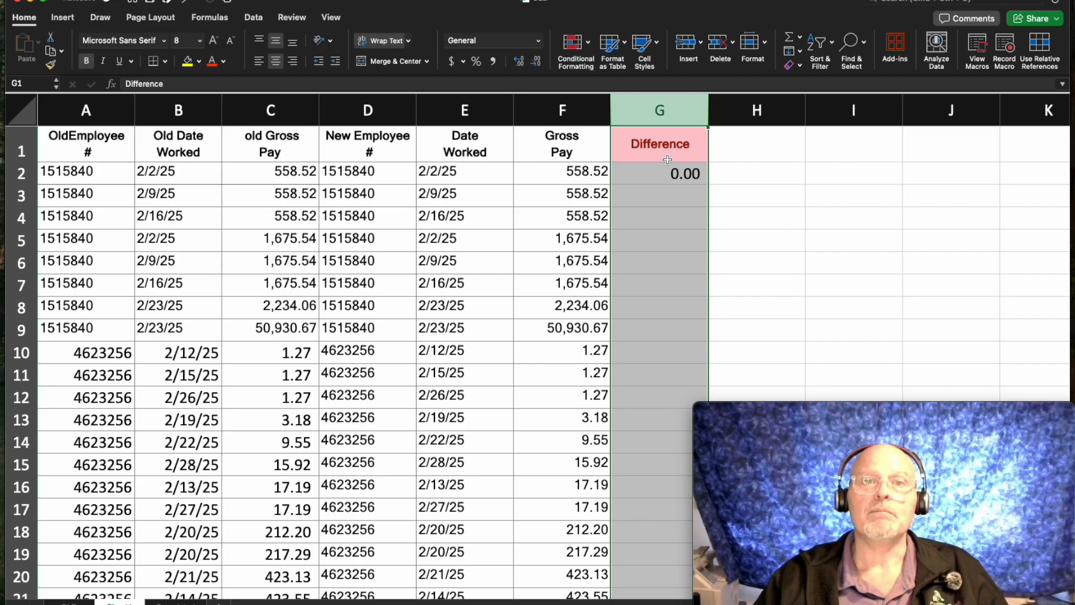
# Examine the sorted old and new rows and check where the Gross Pay data in column F ends
pyautogui.click(650, 179)
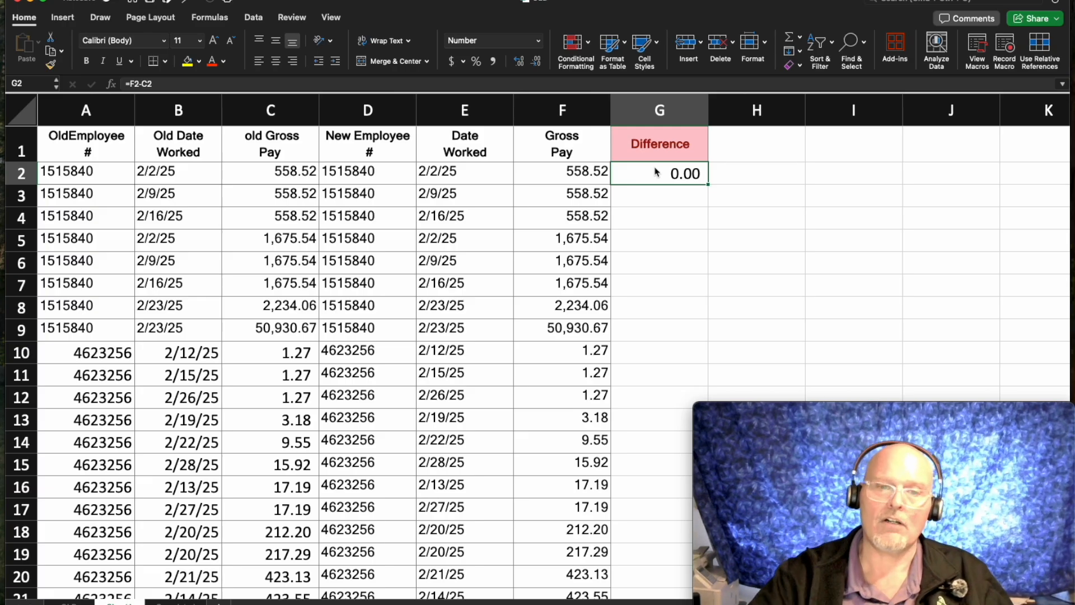
pyautogui.scroll(-20, 657, 233)
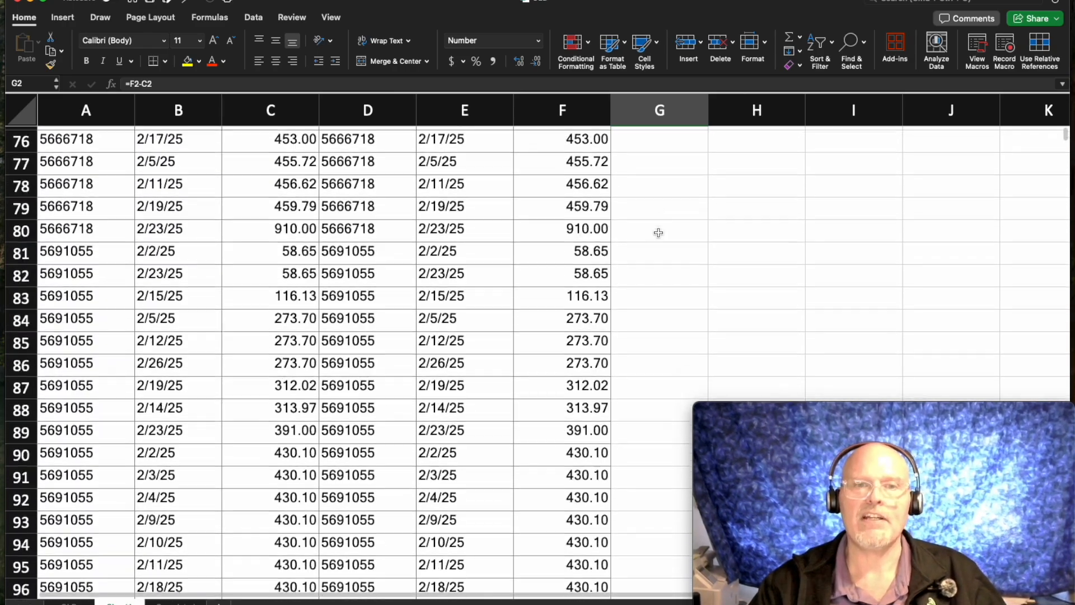
pyautogui.scroll(-20, 657, 232)
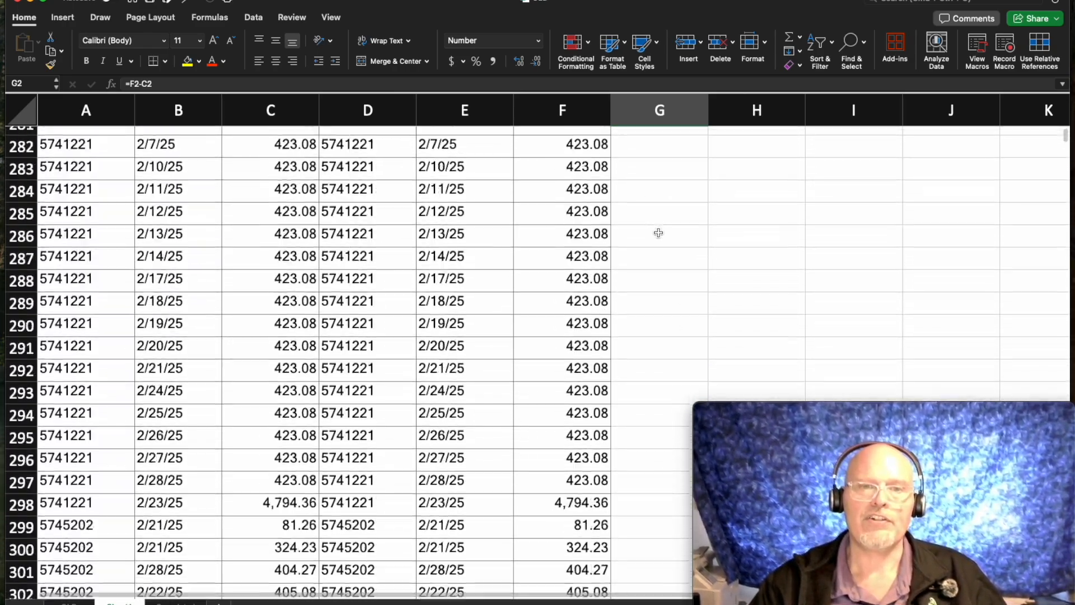
pyautogui.scroll(-20, 658, 232)
pyautogui.scroll(5, 657, 232)
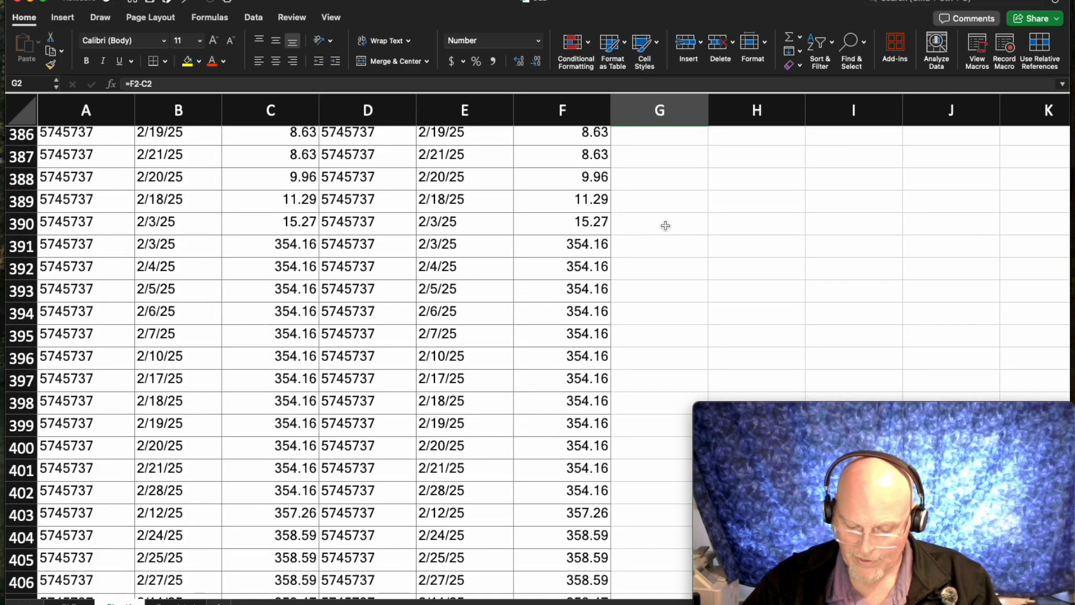
pyautogui.press('Up')
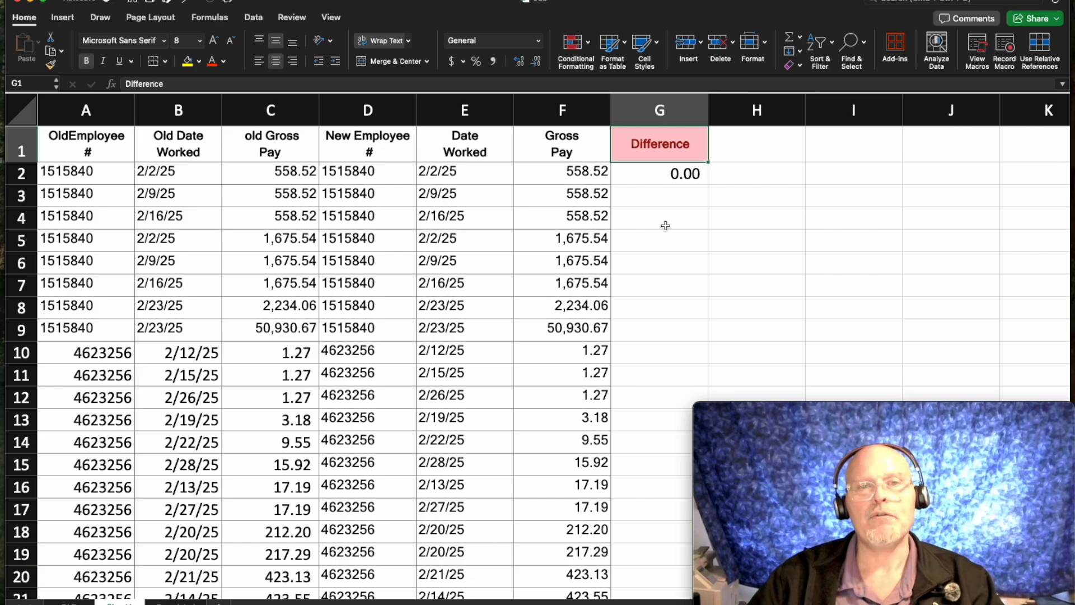
pyautogui.press('Left')
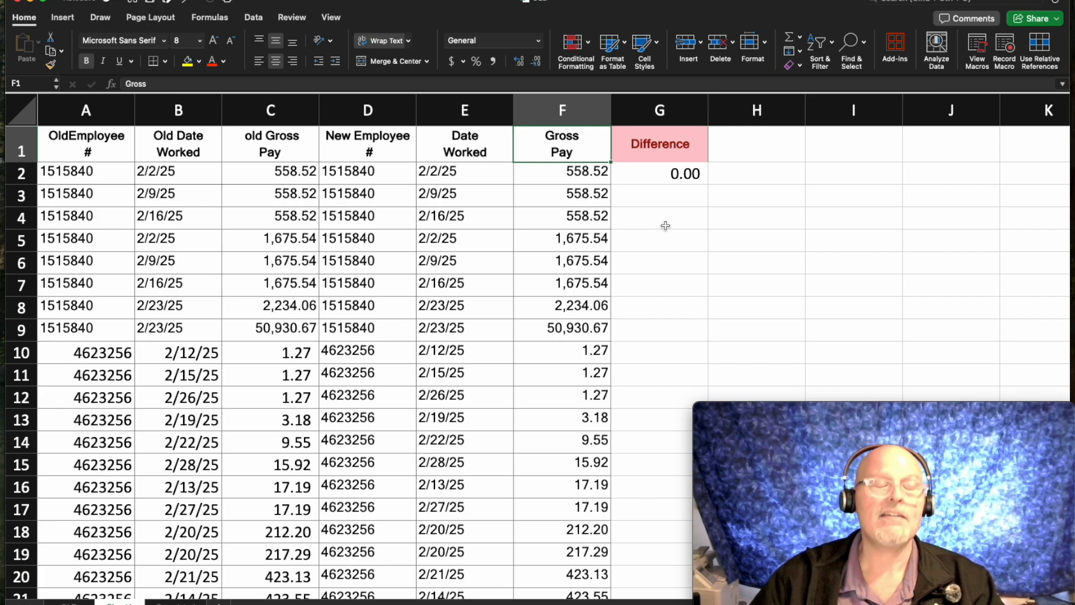
pyautogui.hotkey('ctrl', 'Down')
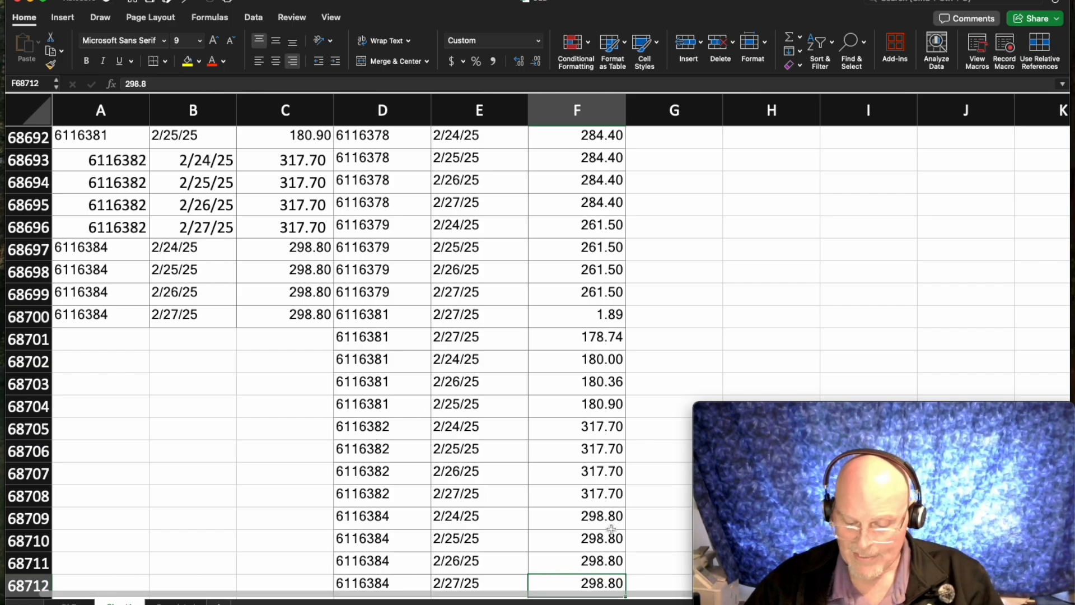
pyautogui.hotkey('ctrl', 'Up')
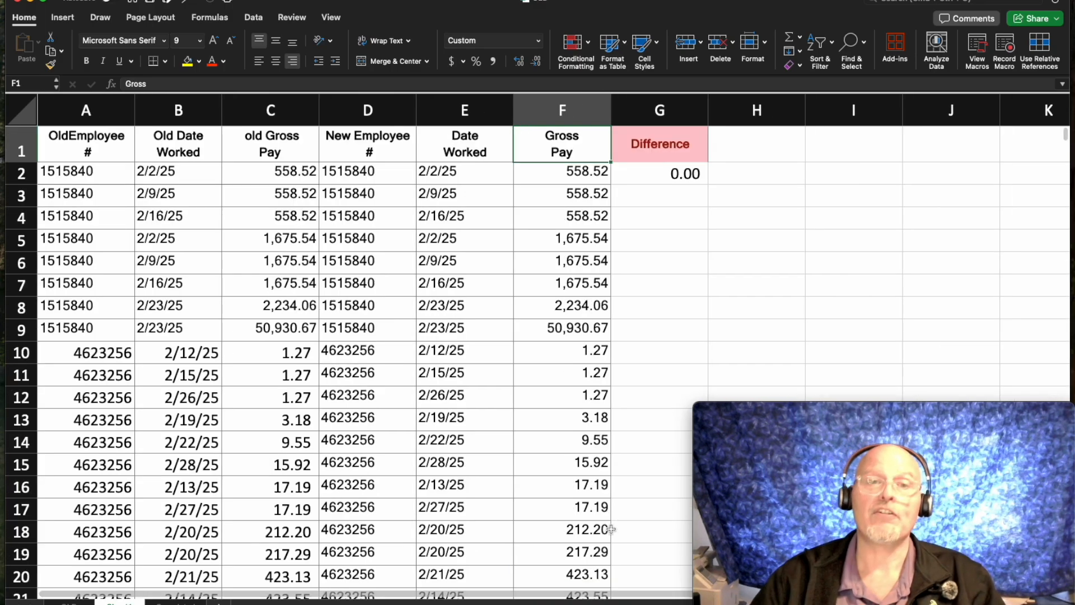
# Copy the difference formula from G2 down column G through G68712, the last row of the new data
pyautogui.click(664, 172)
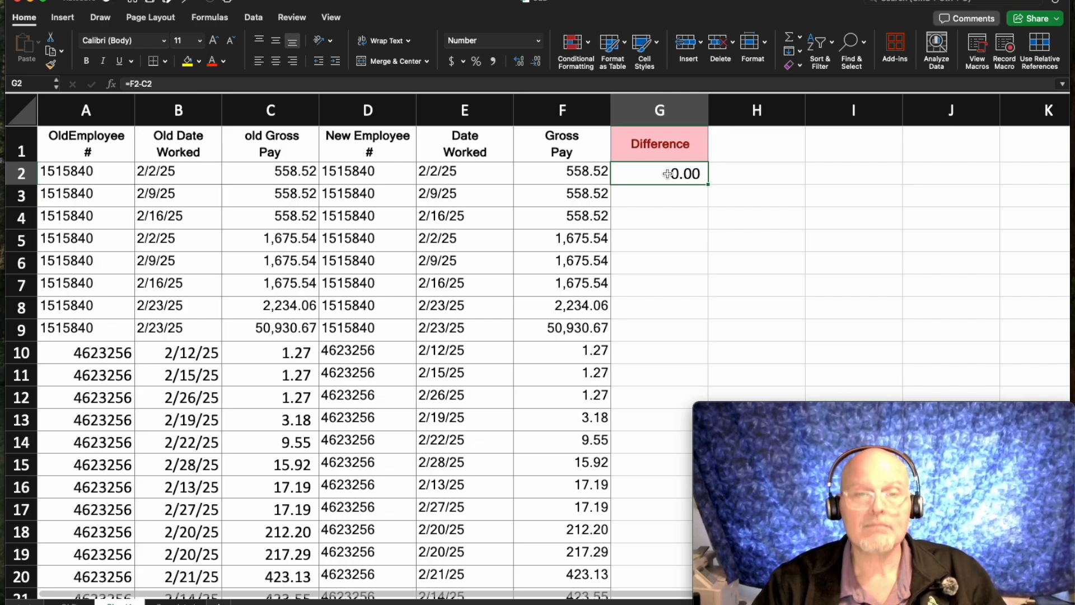
pyautogui.press('super+c')
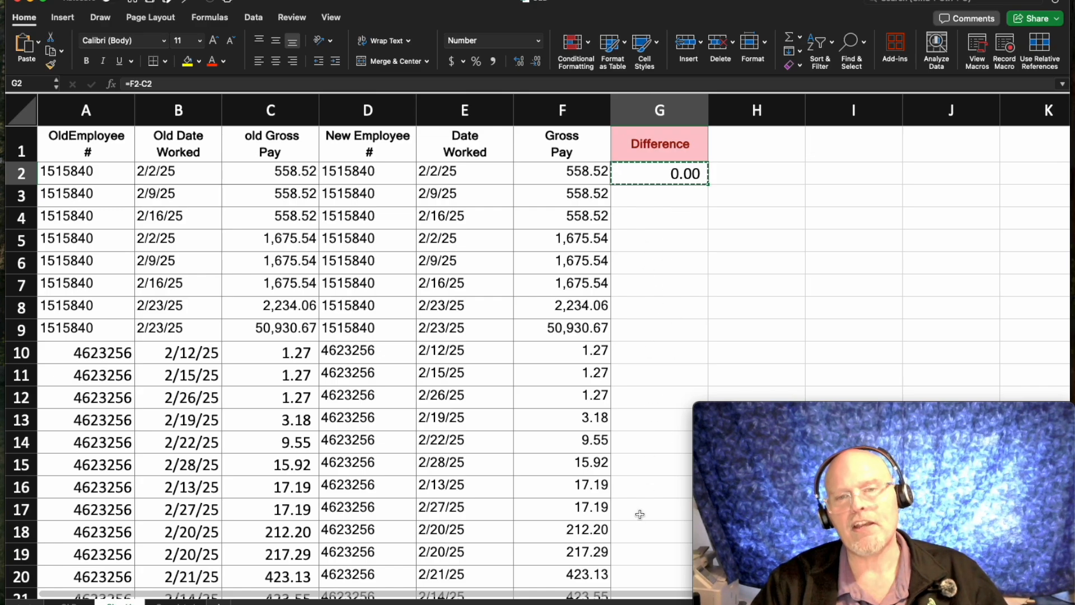
pyautogui.click(571, 174)
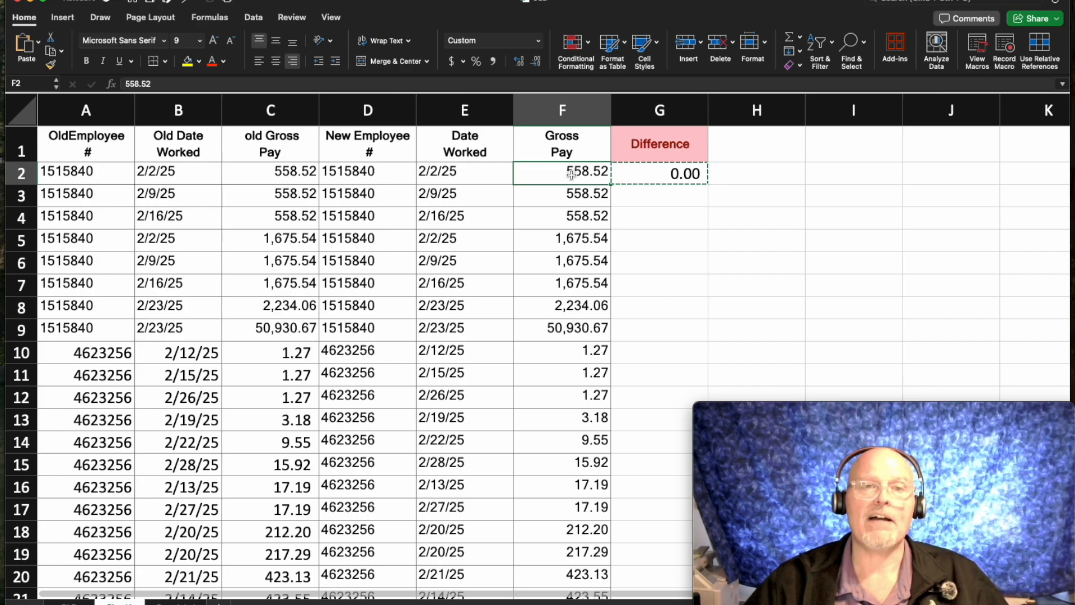
pyautogui.press('super+Down')
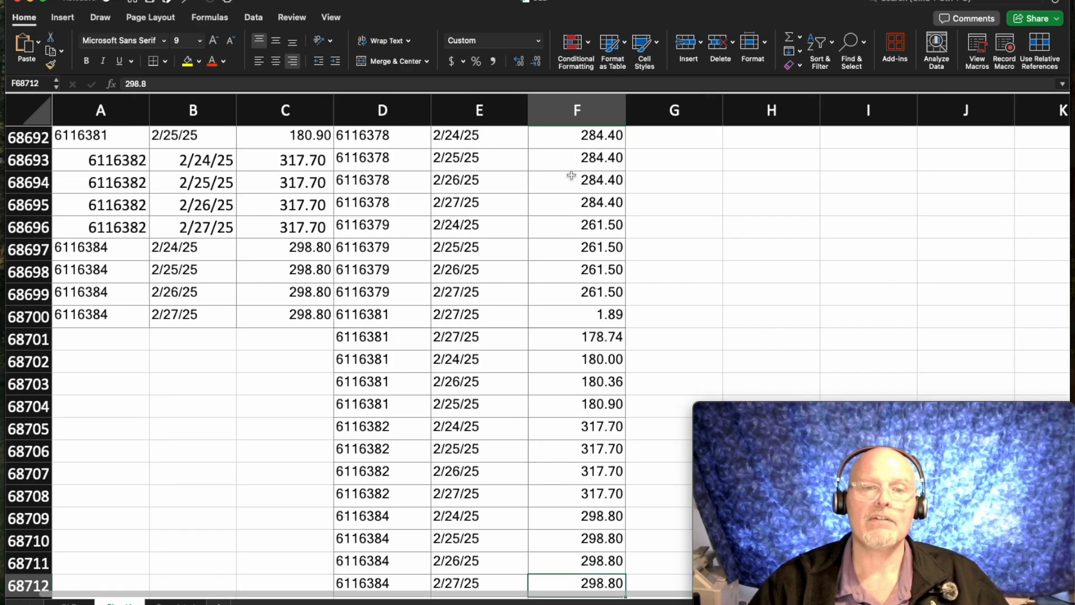
pyautogui.click(652, 586)
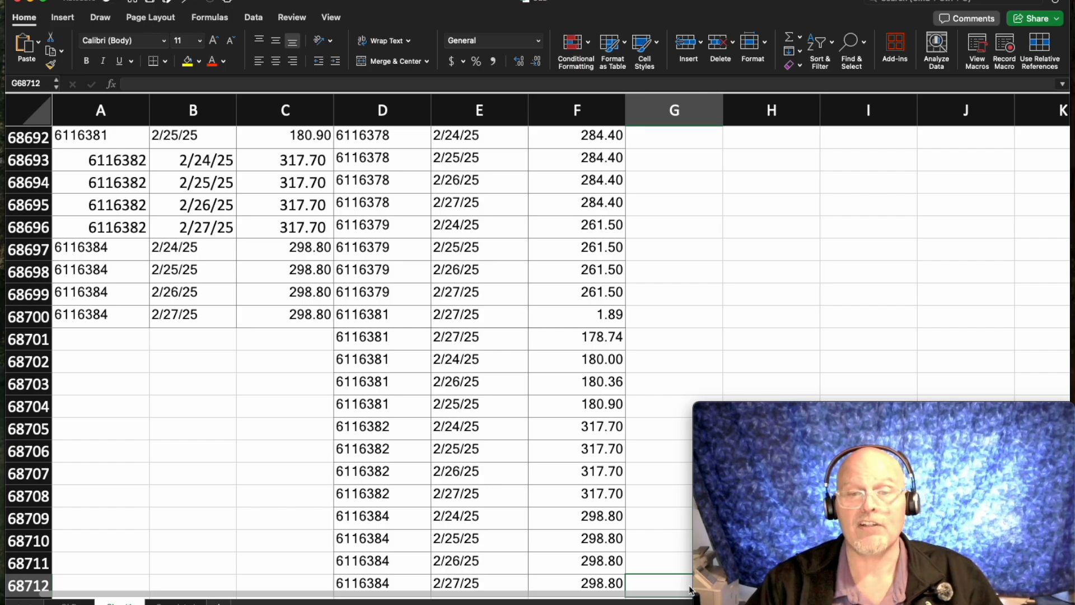
pyautogui.hotkey('ctrl', 'shift', 'Up')
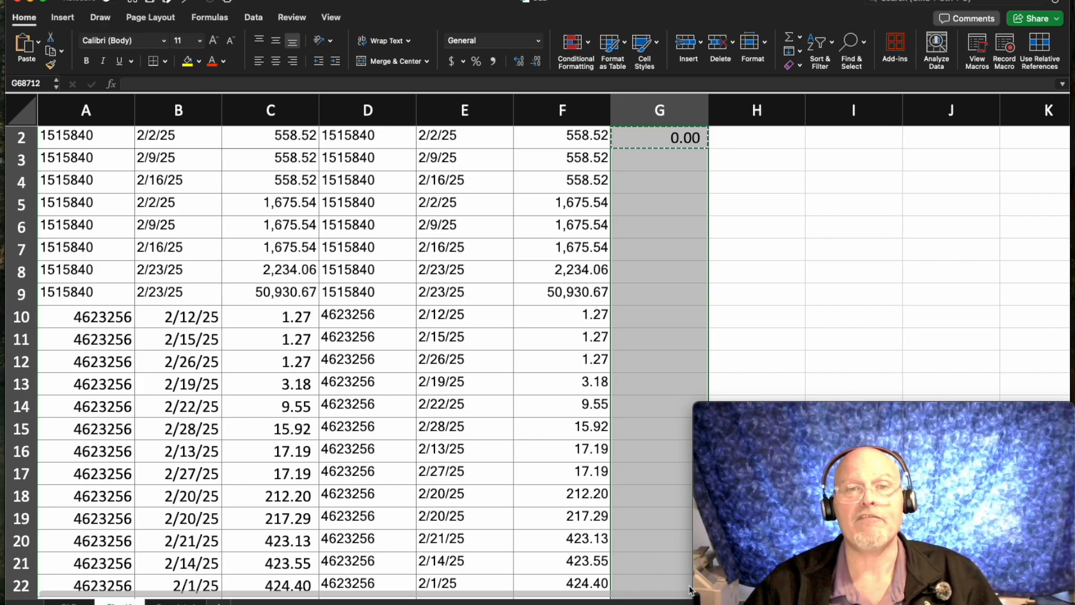
pyautogui.press('super+v')
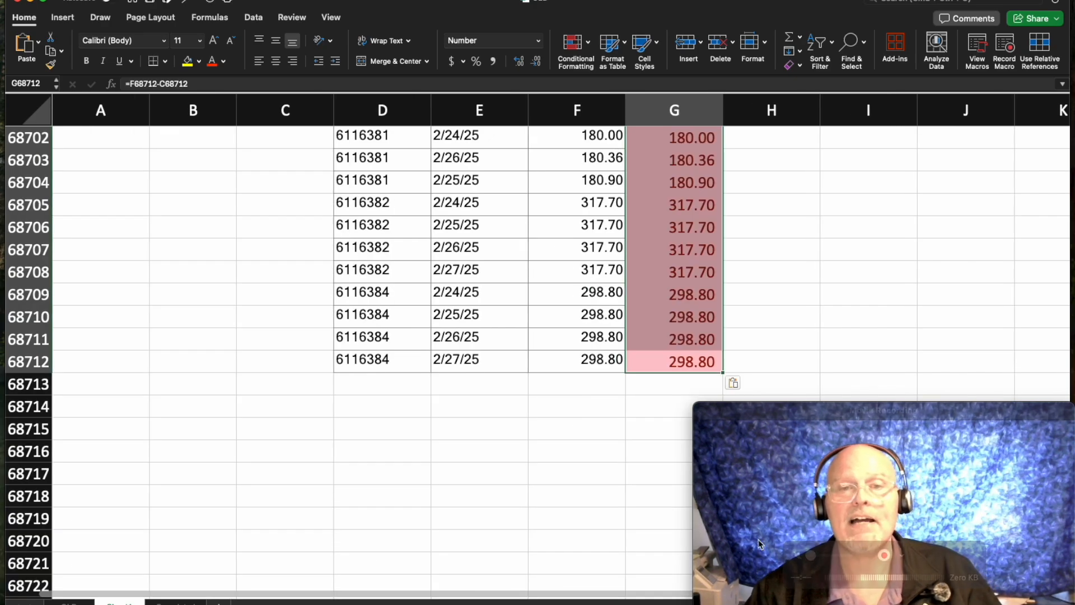
pyautogui.click(827, 238)
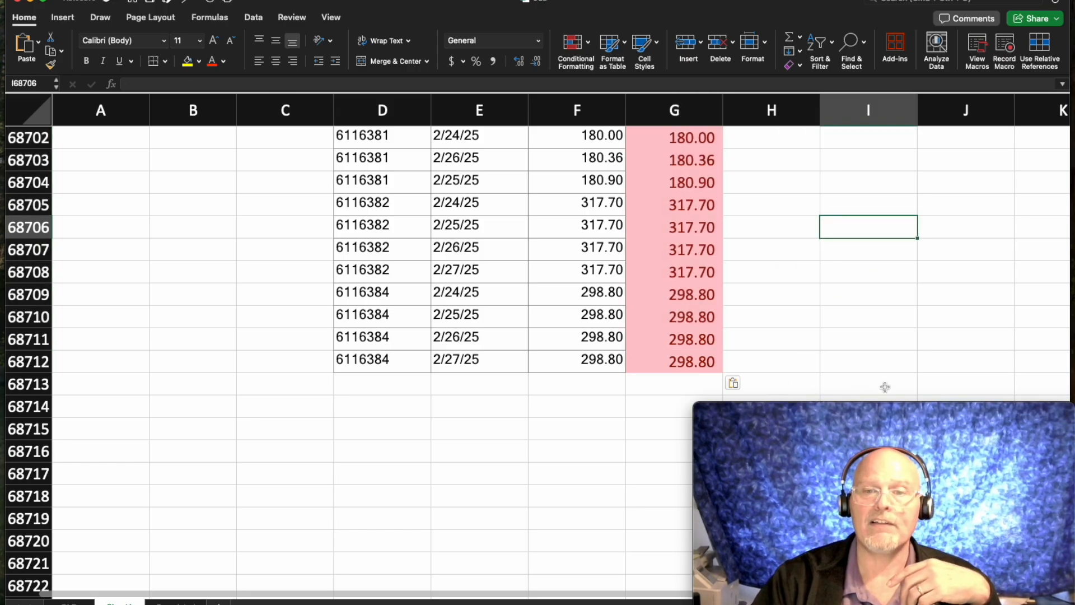
pyautogui.moveTo(1002, 487)
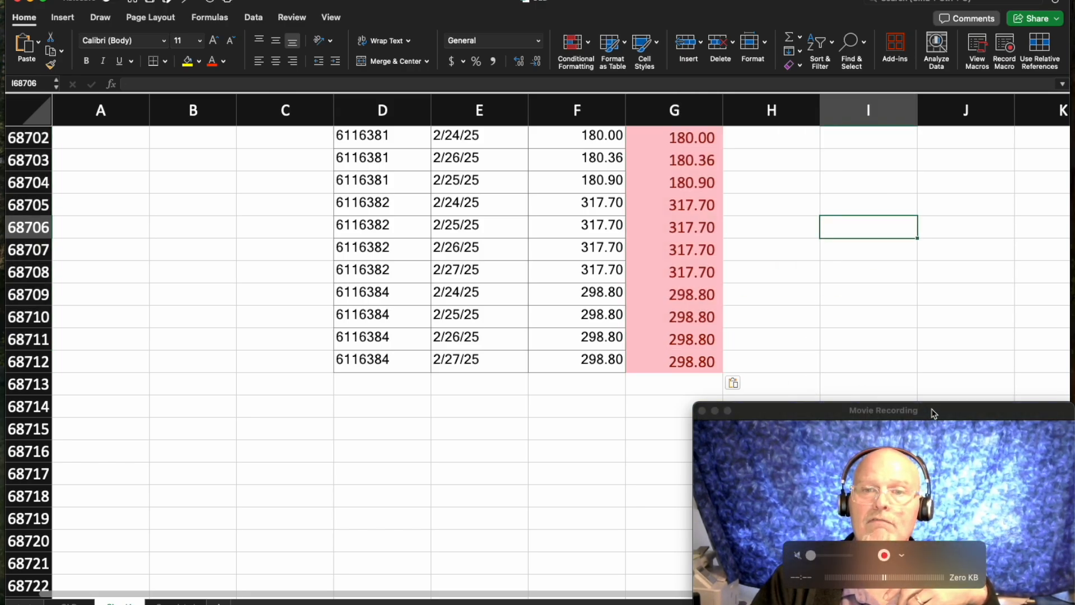
# Examine the Difference column from row 2 downward at a reduced zoom, looking for highlighted rows
pyautogui.moveTo(933, 413); pyautogui.dragTo(702, 416)
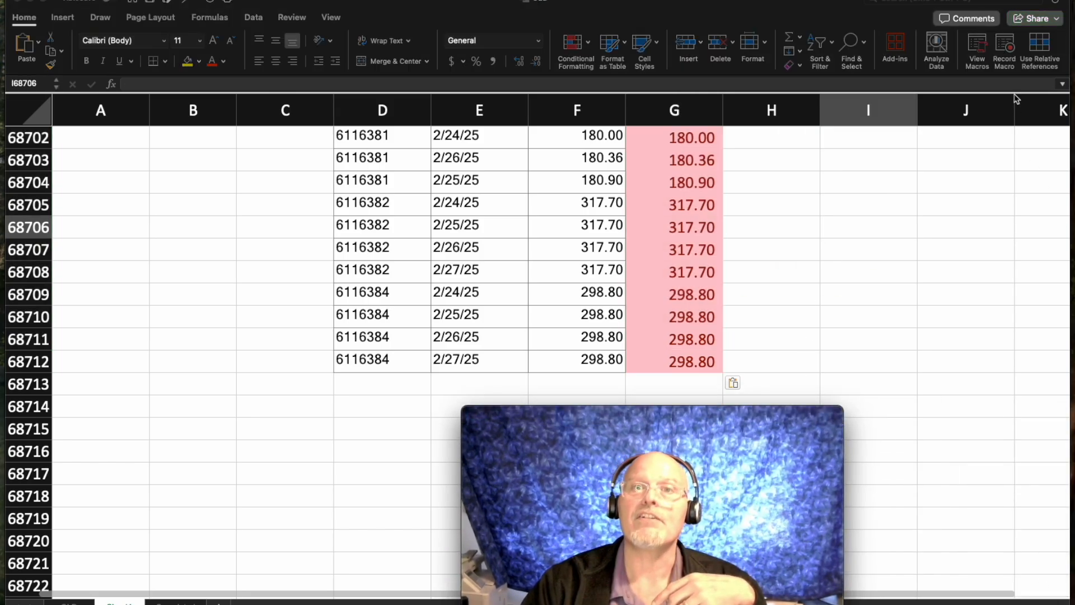
pyautogui.moveTo(883, 21); pyautogui.dragTo(867, 20)
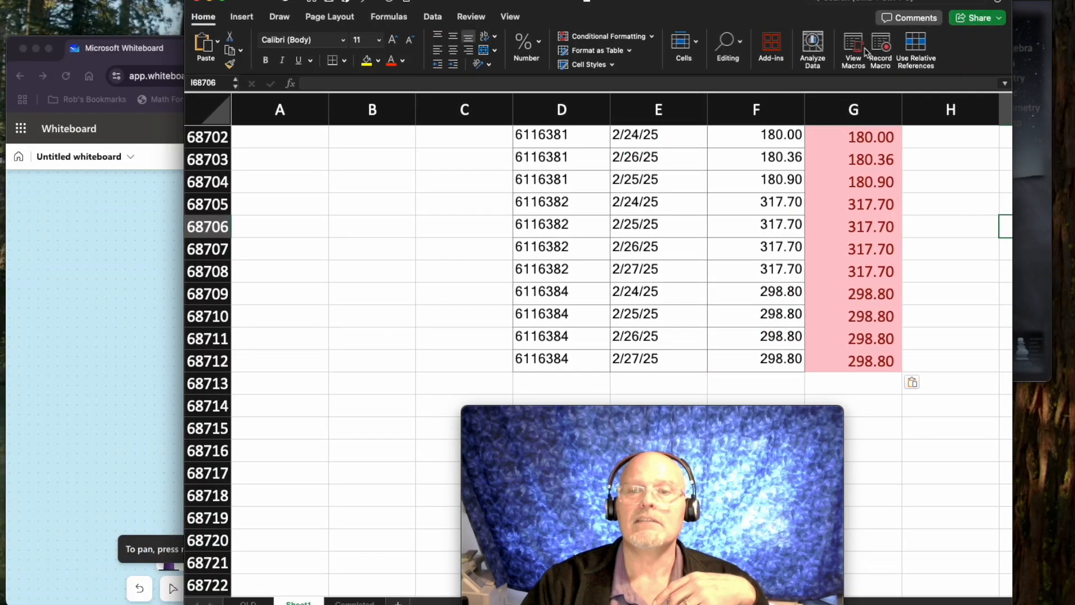
pyautogui.scroll(15, 1007, 579)
pyautogui.moveTo(1008, 580); pyautogui.dragTo(1041, 112)
pyautogui.moveTo(707, 415); pyautogui.dragTo(954, 445)
pyautogui.moveTo(722, 2); pyautogui.dragTo(533, 0)
pyautogui.moveTo(895, 451)
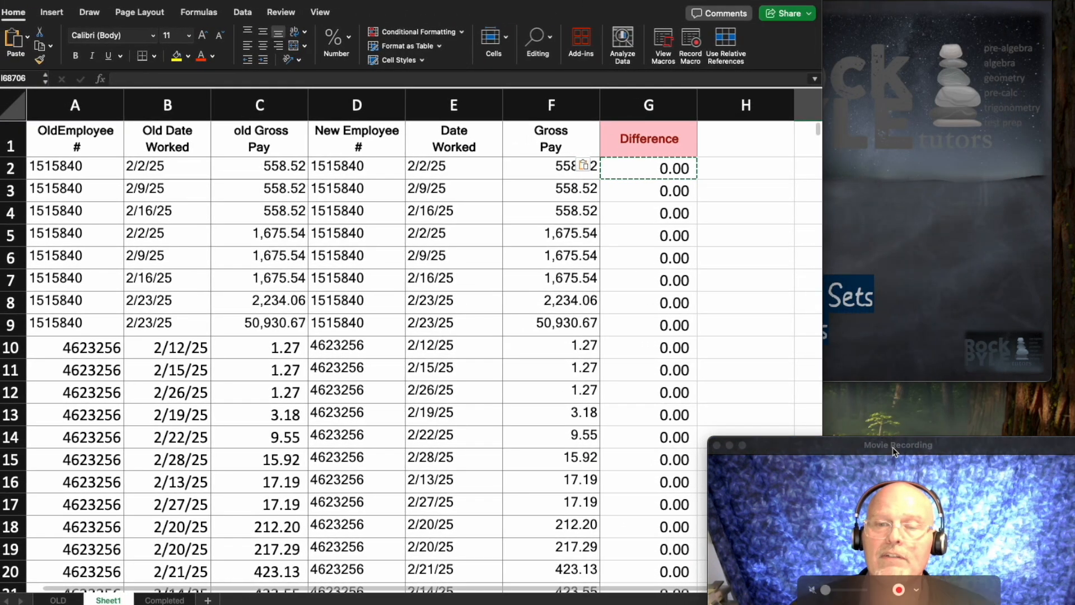
pyautogui.moveTo(894, 451); pyautogui.dragTo(876, 17)
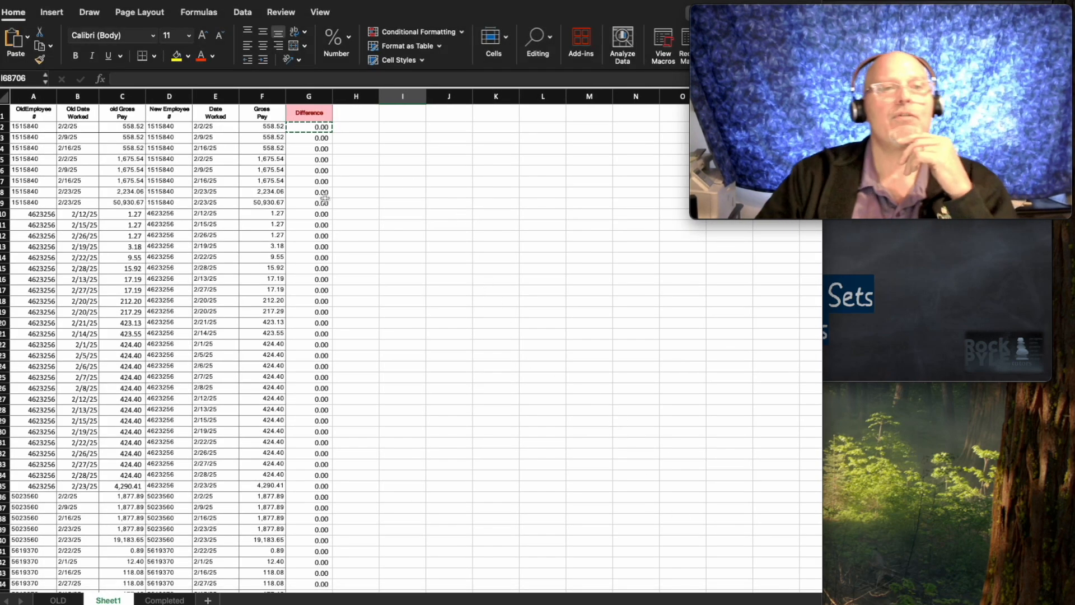
pyautogui.scroll(-5, 411, 340)
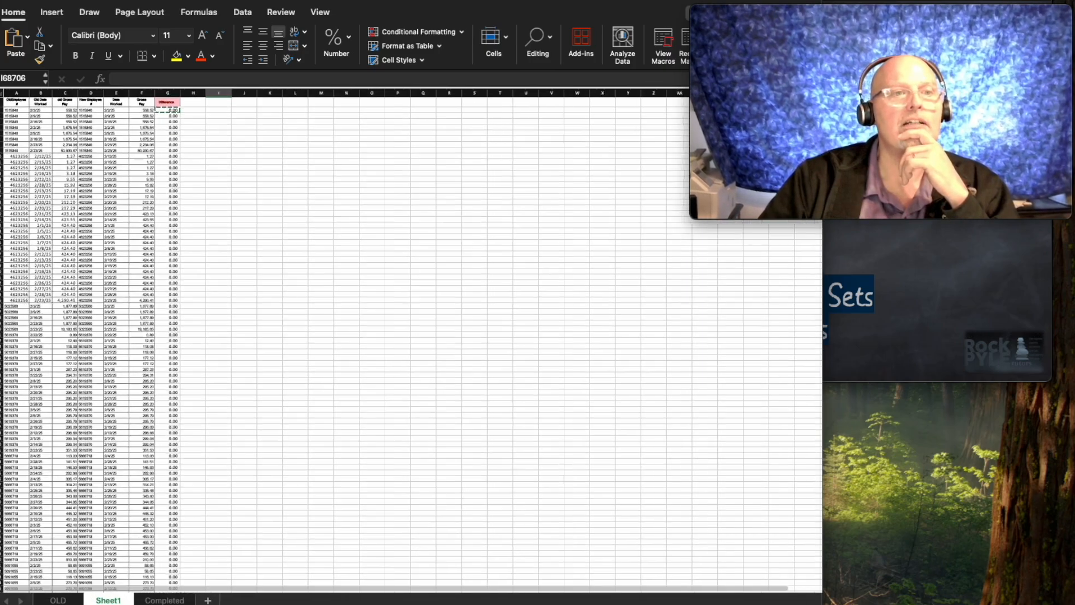
pyautogui.scroll(-1, 411, 340)
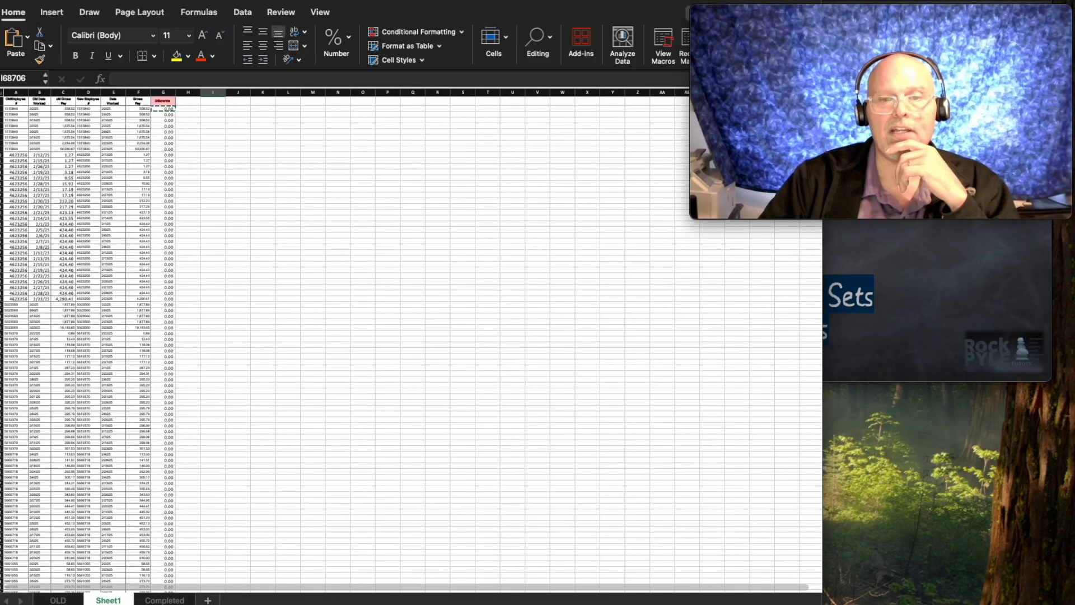
pyautogui.scroll(-3, 411, 340)
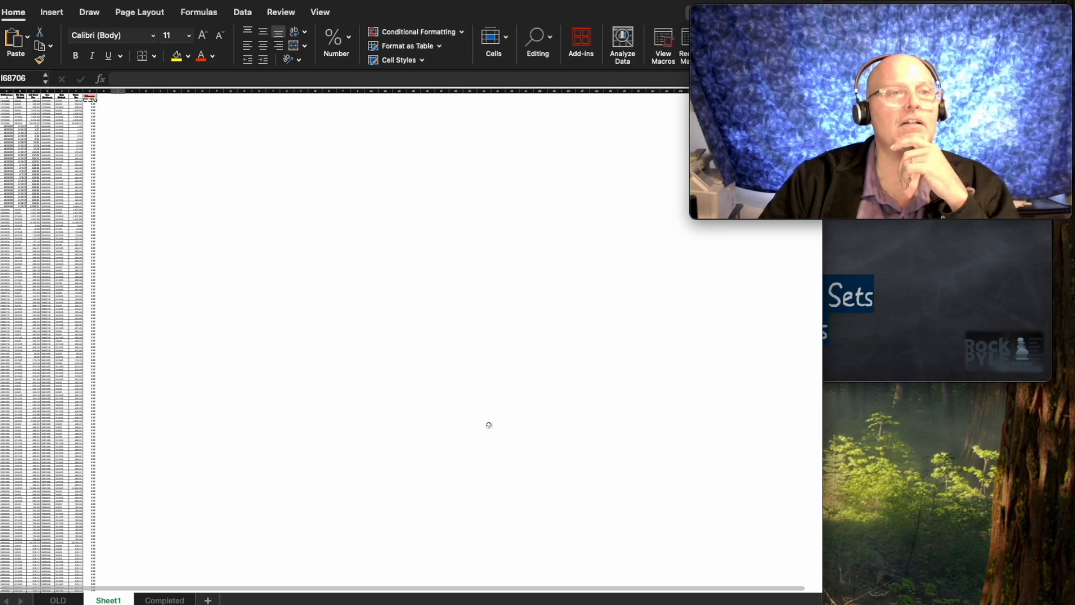
pyautogui.scroll(-15, 489, 424)
pyautogui.scroll(-15, 489, 424)
pyautogui.scroll(-5, 489, 424)
# Search the middle and lower part of the sheet for where the highlighted Difference values begin
pyautogui.moveTo(936, 22); pyautogui.dragTo(943, 413)
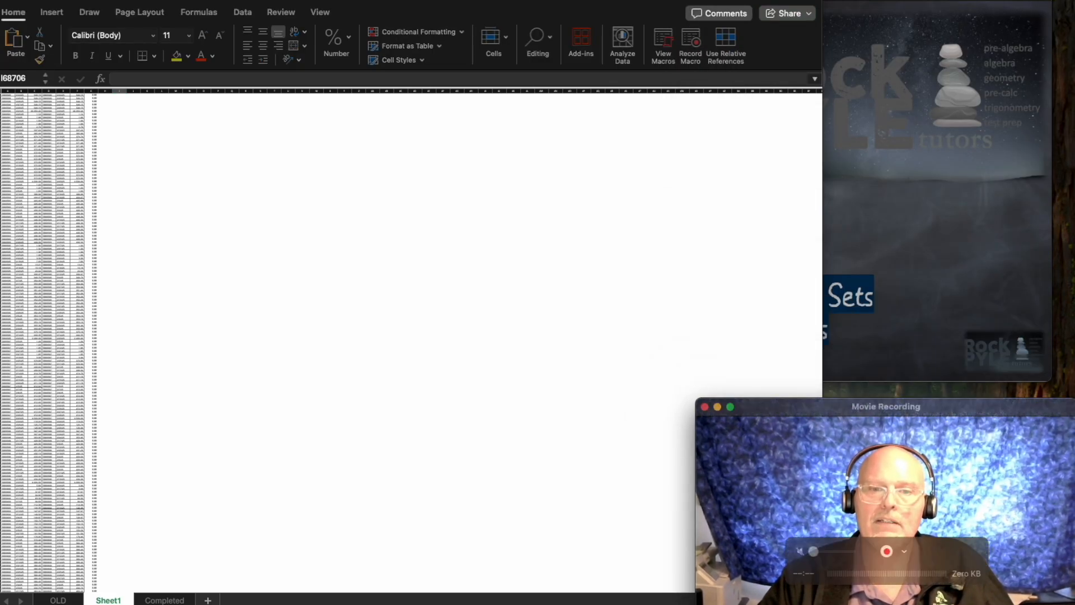
pyautogui.moveTo(695, 604); pyautogui.dragTo(804, 551)
pyautogui.click(700, 277)
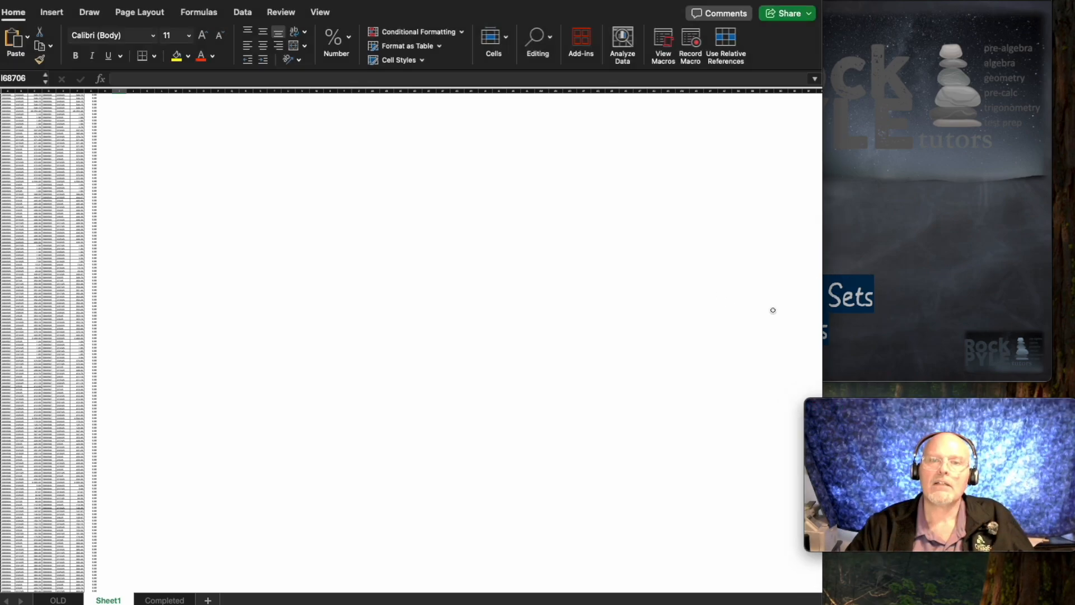
pyautogui.moveTo(626, 1); pyautogui.dragTo(568, 2)
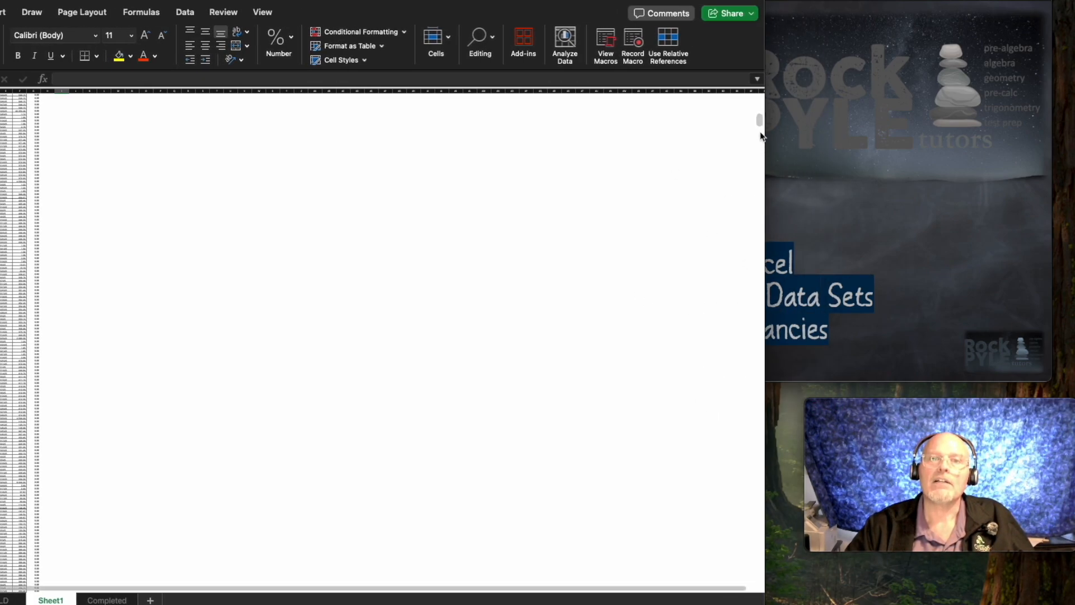
pyautogui.moveTo(758, 120); pyautogui.dragTo(712, 517)
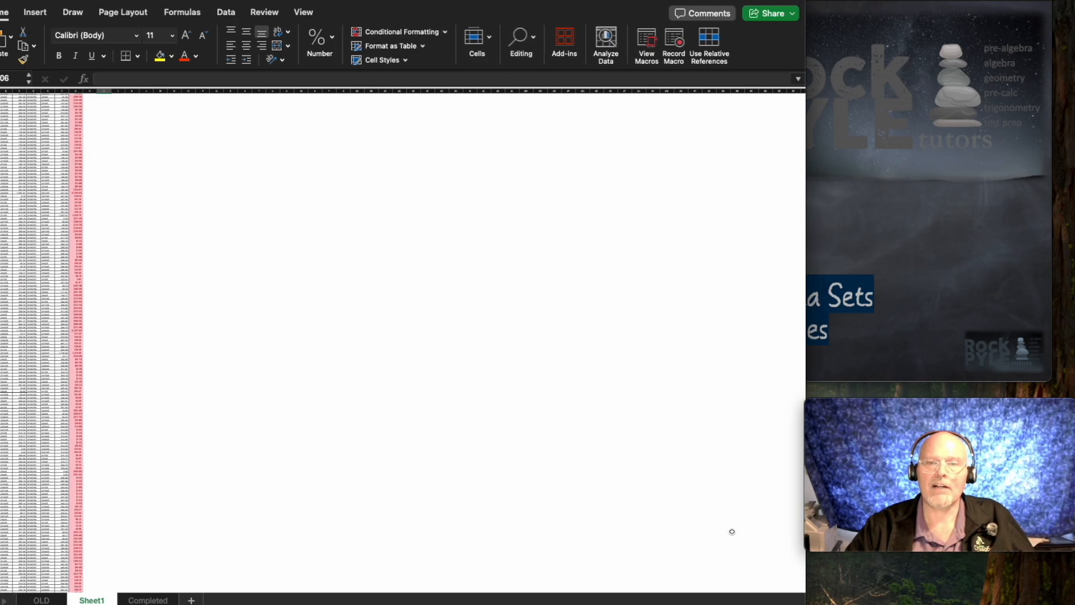
pyautogui.moveTo(862, 409)
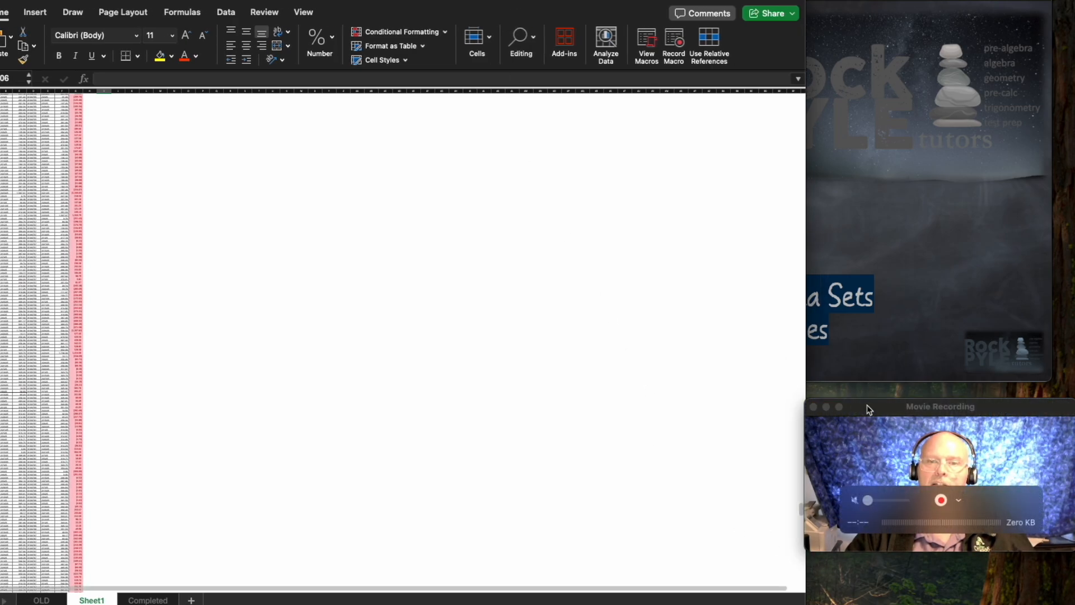
pyautogui.moveTo(863, 409); pyautogui.dragTo(915, 59)
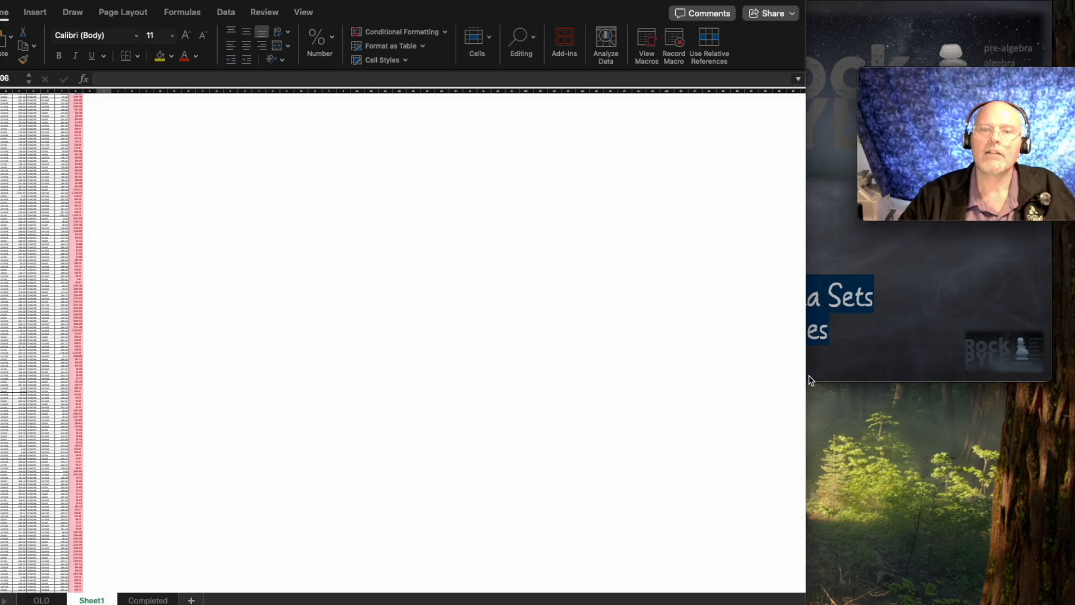
pyautogui.click(748, 547)
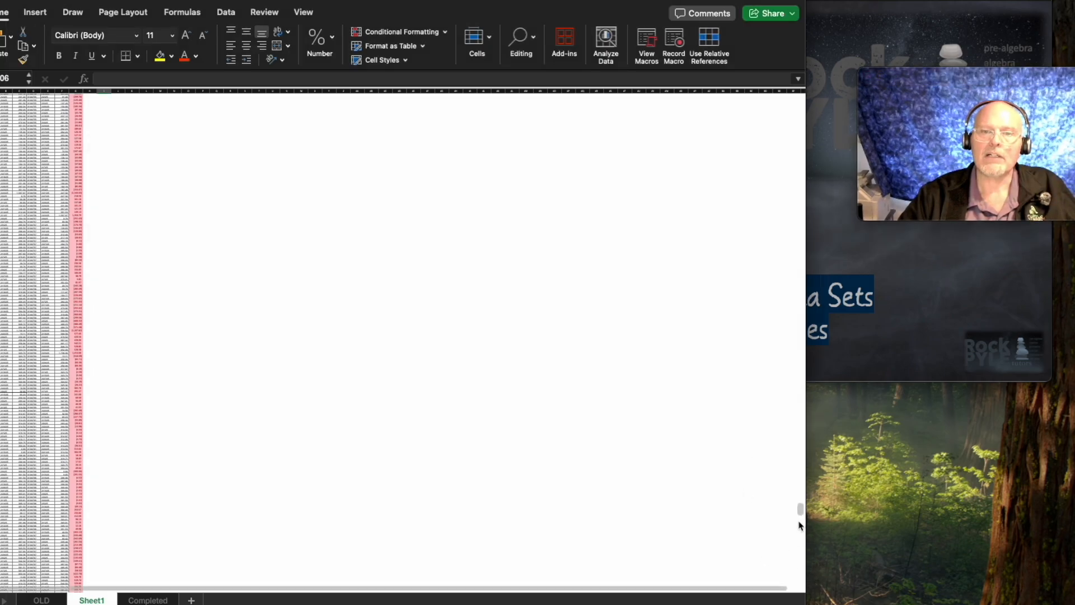
pyautogui.moveTo(800, 510); pyautogui.dragTo(798, 343)
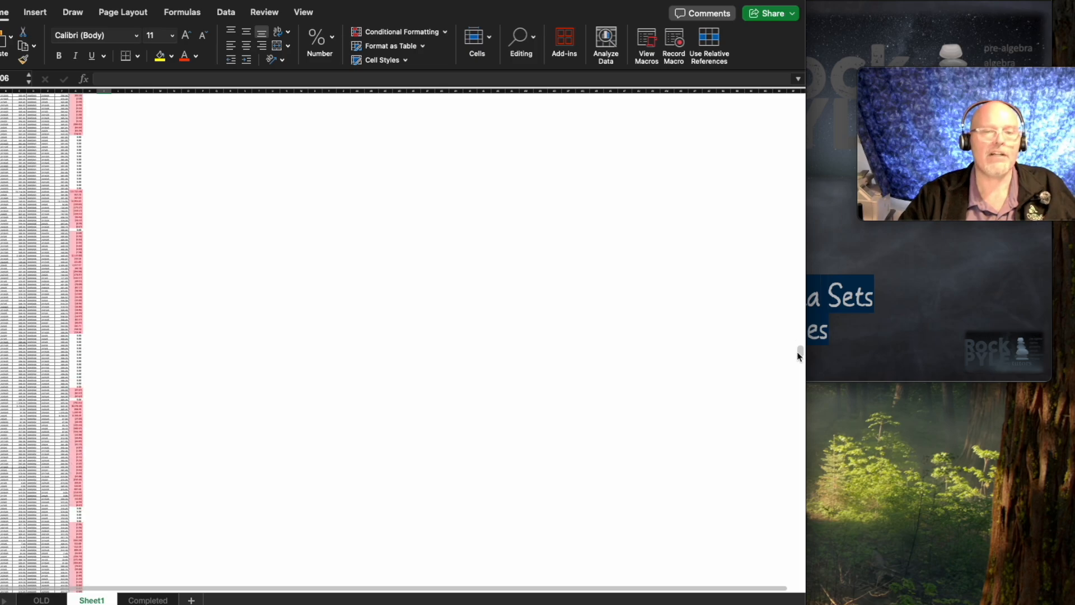
# Examine the highlighted rows from 35495 to around G35508, comparing the old and new dates and gross pay
pyautogui.click(76, 102)
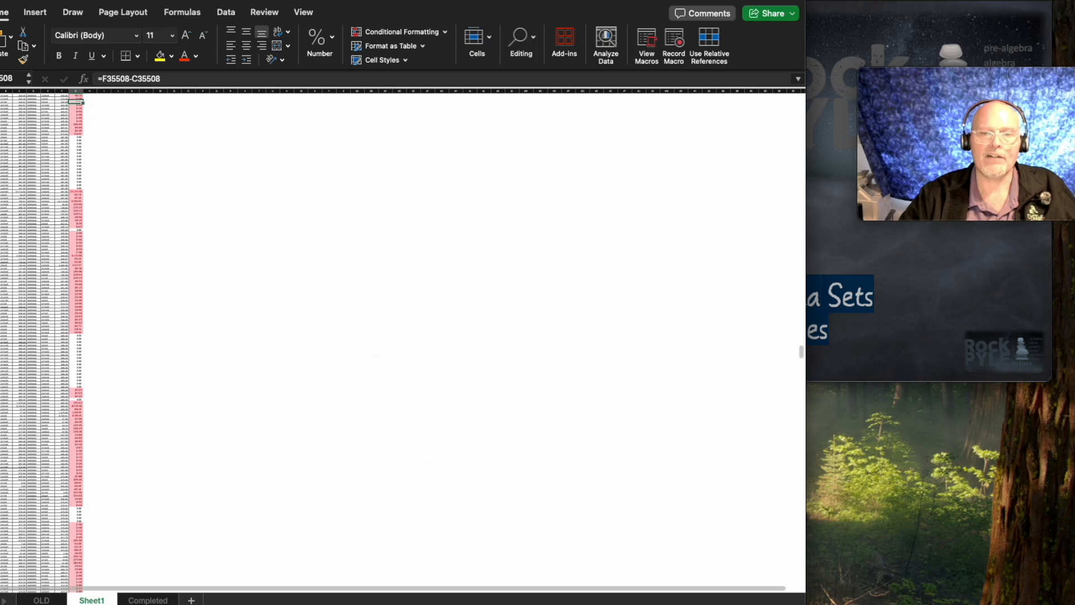
pyautogui.moveTo(699, 604); pyautogui.dragTo(722, 604)
pyautogui.scroll(15, 314, 410)
pyautogui.scroll(-10, 313, 410)
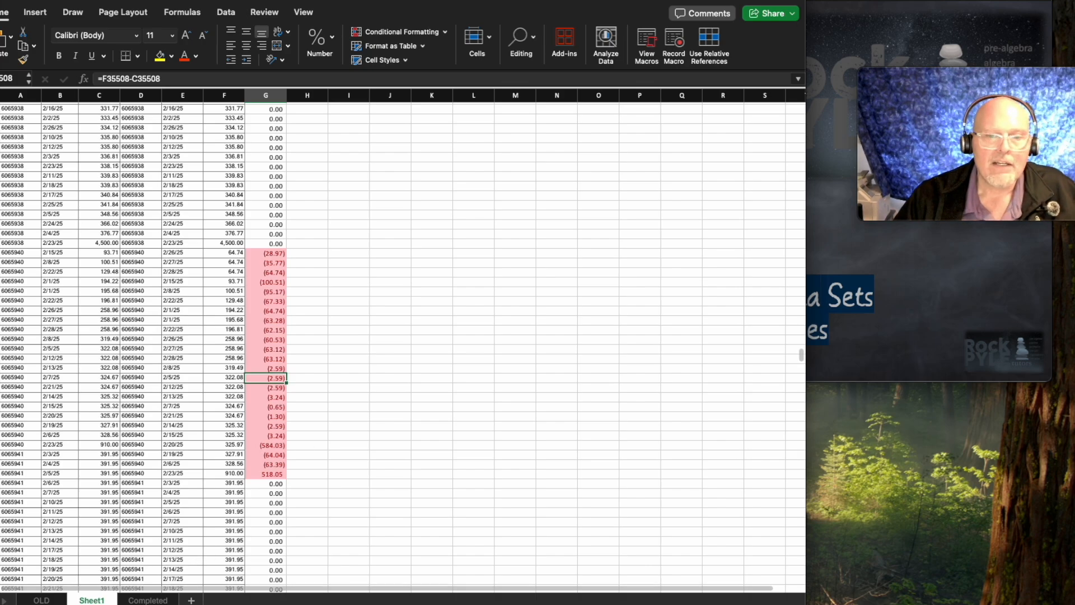
pyautogui.moveTo(722, 604); pyautogui.dragTo(745, 604)
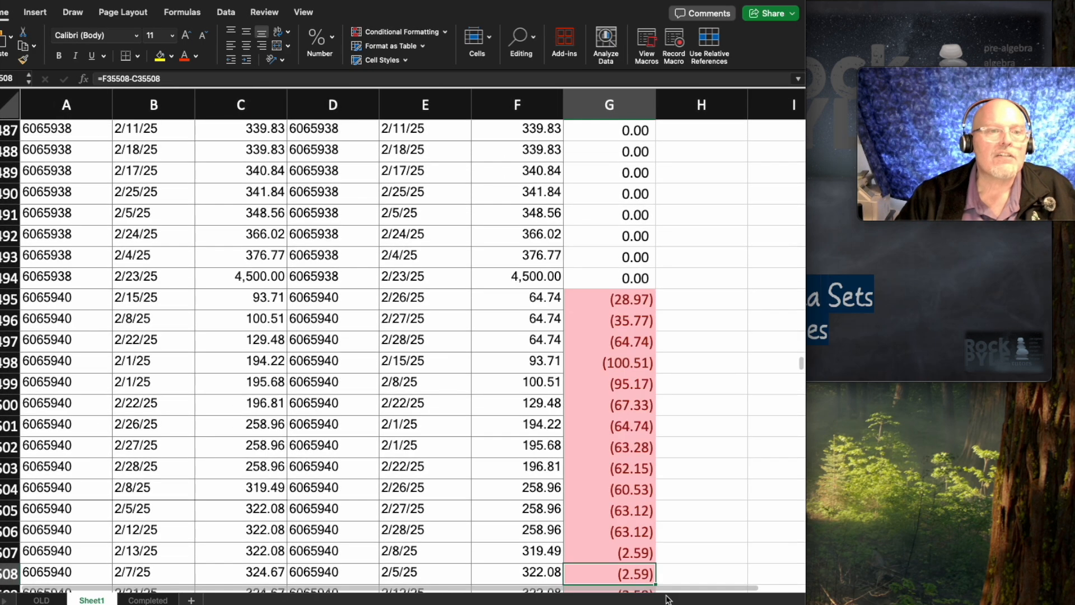
pyautogui.click(42, 295)
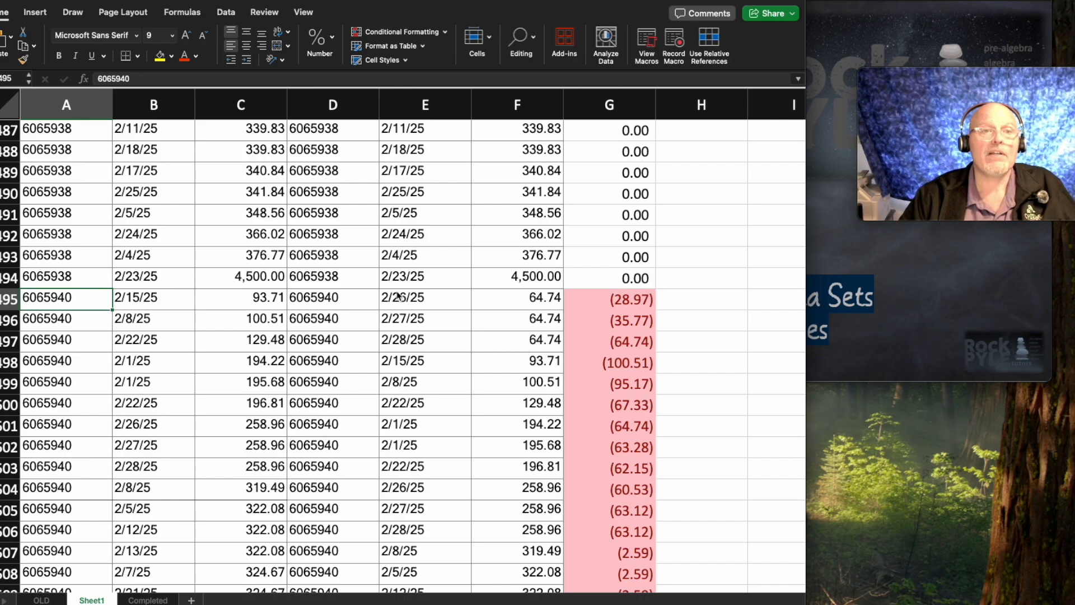
# Move the three unmatched new-data entries in D35495:F35497 aside to I35495:K35497
pyautogui.moveTo(332, 299); pyautogui.dragTo(500, 338)
pyautogui.moveTo(462, 288); pyautogui.dragTo(739, 289)
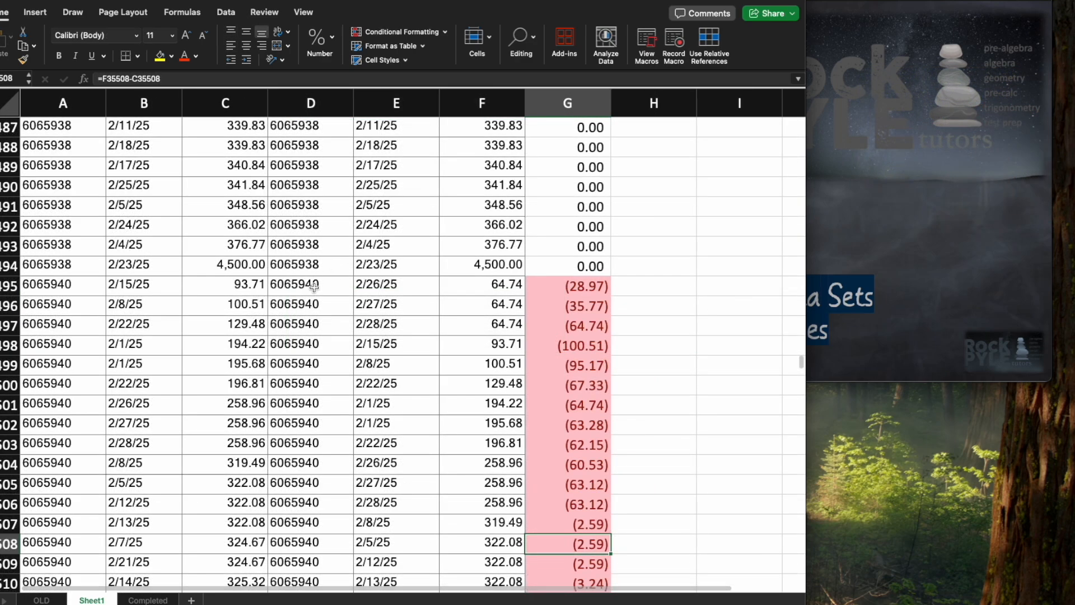
pyautogui.moveTo(315, 287); pyautogui.dragTo(471, 325)
pyautogui.moveTo(438, 275); pyautogui.dragTo(765, 283)
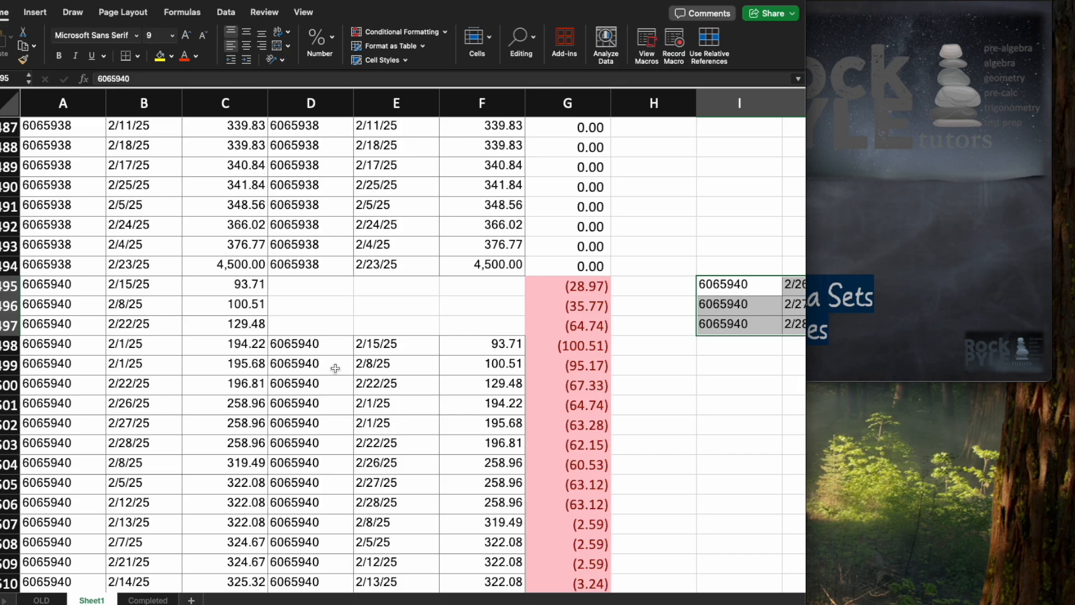
# Delete the emptied cells D35495:F35497, shifting the new data below them up
pyautogui.moveTo(291, 286); pyautogui.dragTo(469, 319)
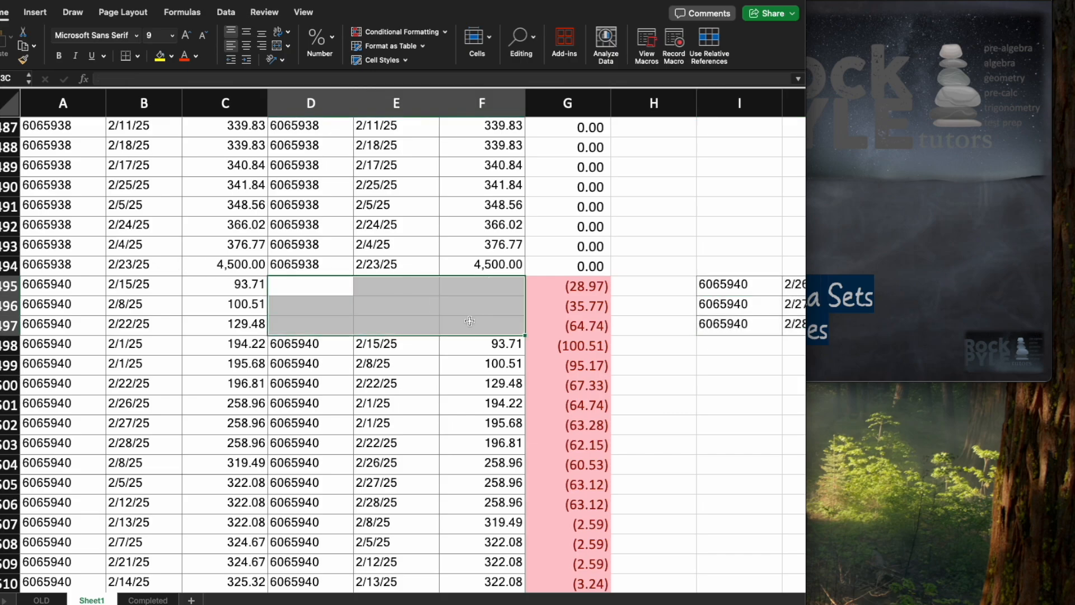
pyautogui.rightClick(469, 319)
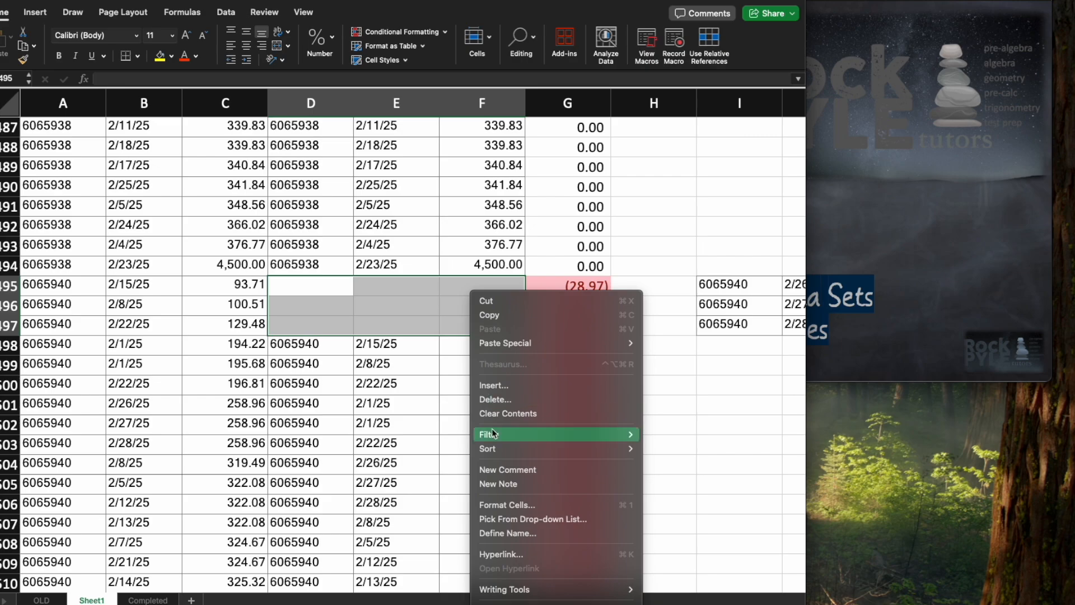
pyautogui.click(495, 399)
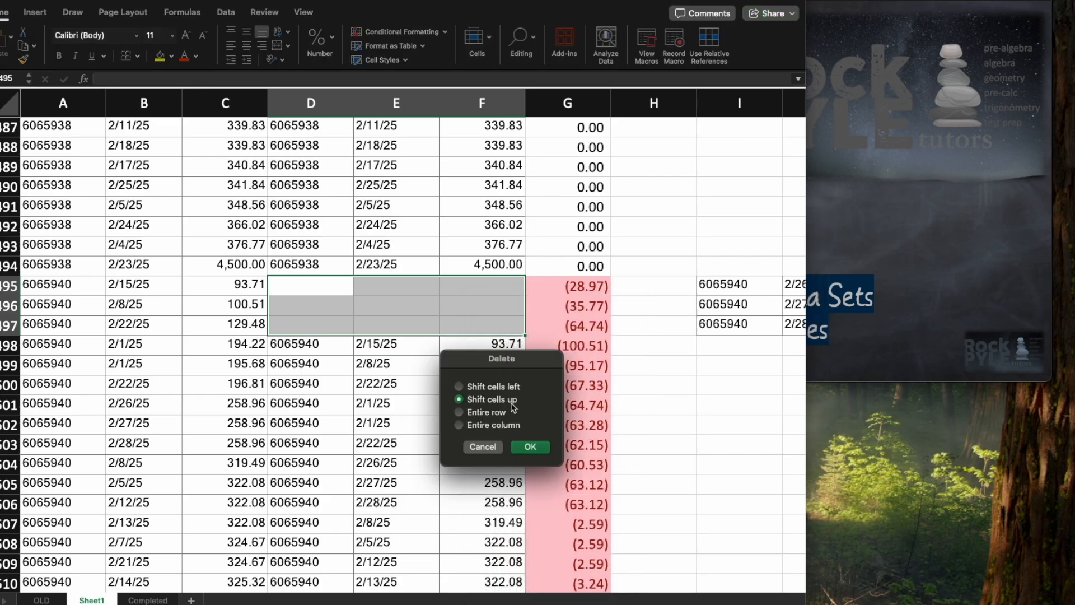
pyautogui.click(529, 447)
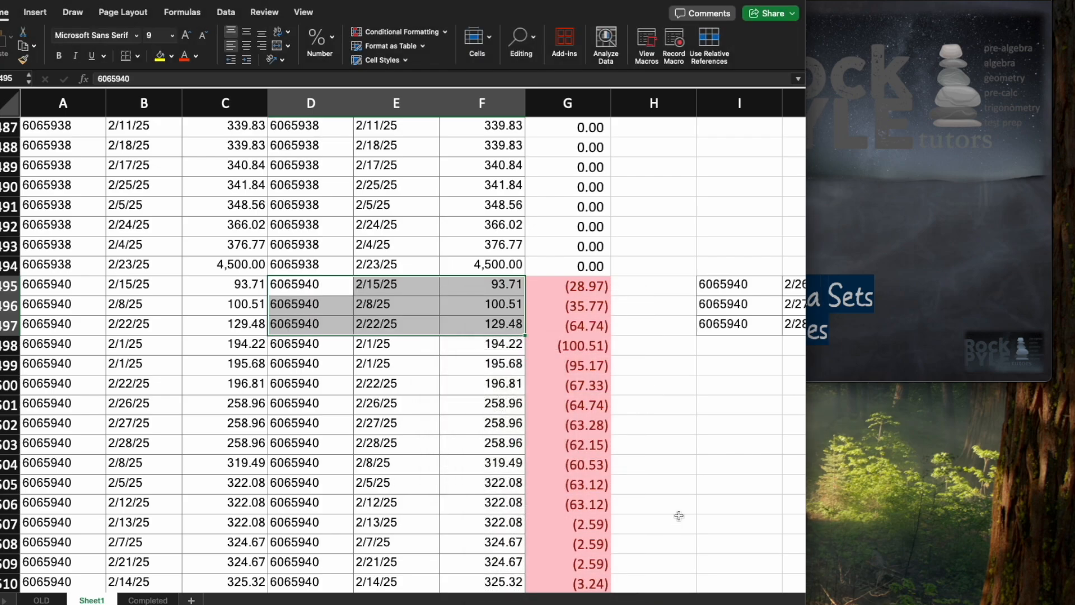
# Copy the difference formula from G35494 down column G through G68712
pyautogui.click(583, 287)
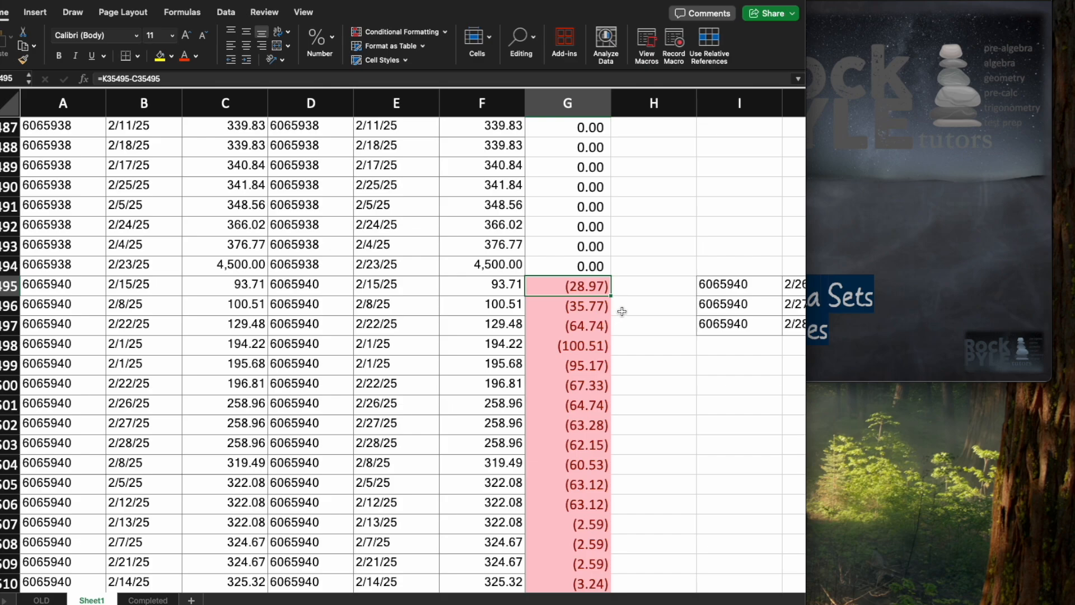
pyautogui.click(574, 266)
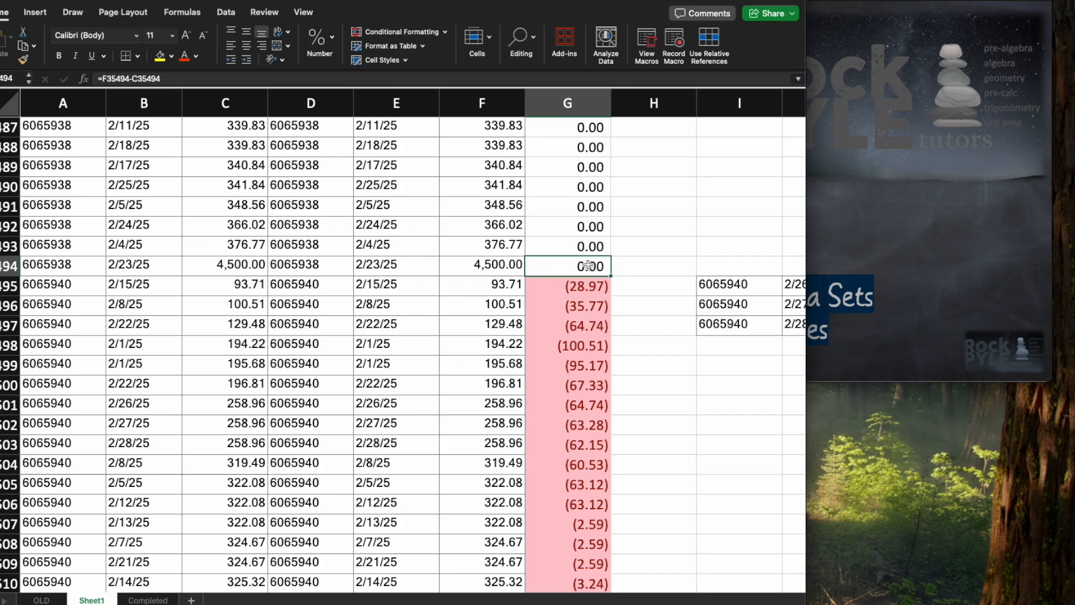
pyautogui.press('super+c')
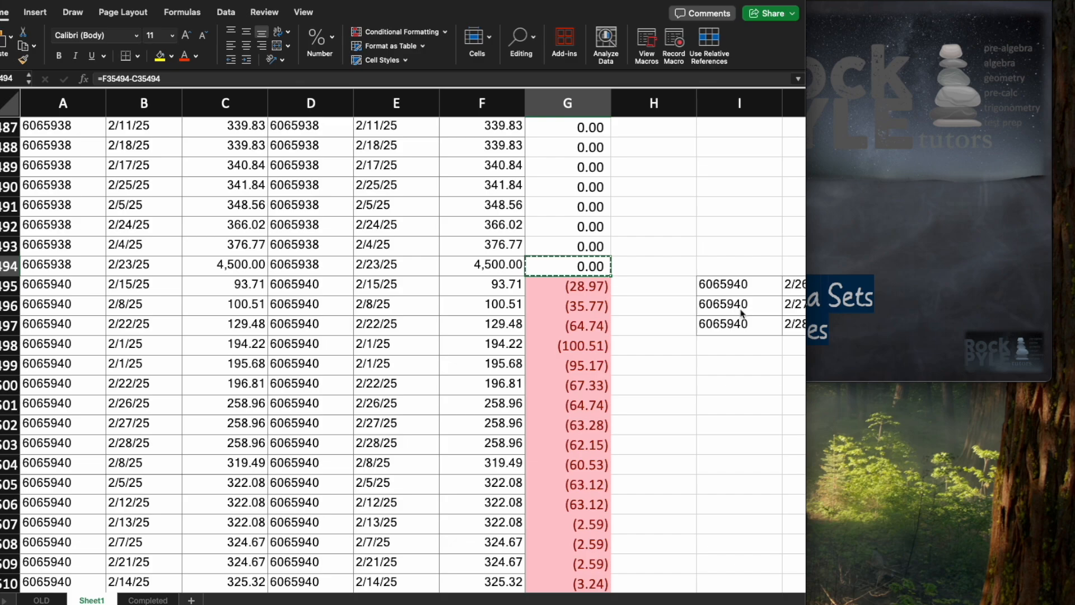
pyautogui.press('super+shift+Down')
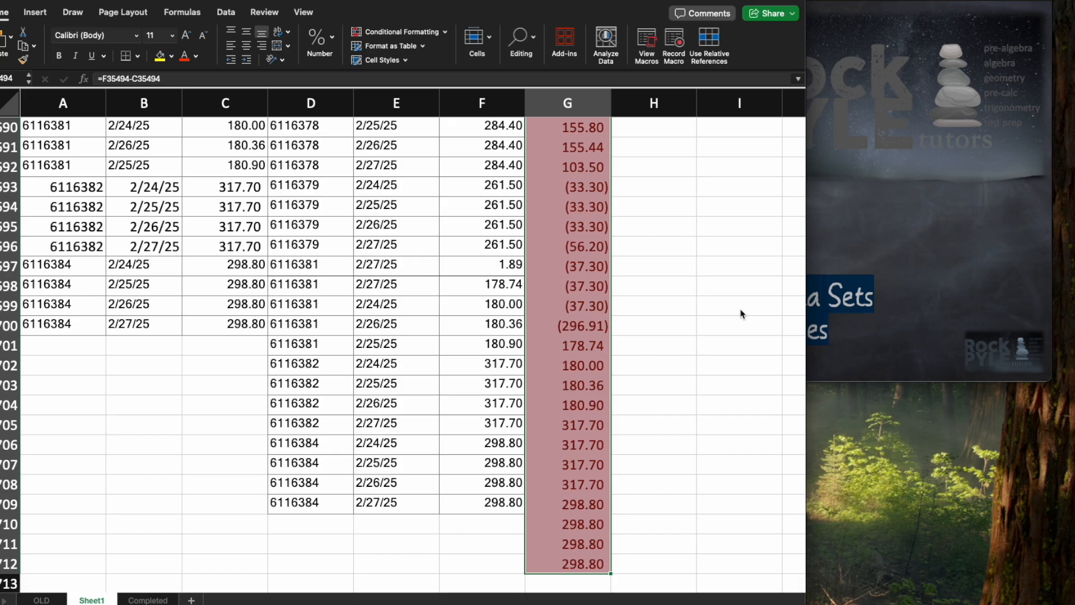
pyautogui.press('super+v')
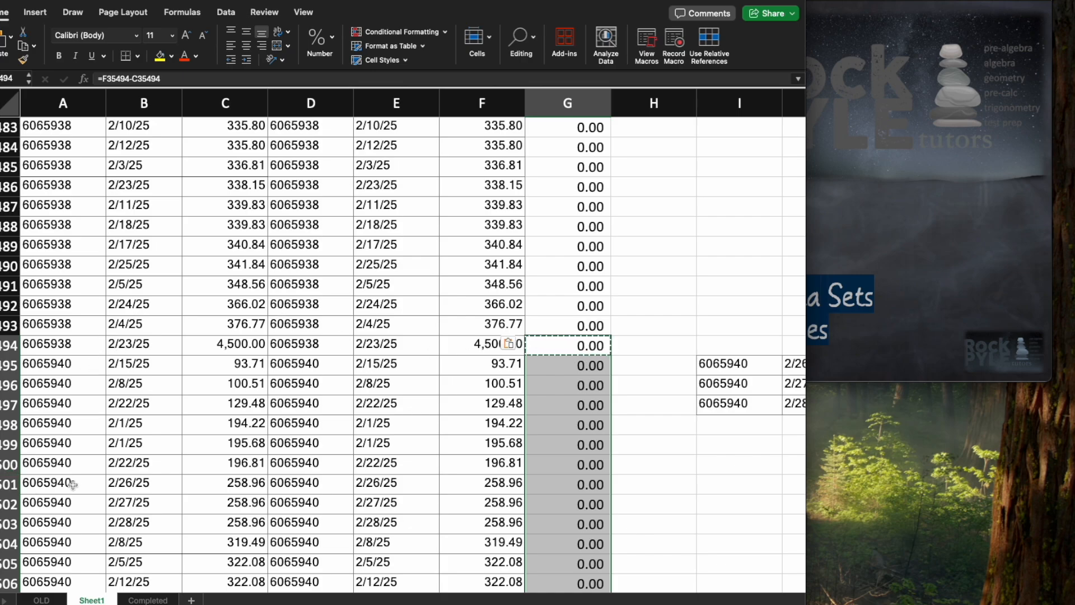
# Find the next block of discrepancies and move the unmatched new-data entries in D37990:F37992 aside to columns I through K
pyautogui.moveTo(536, 2); pyautogui.dragTo(579, 5)
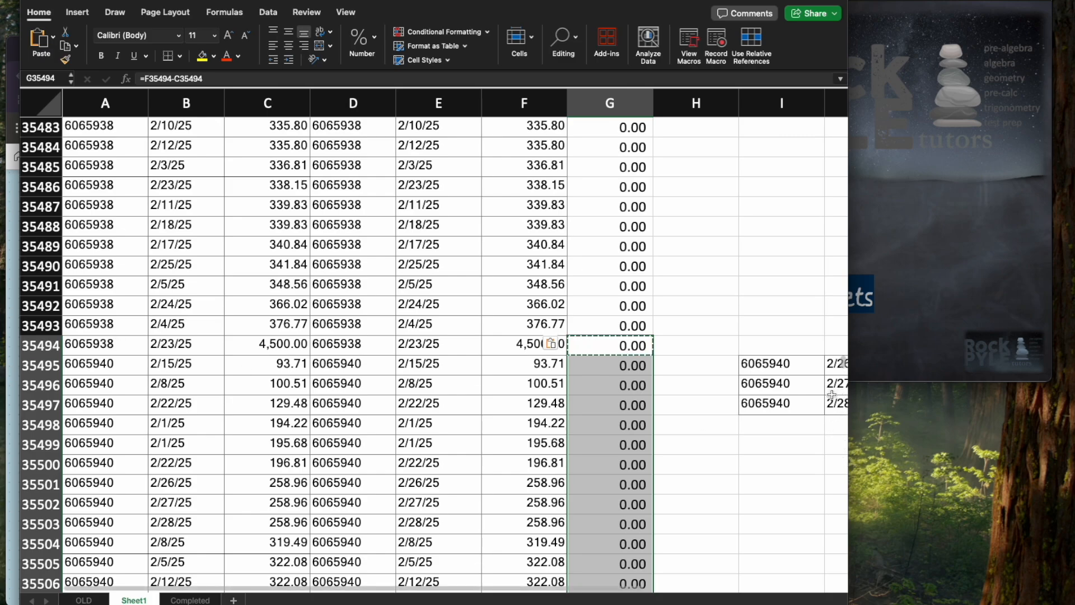
pyautogui.moveTo(844, 363); pyautogui.dragTo(844, 380)
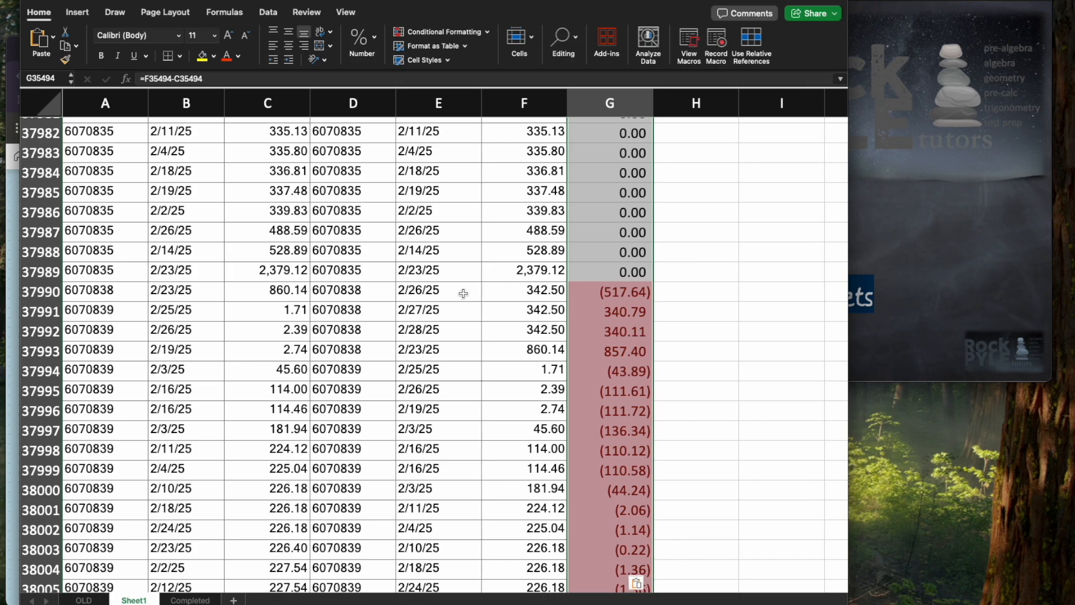
pyautogui.moveTo(346, 294); pyautogui.dragTo(512, 324)
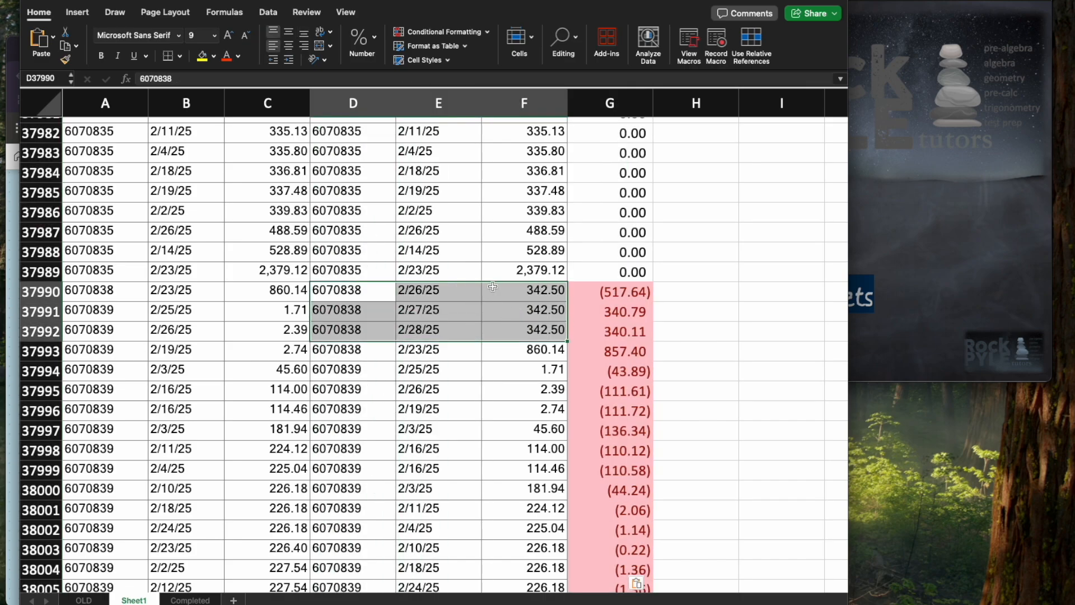
pyautogui.moveTo(491, 282); pyautogui.dragTo(845, 297)
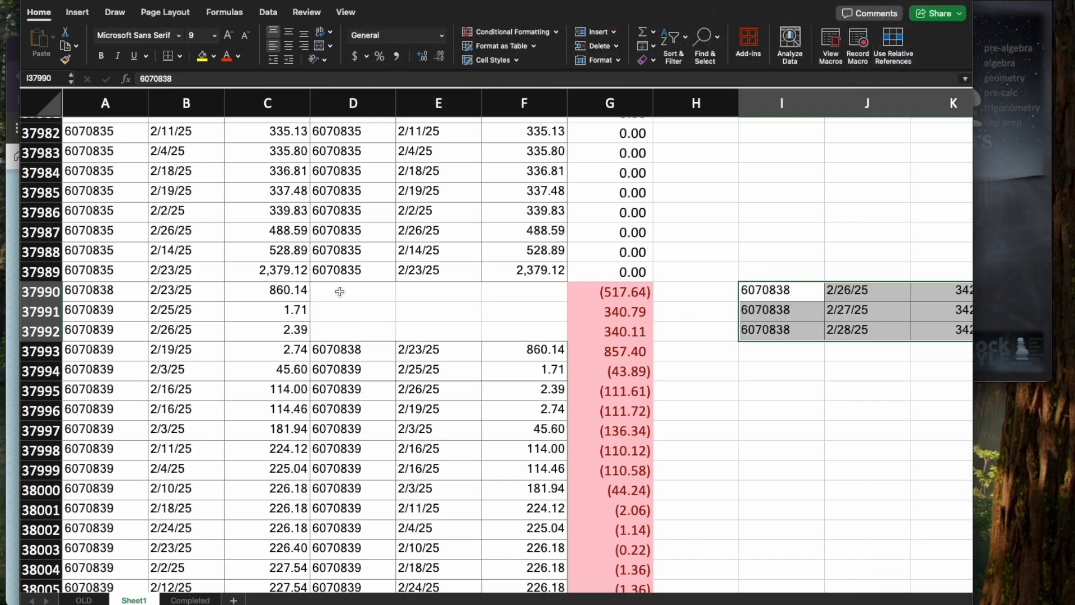
# Delete the emptied cells D37990:F37992, shifting the new data below them up
pyautogui.moveTo(343, 290); pyautogui.dragTo(507, 332)
pyautogui.rightClick(477, 308)
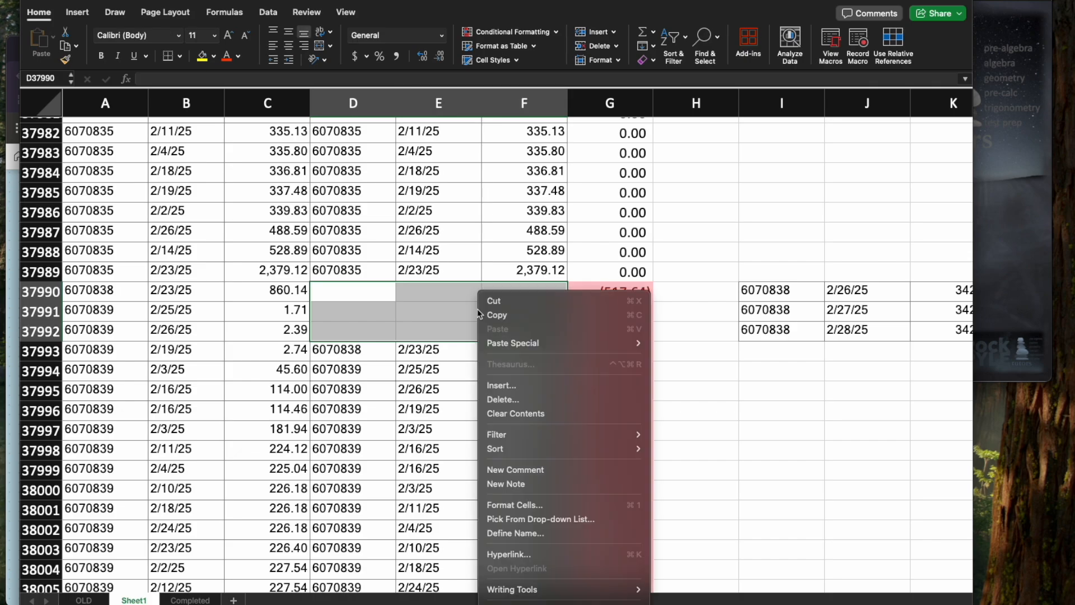
pyautogui.click(515, 398)
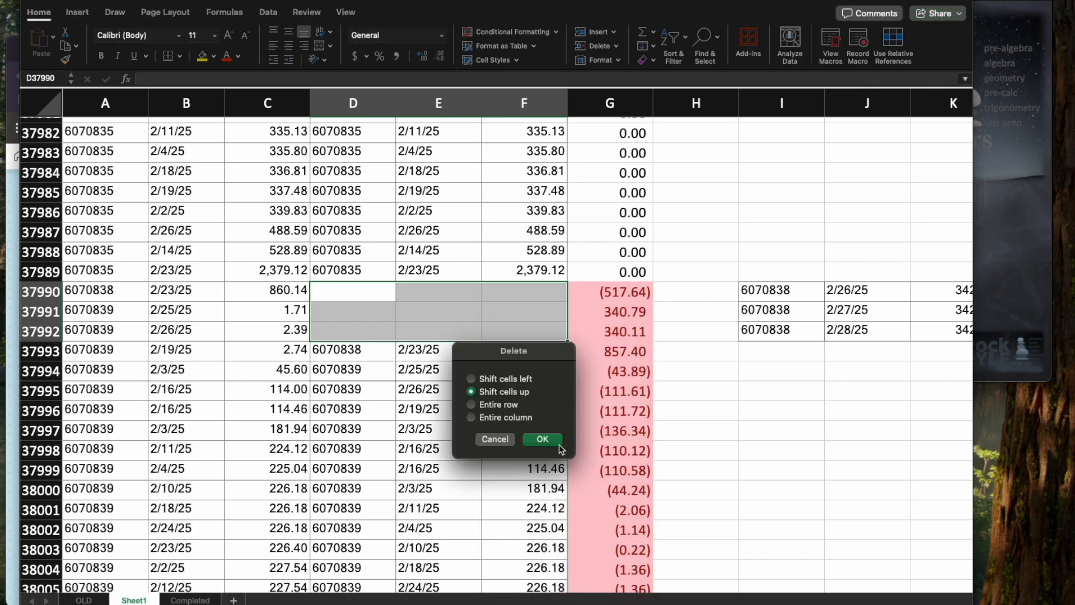
pyautogui.click(541, 439)
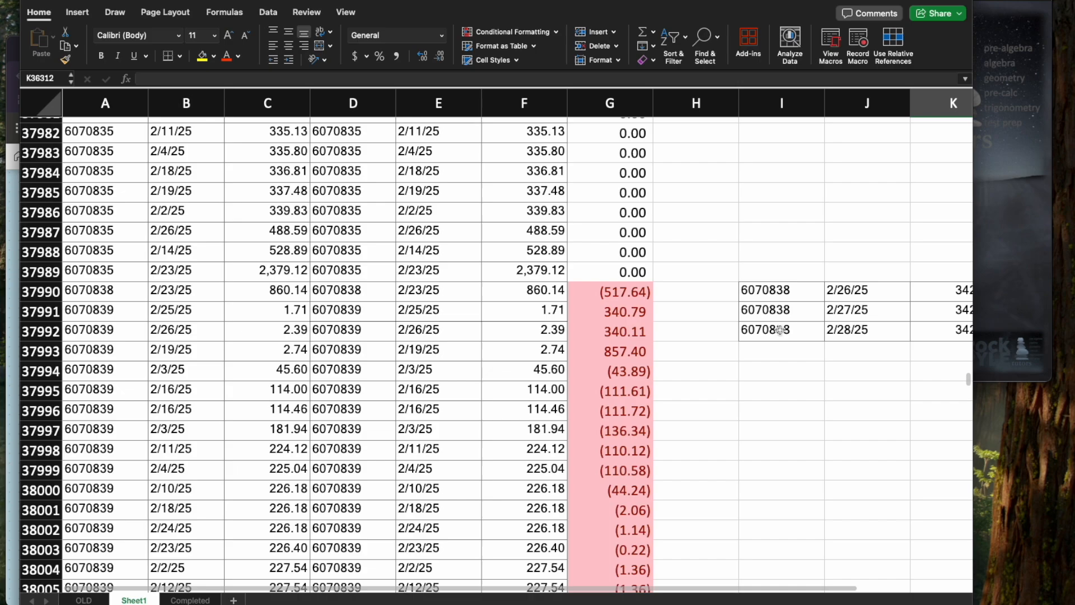
# Copy the difference formula from G37989 down column G through G68712
pyautogui.click(614, 275)
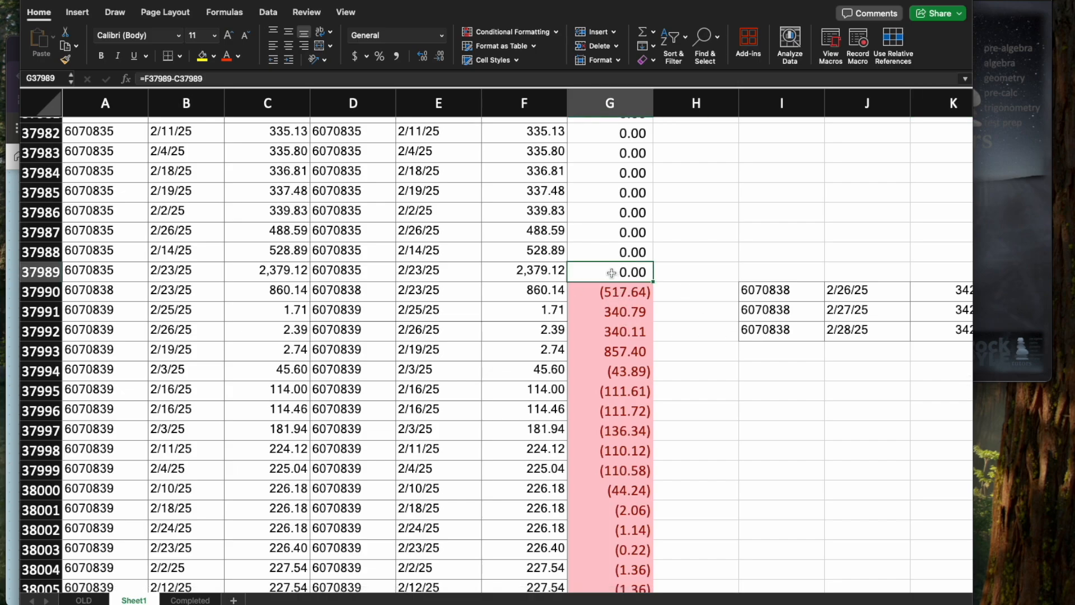
pyautogui.press('super+c')
pyautogui.press('super+shift+Down')
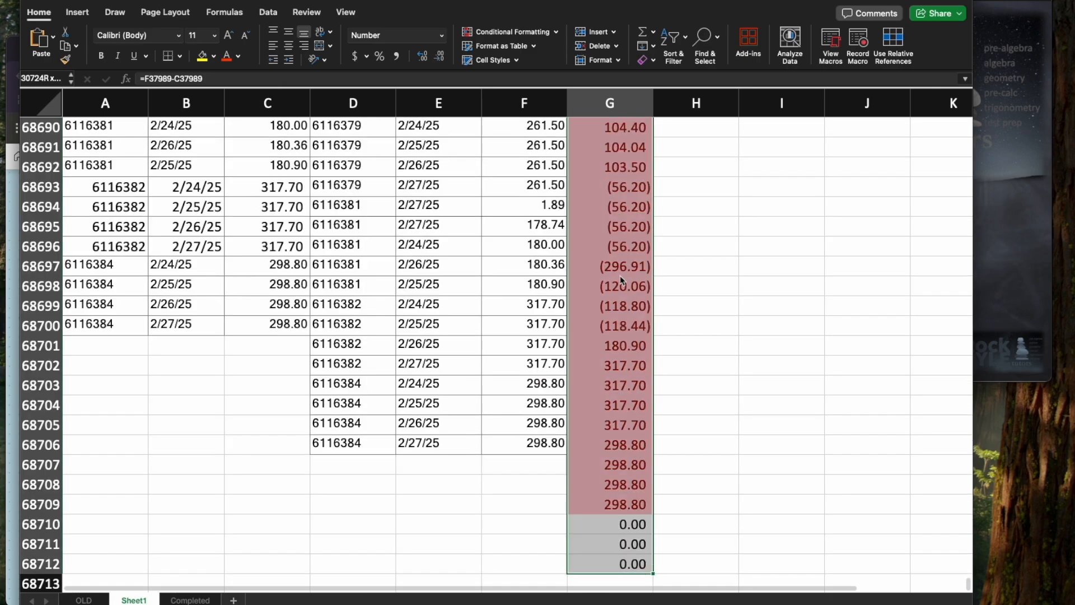
pyautogui.press('super+v')
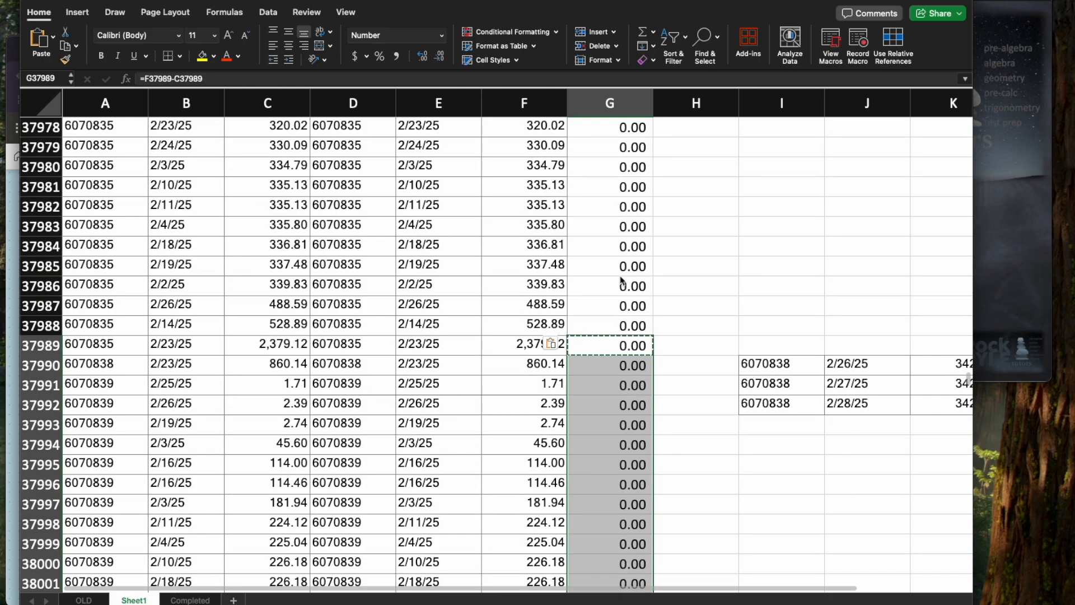
# Find the next block of discrepancies in column G and select its first cell, G42735
pyautogui.scroll(-20, 567, 347)
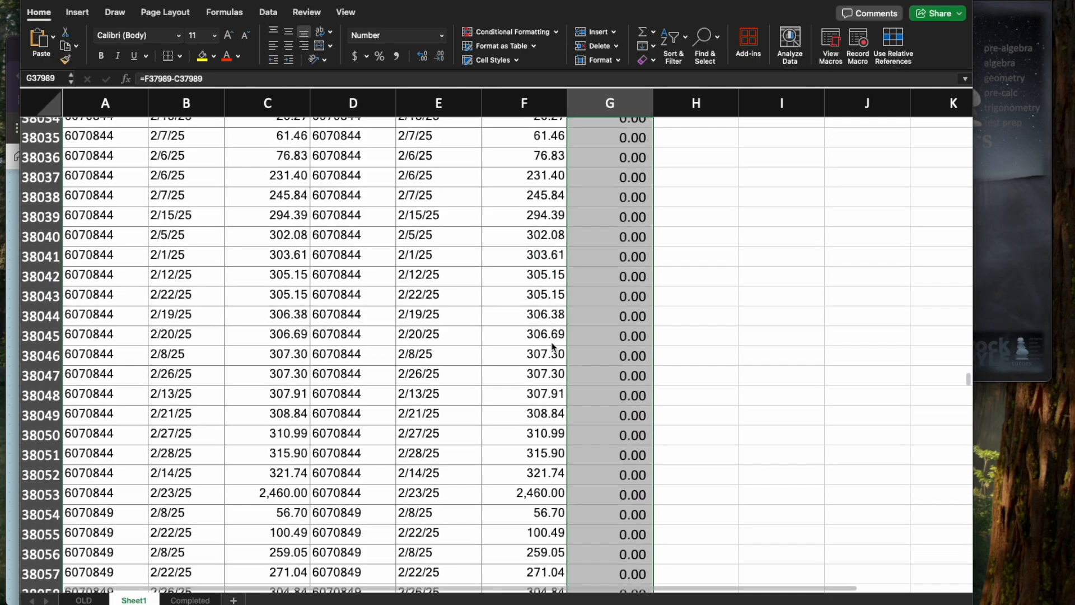
pyautogui.moveTo(967, 381); pyautogui.dragTo(970, 395)
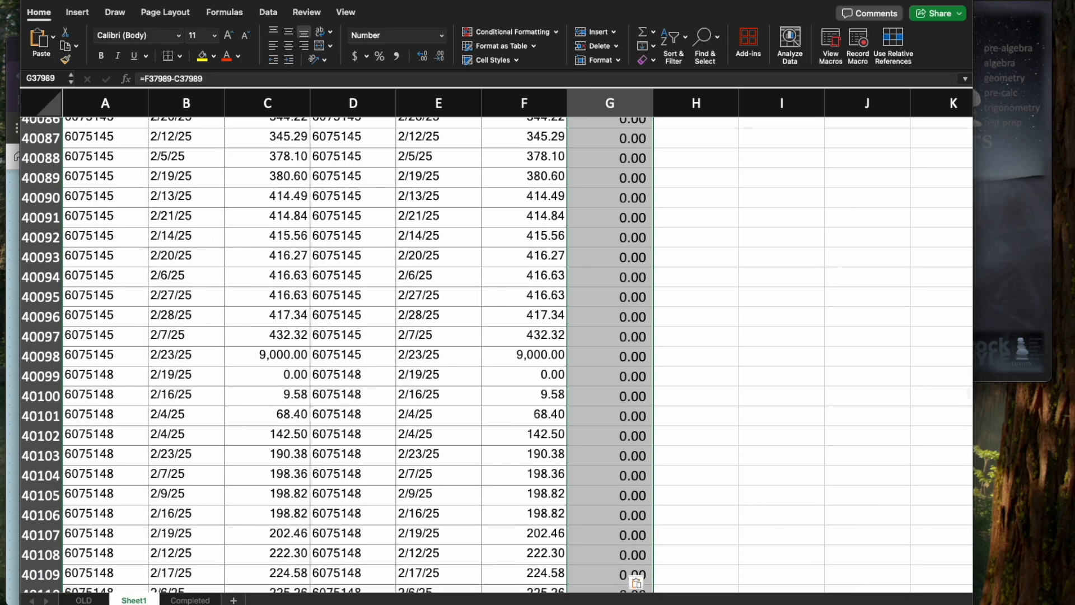
pyautogui.moveTo(902, 604); pyautogui.dragTo(862, 604)
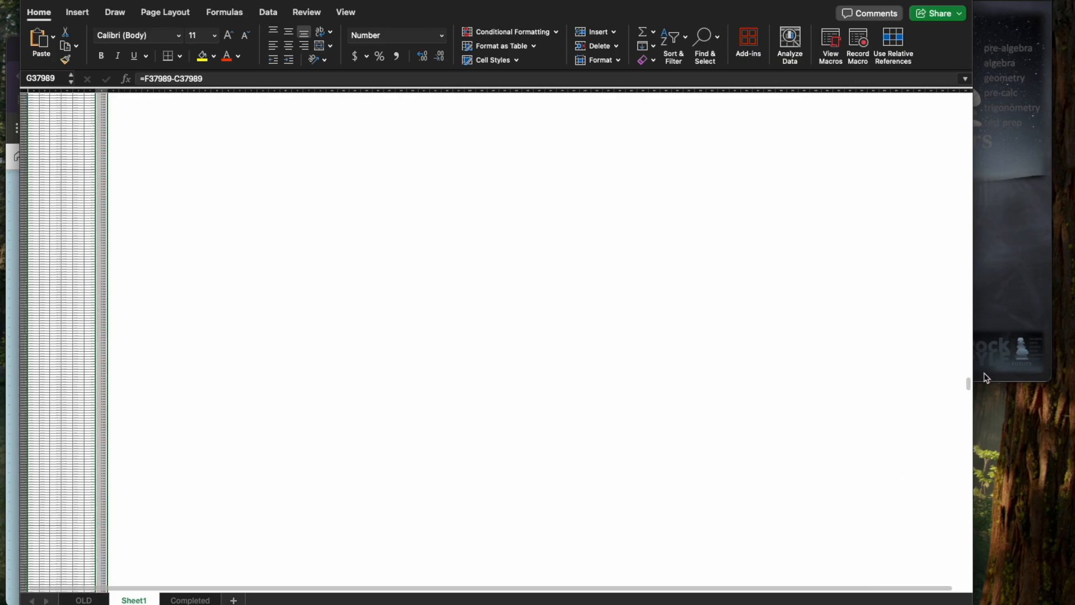
pyautogui.moveTo(968, 384); pyautogui.dragTo(966, 403)
pyautogui.rightClick(966, 403)
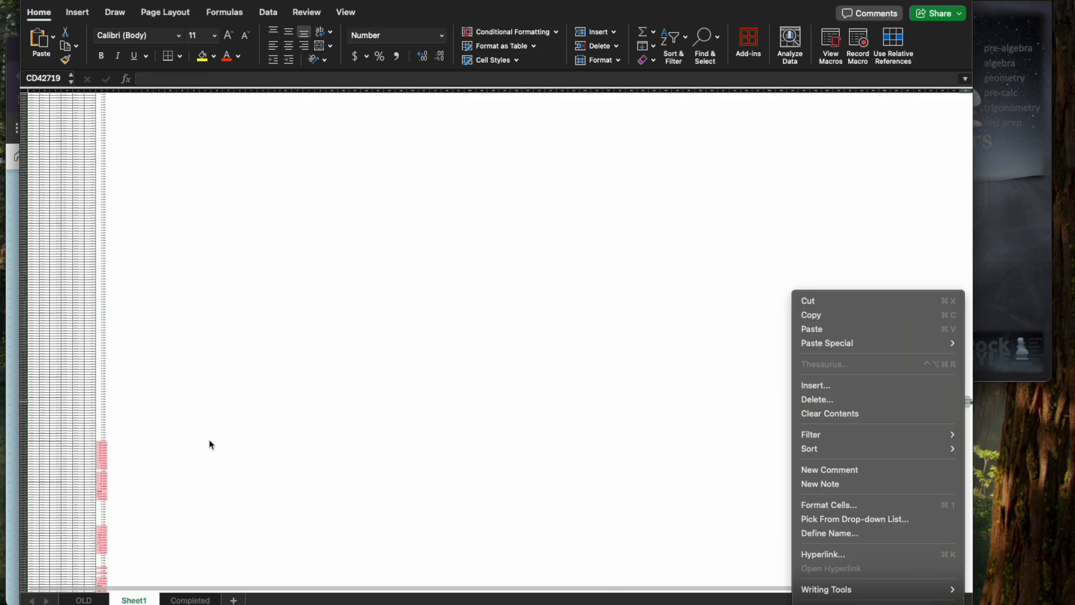
pyautogui.click(103, 447)
pyautogui.click(101, 443)
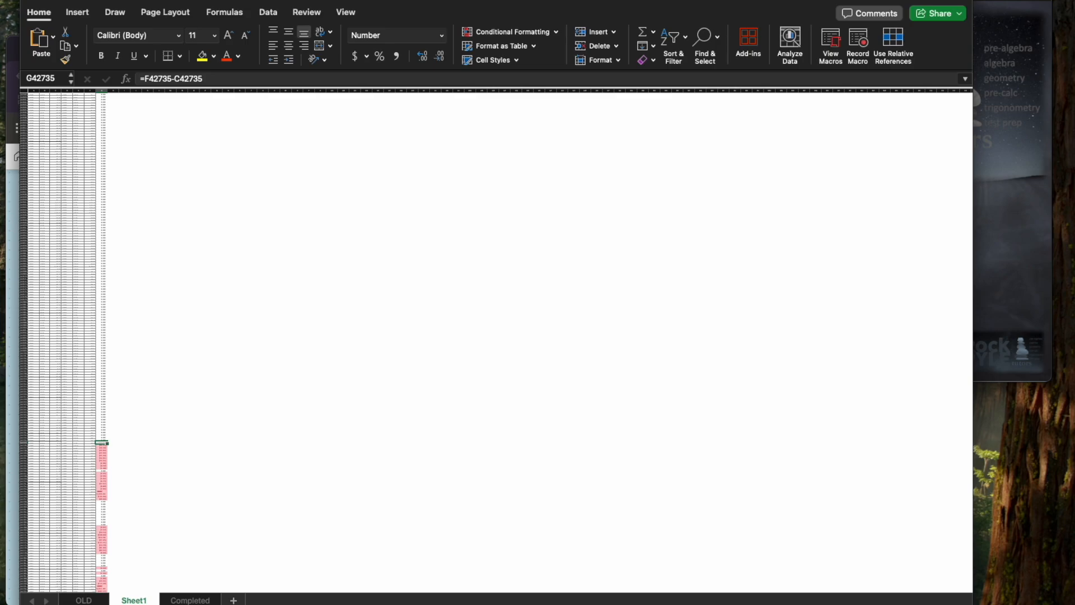
# Move the unmatched new-data entry in D42735:F42735 aside to I42735:K42735
pyautogui.moveTo(880, 604); pyautogui.dragTo(903, 604)
pyautogui.scroll(-12, 337, 431)
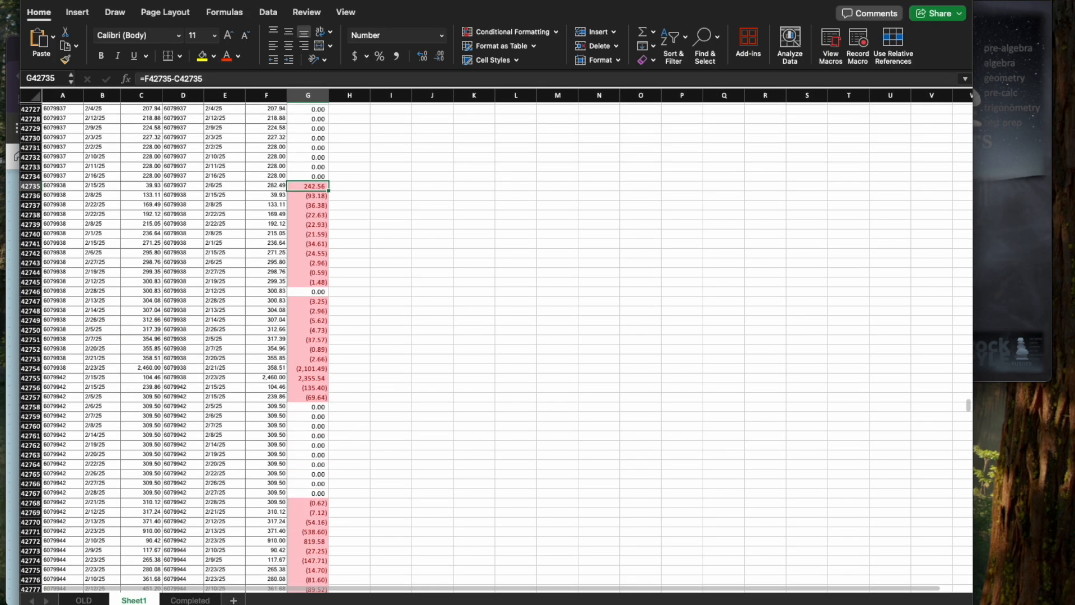
pyautogui.moveTo(886, 604); pyautogui.dragTo(902, 604)
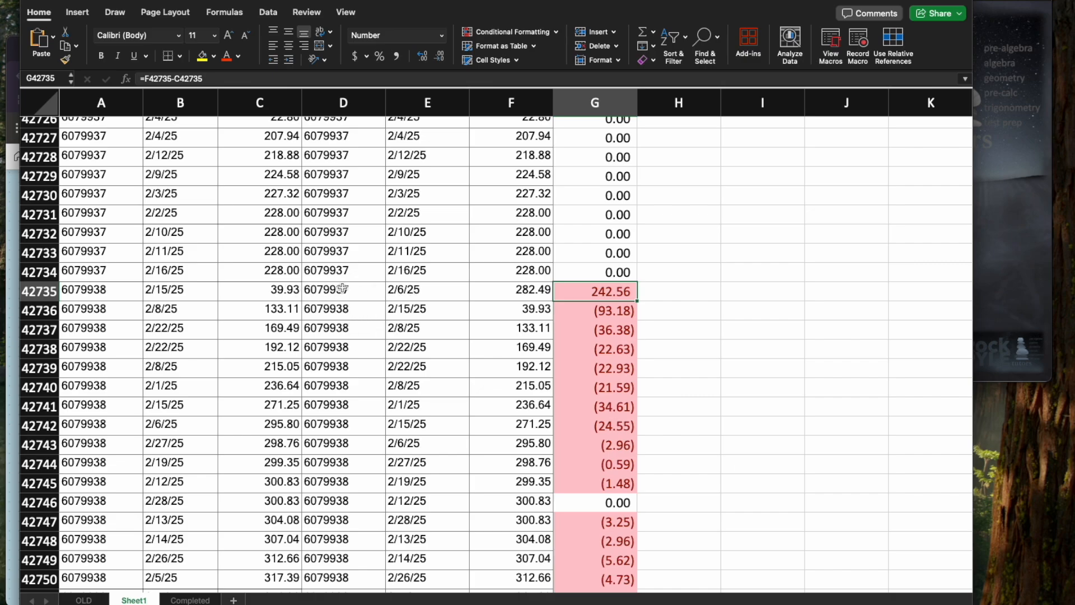
pyautogui.scroll(2, 341, 290)
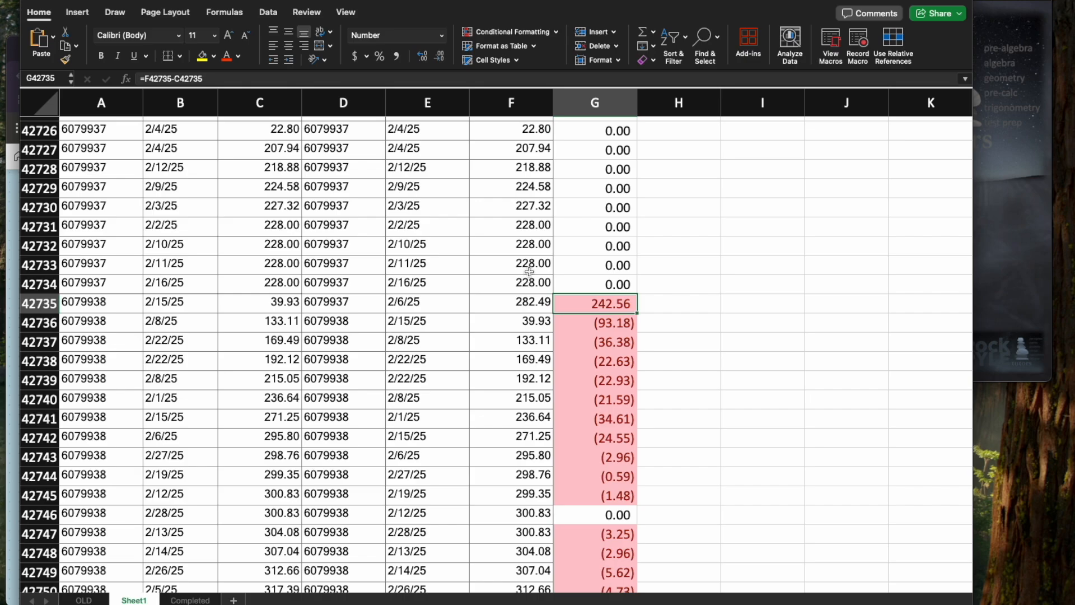
pyautogui.scroll(1, 534, 255)
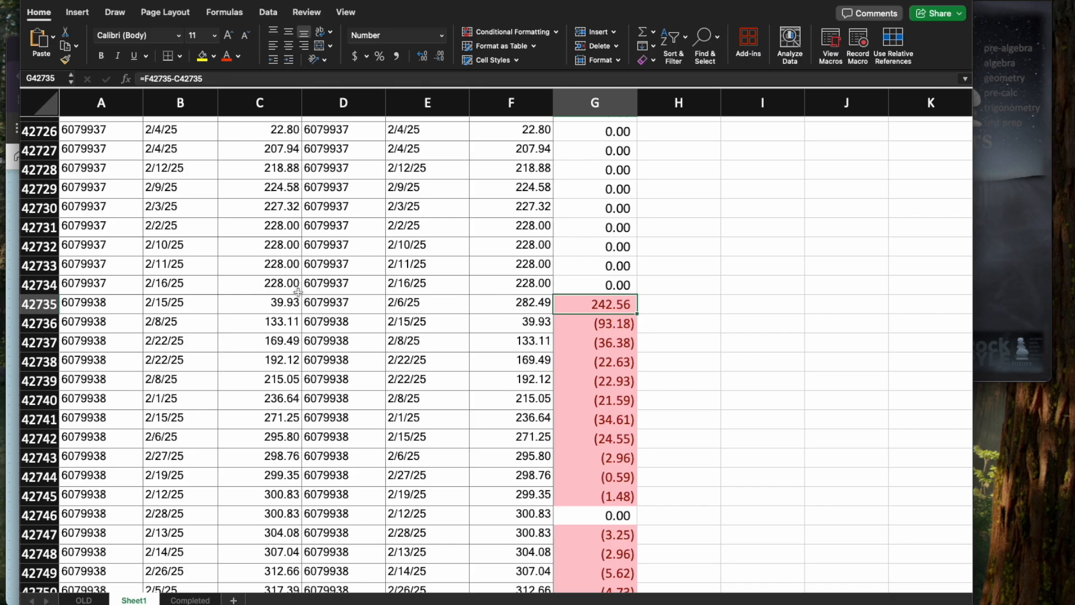
pyautogui.moveTo(334, 303); pyautogui.dragTo(822, 310)
# Delete the emptied cells D42735:F42735, shifting the new data below them up
pyautogui.moveTo(342, 307); pyautogui.dragTo(471, 309)
pyautogui.rightClick(491, 307)
pyautogui.click(510, 401)
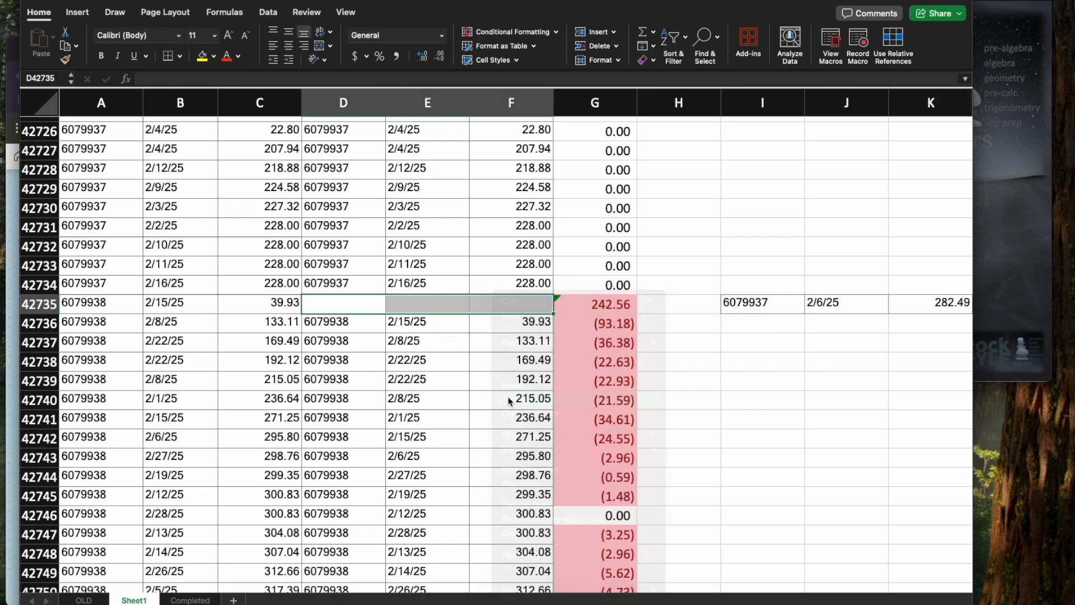
pyautogui.click(542, 443)
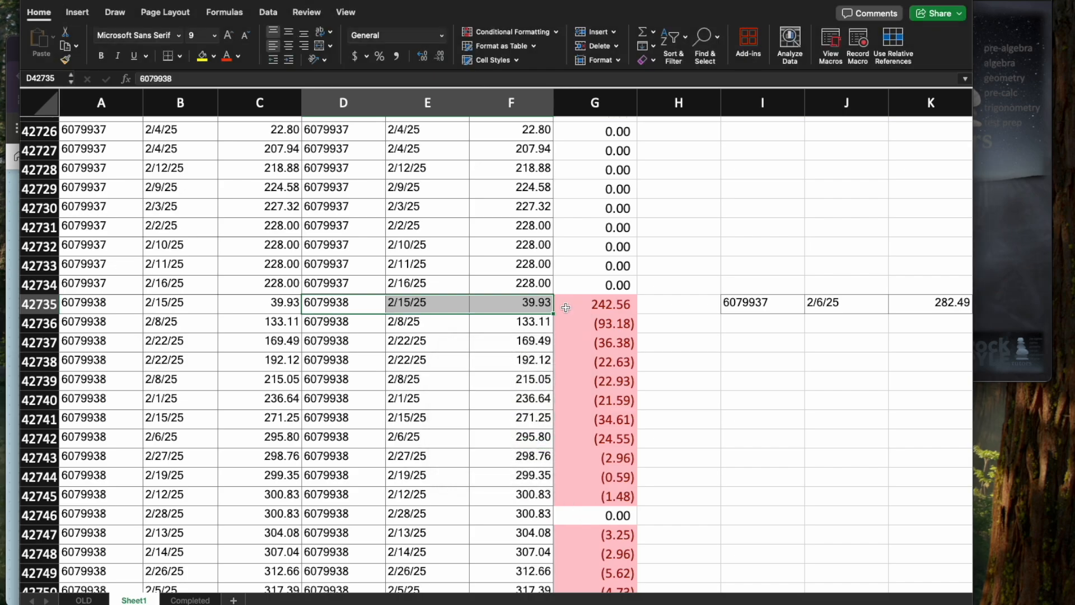
# Copy the difference formula from G42734 down the rest of column G
pyautogui.click(608, 285)
pyautogui.press('super+c')
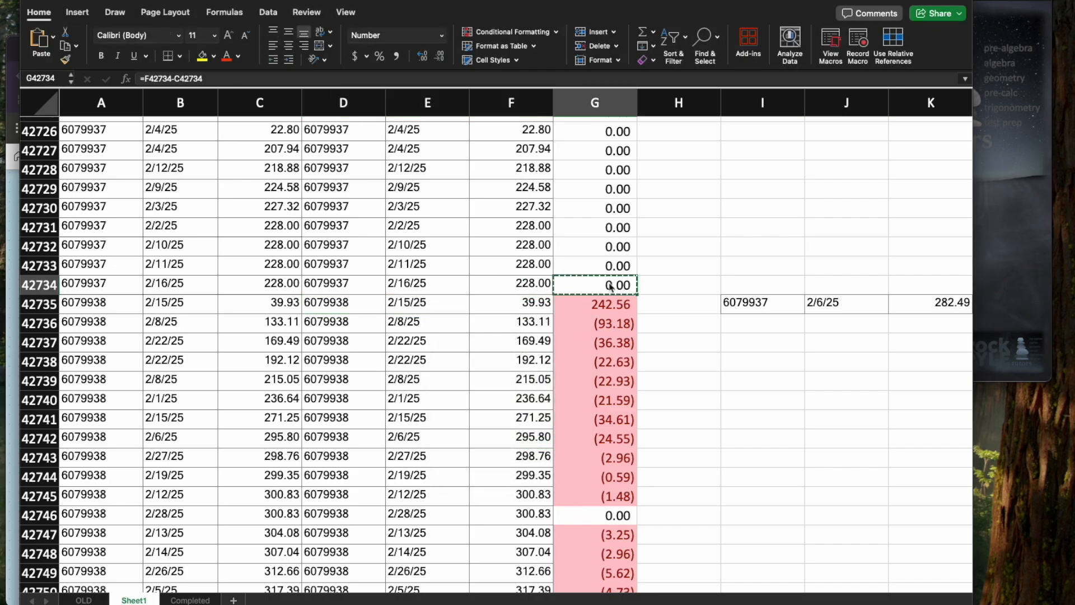
pyautogui.press('Down')
pyautogui.press('super+shift+Down')
pyautogui.press('super+v')
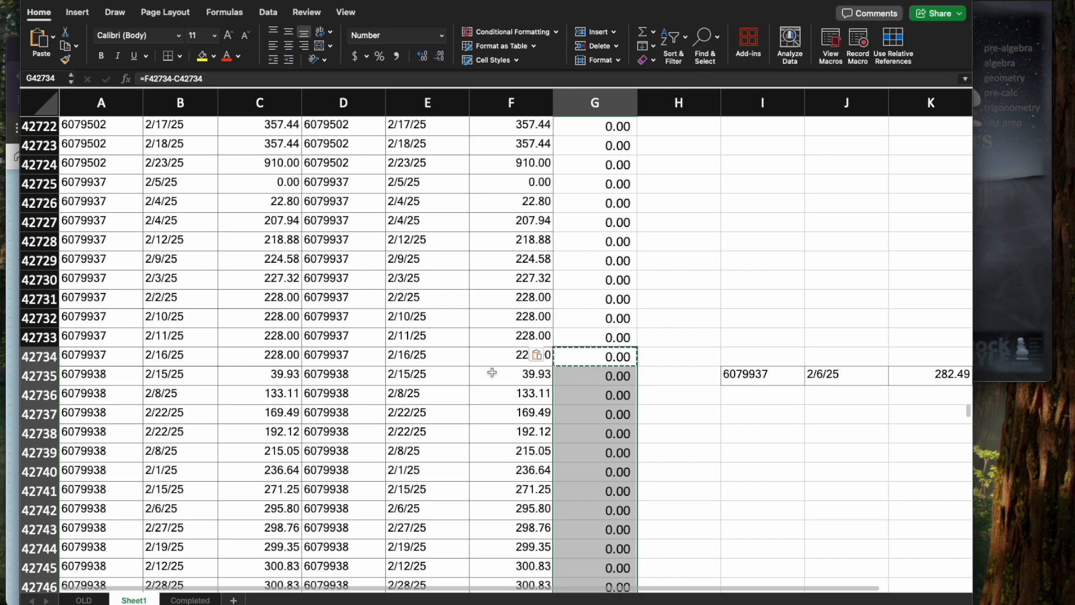
# Find the next block of discrepancies and move the three unmatched new-data entries in D58173:F58175 aside to I58173:K58175
pyautogui.scroll(-20, 496, 372)
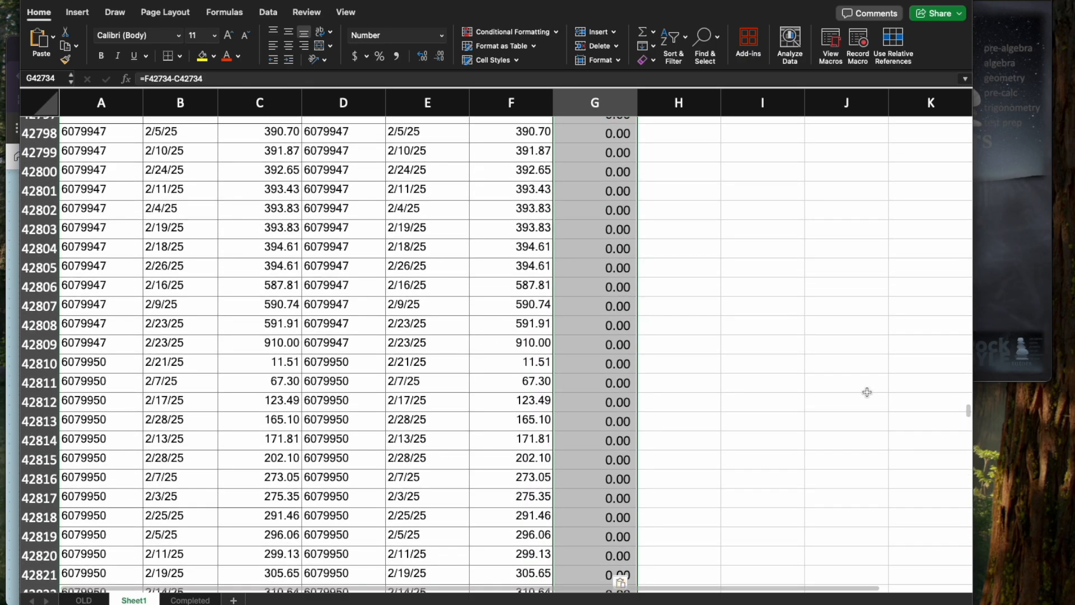
pyautogui.moveTo(969, 412); pyautogui.dragTo(962, 519)
pyautogui.scroll(10, 720, 241)
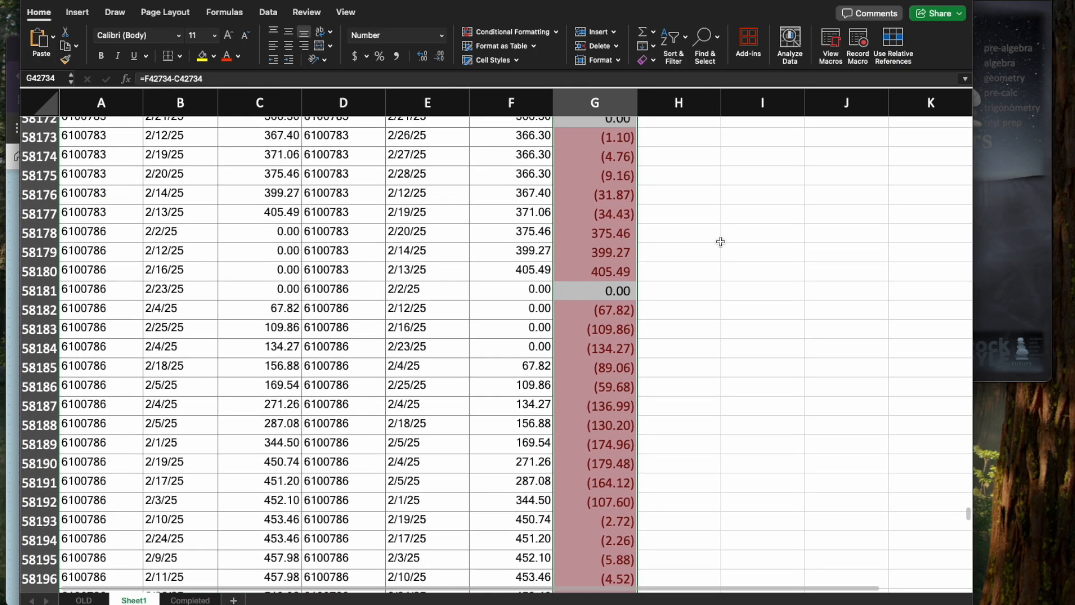
pyautogui.scroll(-3, 720, 241)
pyautogui.scroll(-2, 720, 242)
pyautogui.scroll(2, 643, 200)
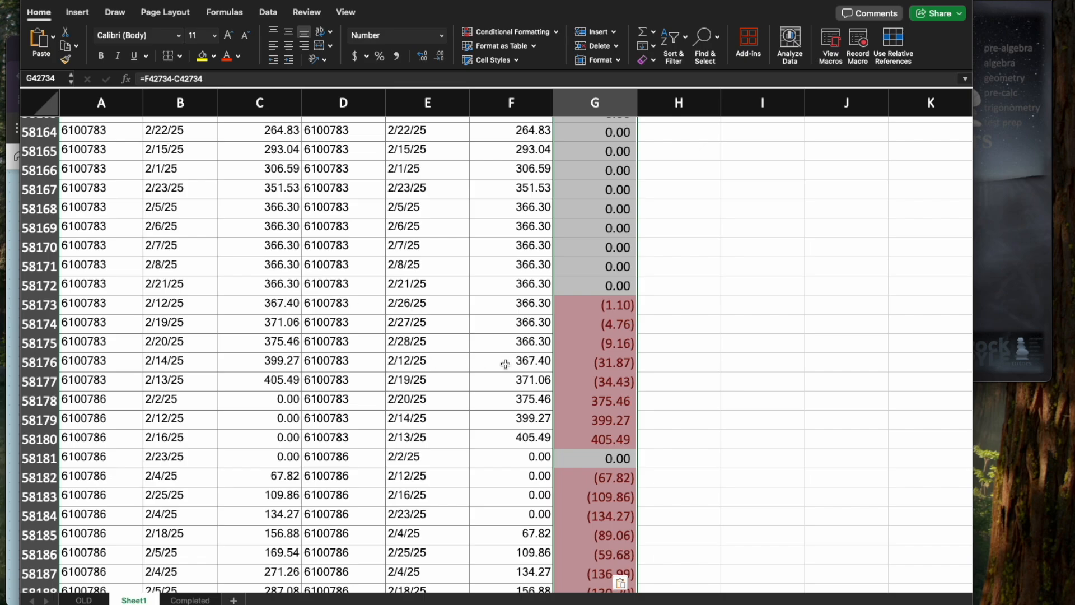
pyautogui.moveTo(336, 303); pyautogui.dragTo(492, 341)
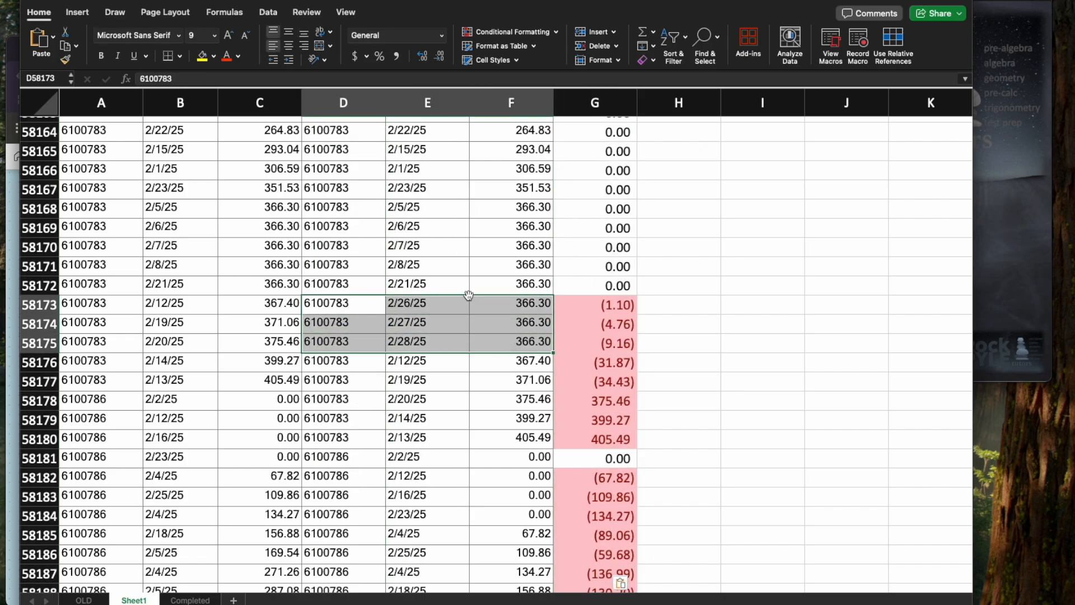
pyautogui.moveTo(468, 295); pyautogui.dragTo(845, 305)
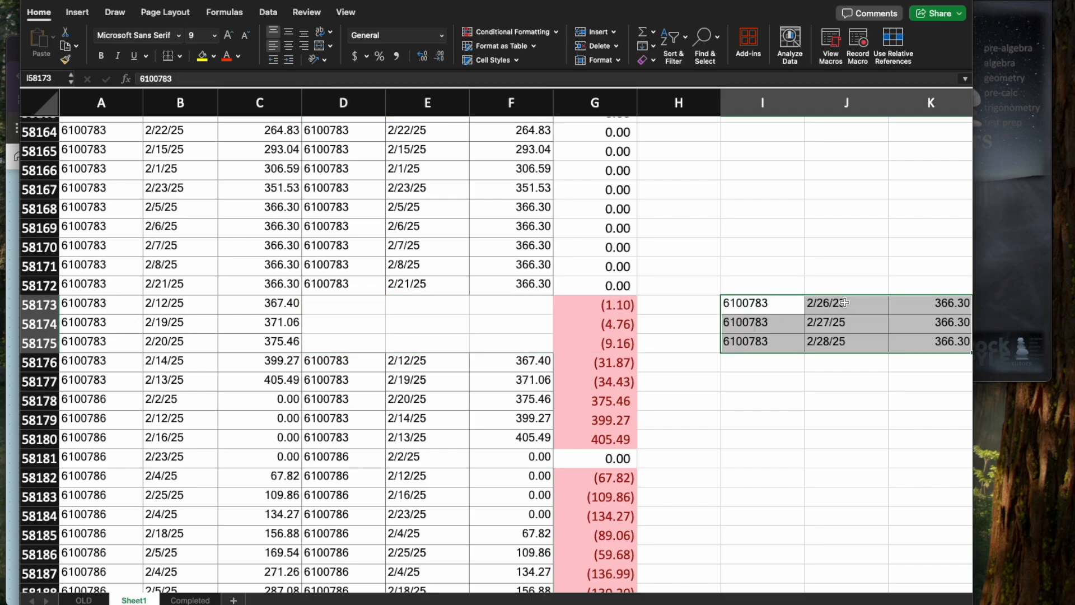
# Delete the emptied cells D58173:F58175, shifting the new data below them up
pyautogui.moveTo(365, 309); pyautogui.dragTo(514, 338)
pyautogui.rightClick(471, 315)
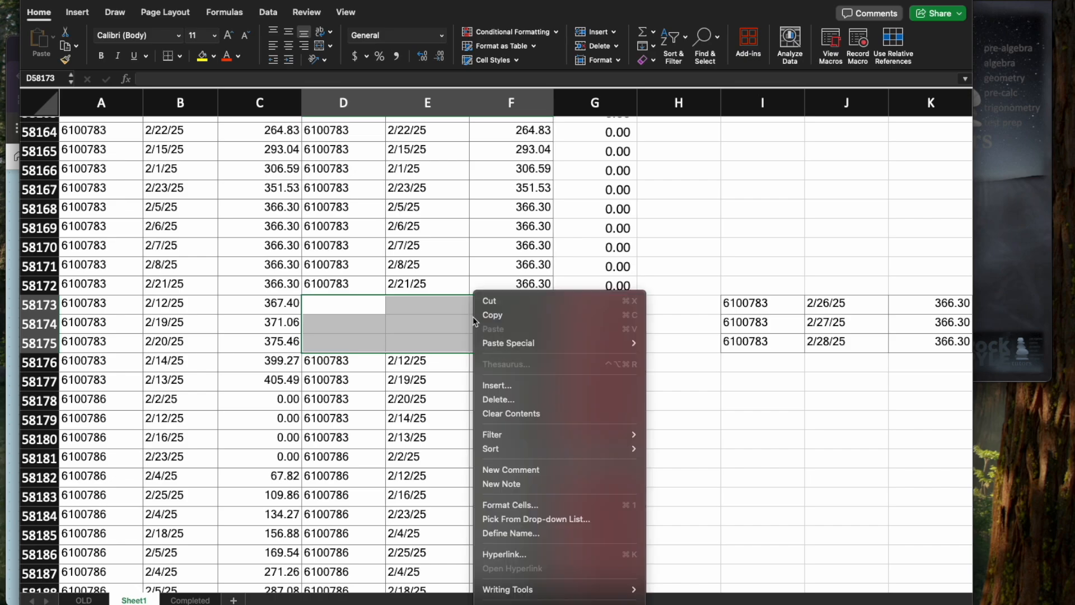
pyautogui.click(493, 398)
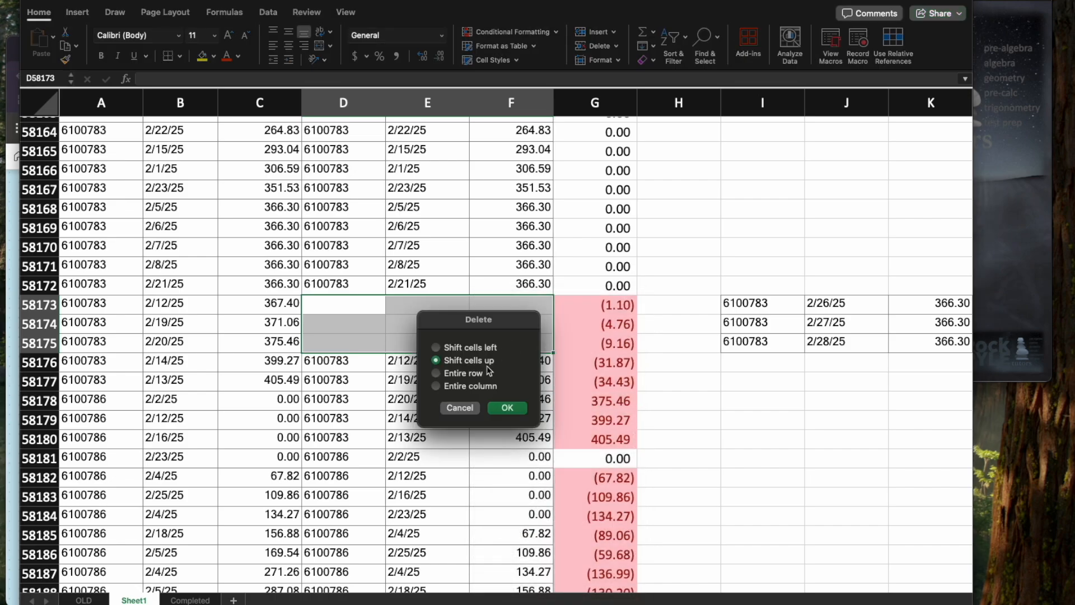
pyautogui.click(508, 408)
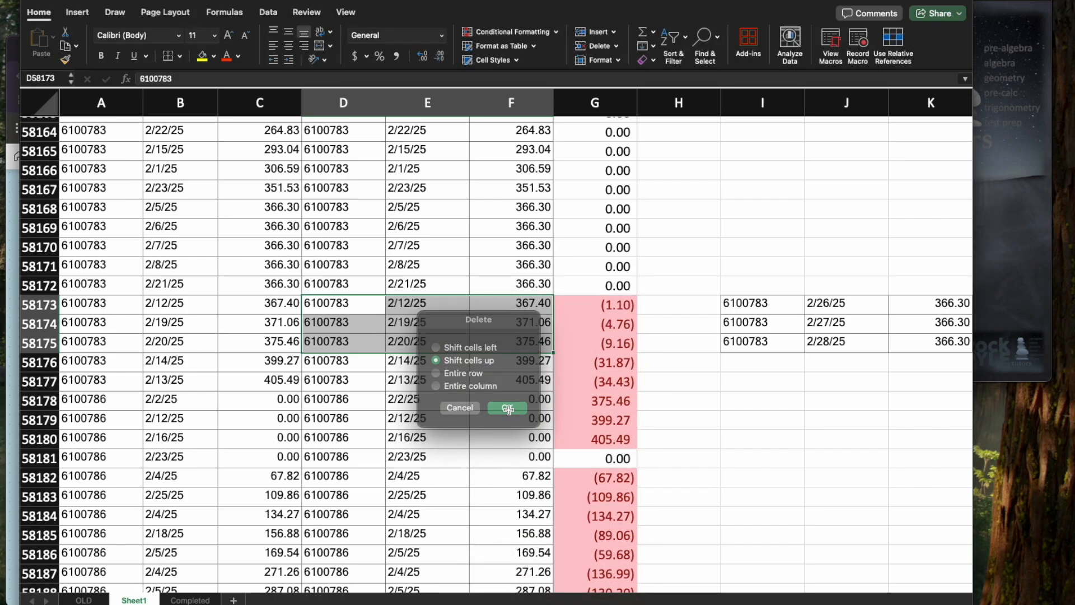
# Copy the difference formula from G58172 down the rest of column G
pyautogui.click(621, 285)
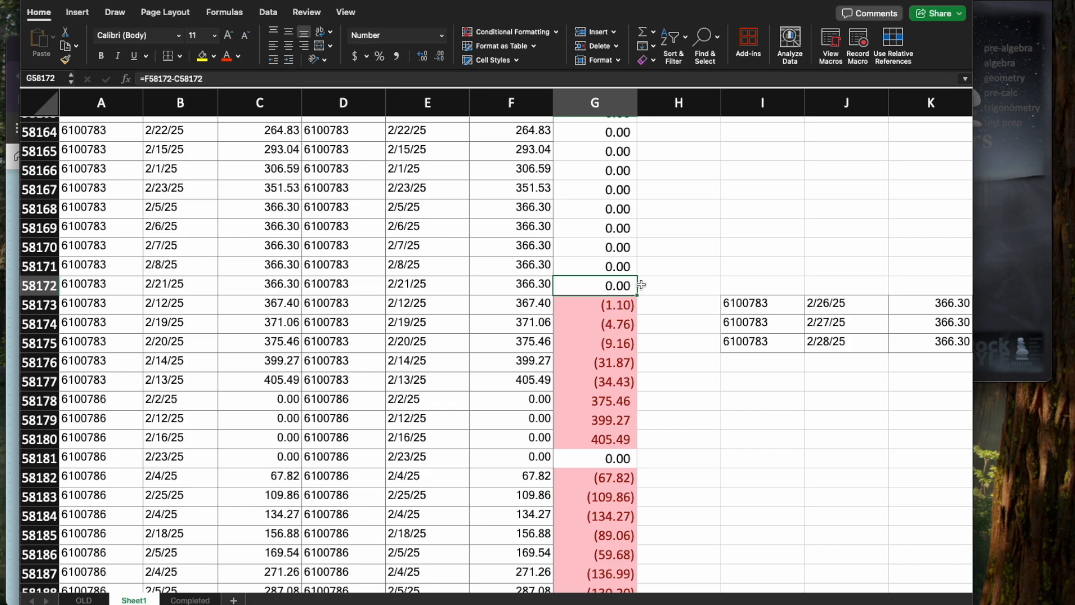
pyautogui.press('super+c')
pyautogui.press('super+shift+Down')
pyautogui.press('super+v')
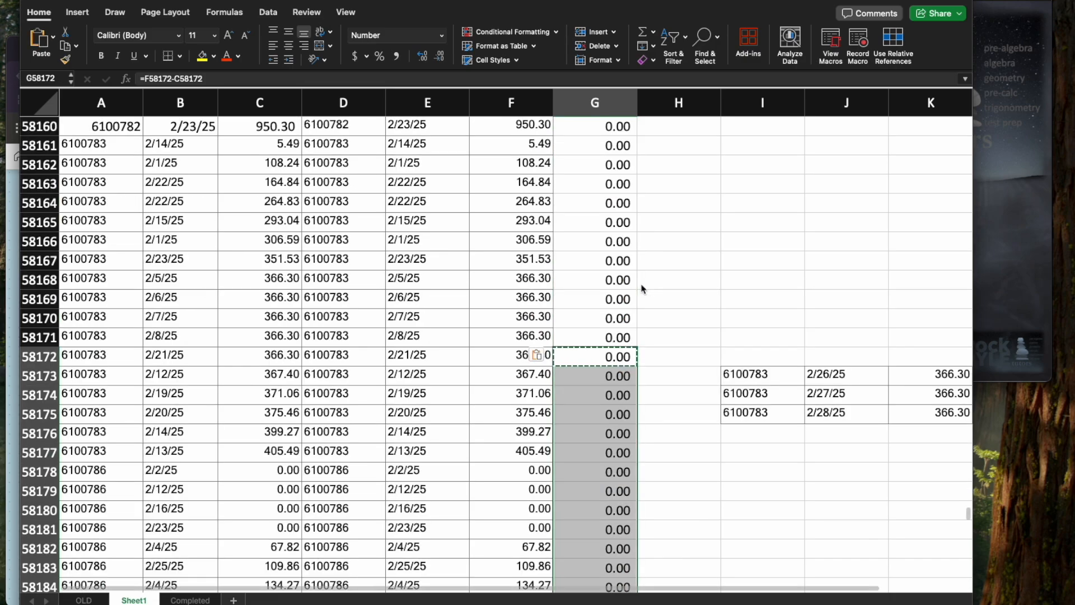
# Look through column G below row 58172 for the start of the next block of nonzero differences
pyautogui.scroll(-10, 593, 320)
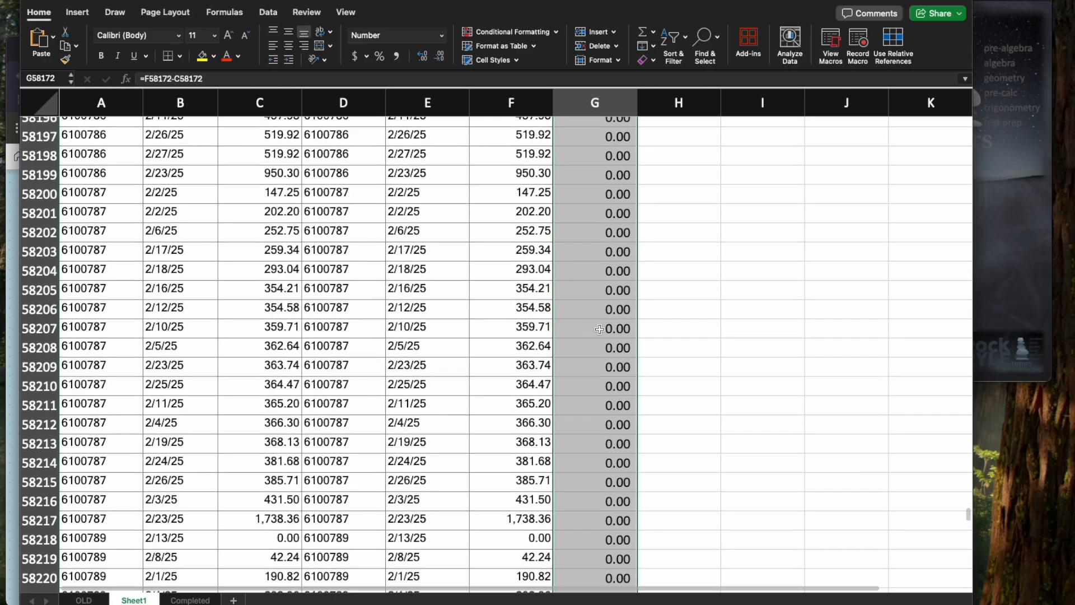
pyautogui.click(592, 320)
pyautogui.scroll(-8, 597, 325)
pyautogui.scroll(-20, 600, 328)
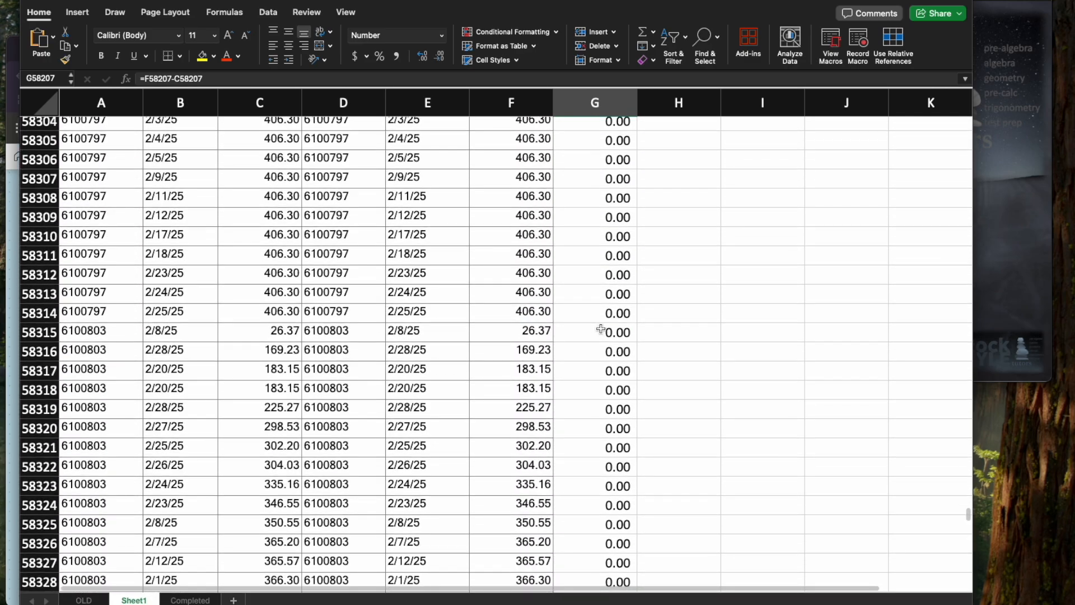
pyautogui.scroll(-20, 601, 329)
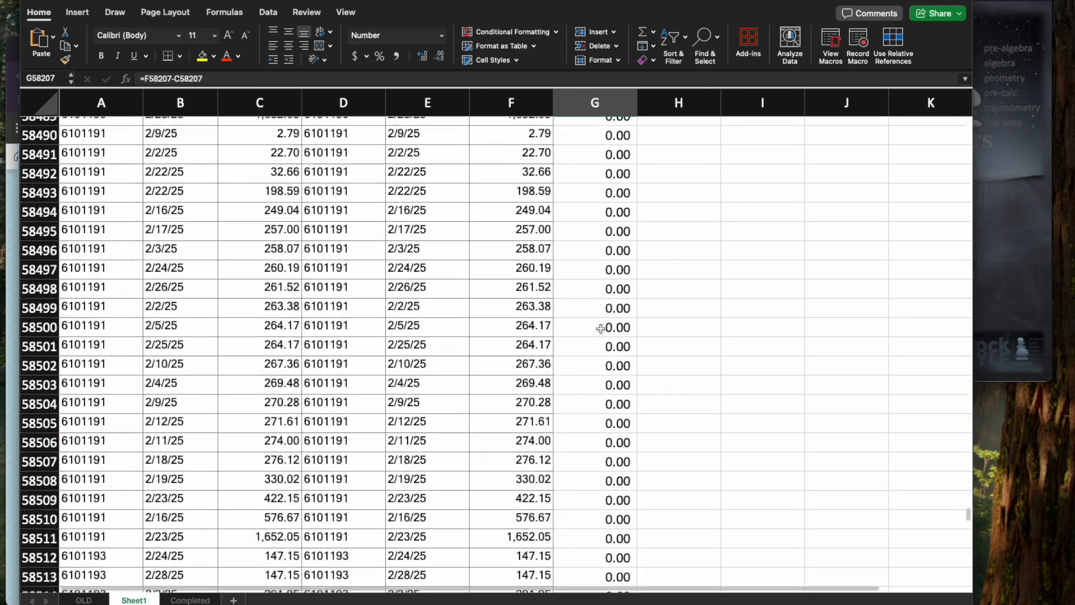
pyautogui.scroll(-20, 601, 328)
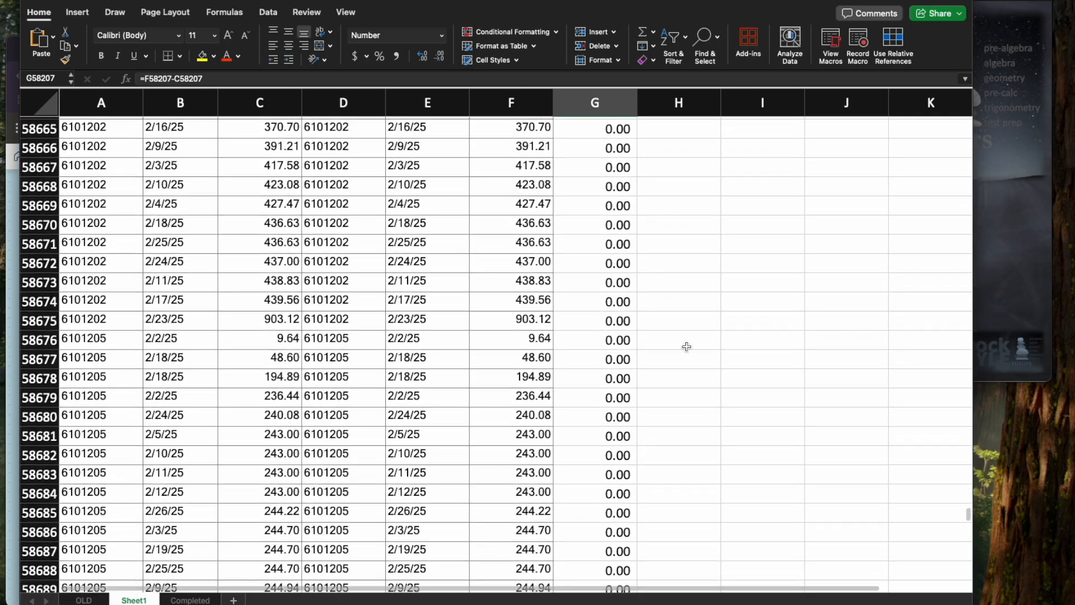
pyautogui.moveTo(968, 518); pyautogui.dragTo(962, 560)
pyautogui.scroll(10, 775, 386)
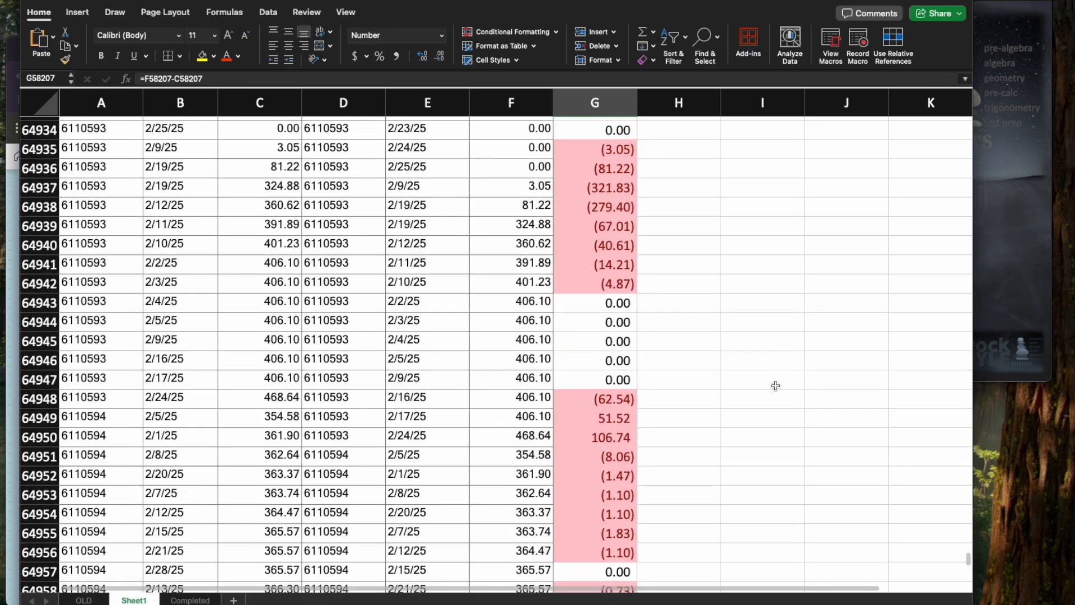
pyautogui.scroll(10, 776, 386)
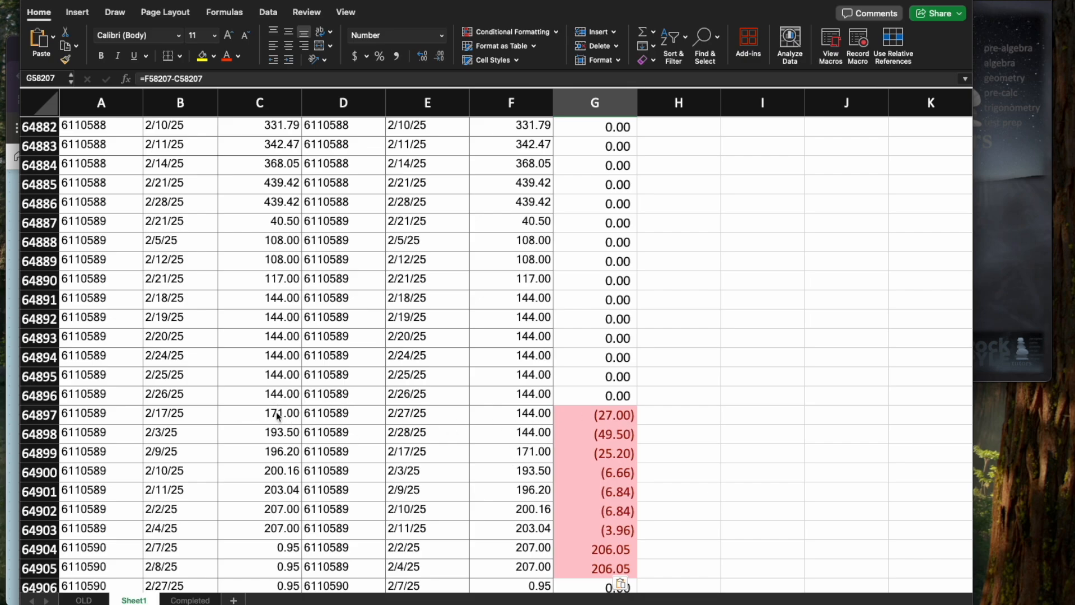
# Move the two unmatched new-data entries in D64897:F64898 aside to I64897:K64898 and delete the emptied cells, shifting the data below up
pyautogui.moveTo(350, 413); pyautogui.dragTo(889, 415)
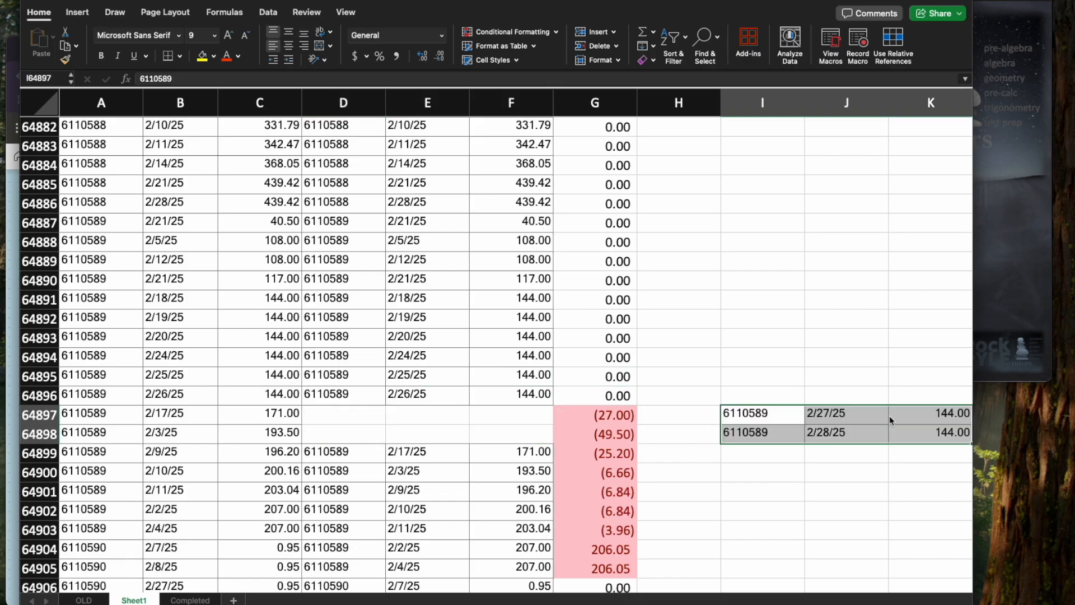
pyautogui.moveTo(344, 417); pyautogui.dragTo(487, 426)
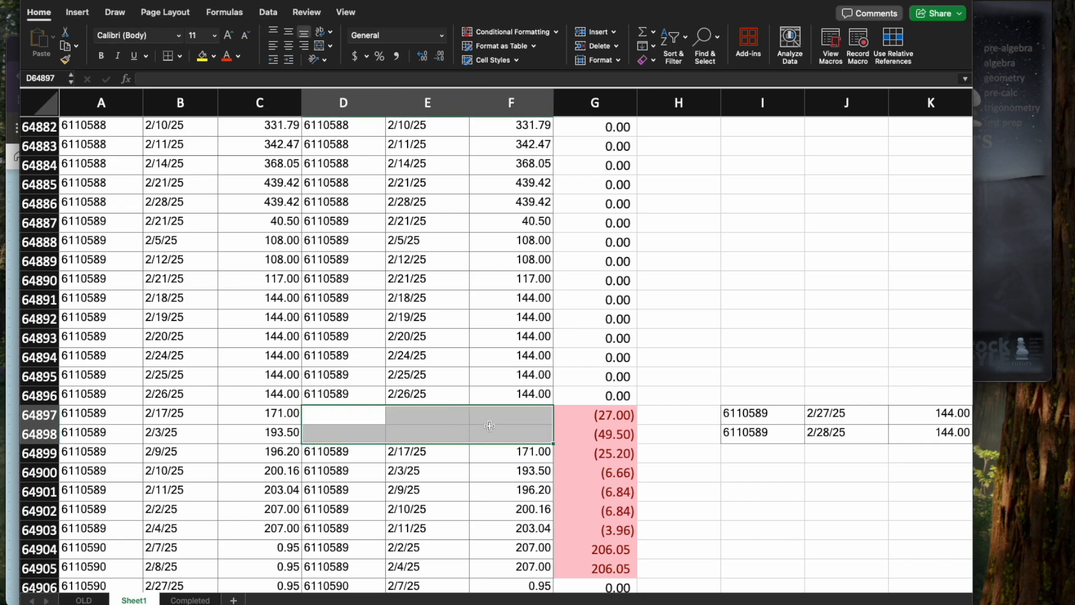
pyautogui.rightClick(487, 425)
pyautogui.click(503, 399)
pyautogui.click(528, 441)
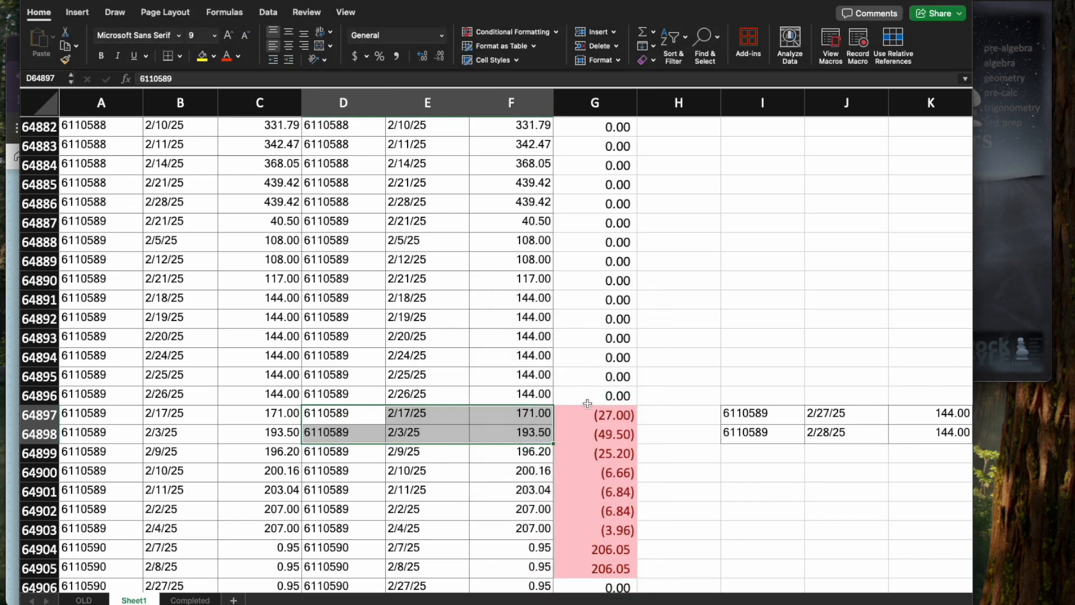
# Copy the difference formula from G64896 down the rest of column G
pyautogui.click(595, 398)
pyautogui.press('super+c')
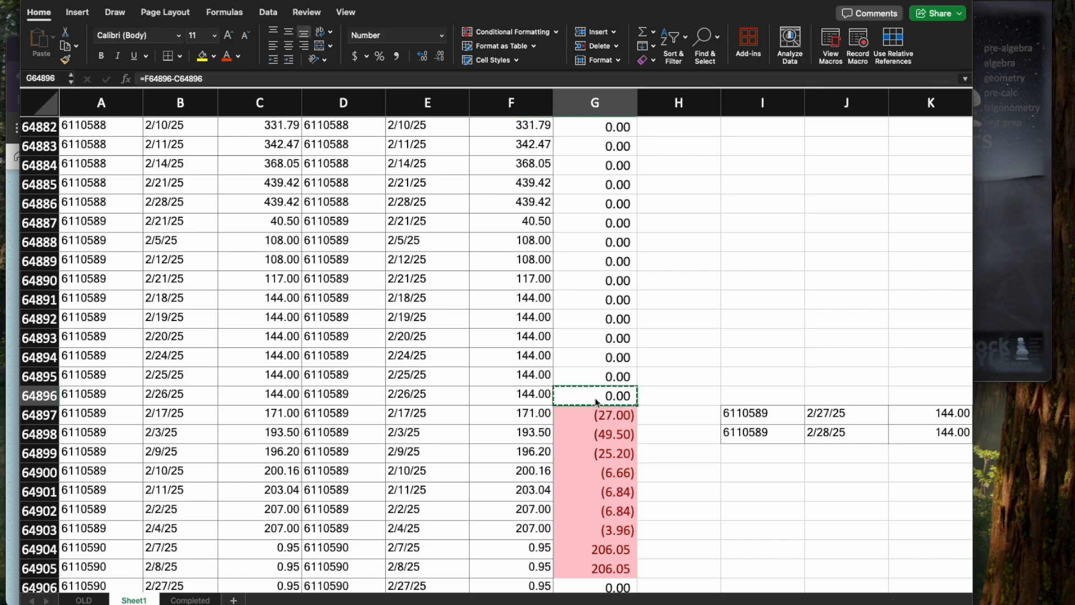
pyautogui.press('super+shift+Down')
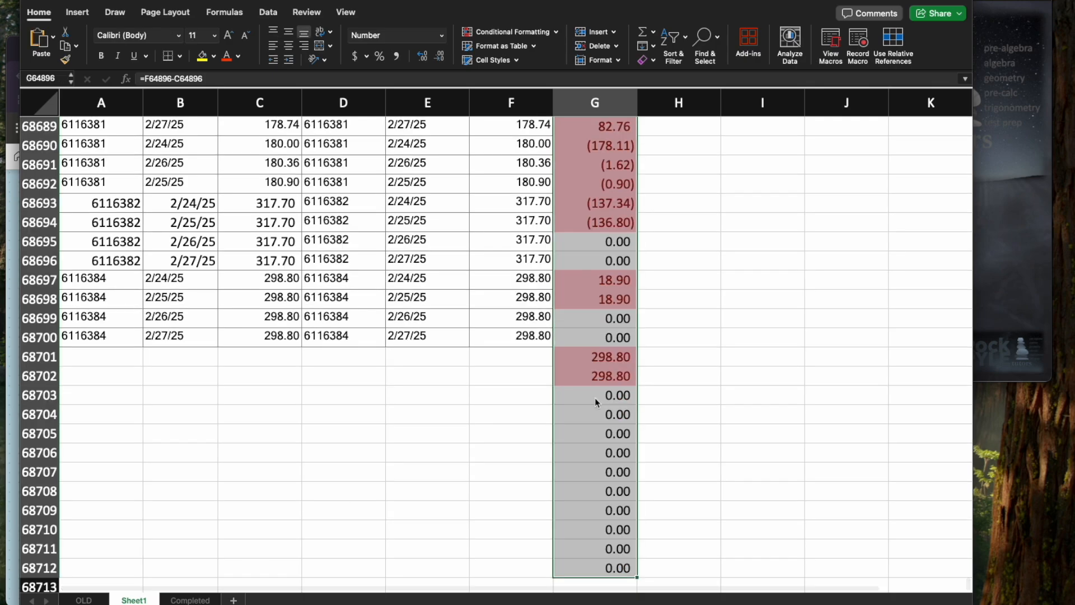
pyautogui.press('super+v')
# Check column G down to its last rows, G68701:G68712, for remaining differences and return to the first row
pyautogui.scroll(-10, 592, 368)
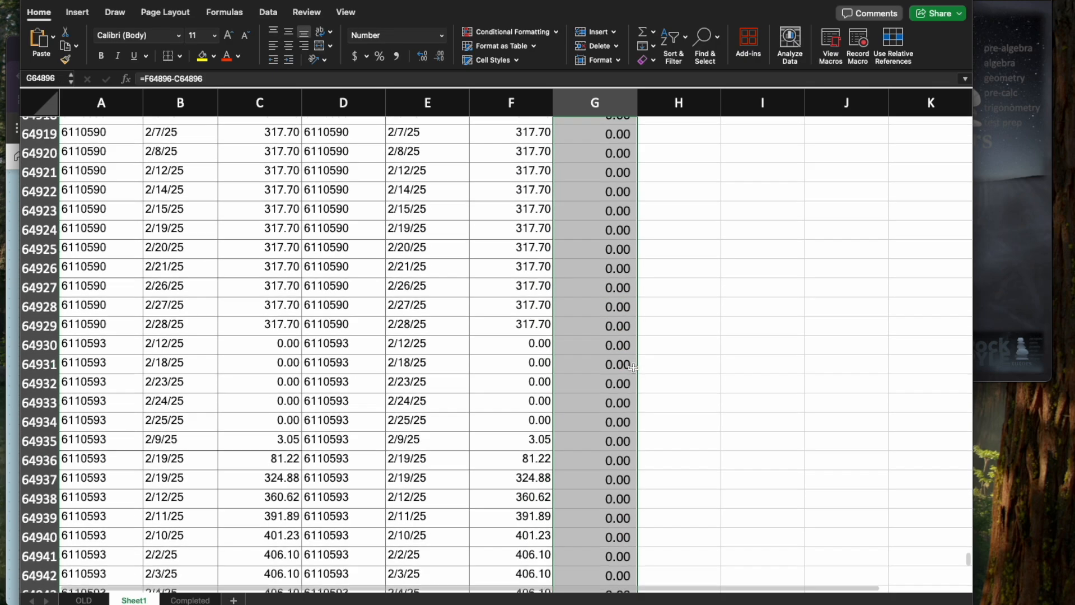
pyautogui.click(679, 370)
pyautogui.moveTo(967, 563); pyautogui.dragTo(968, 602)
pyautogui.moveTo(586, 314); pyautogui.dragTo(587, 521)
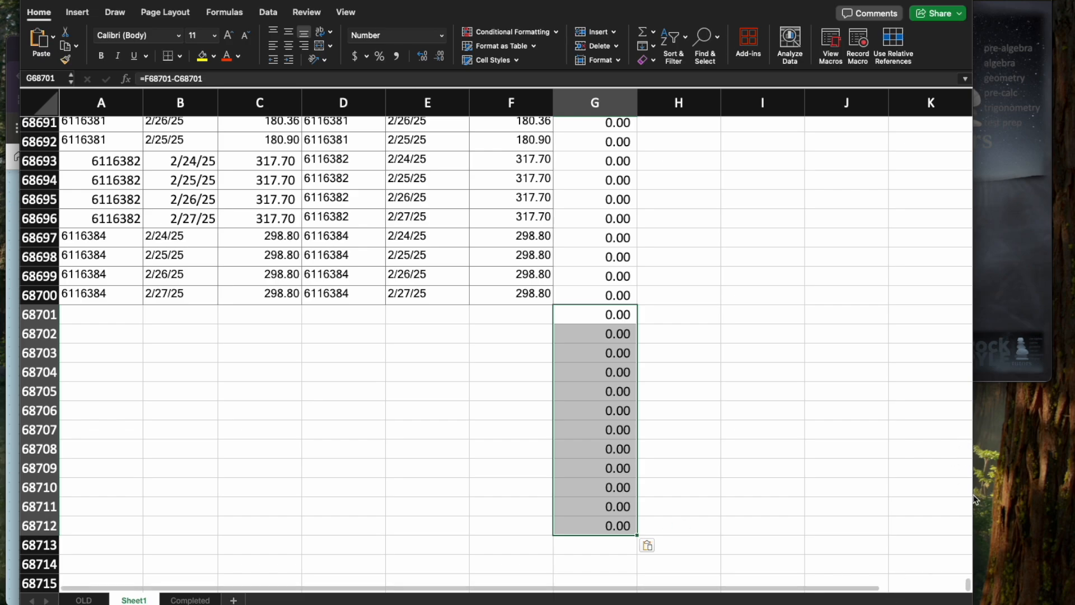
pyautogui.moveTo(969, 586); pyautogui.dragTo(991, 101)
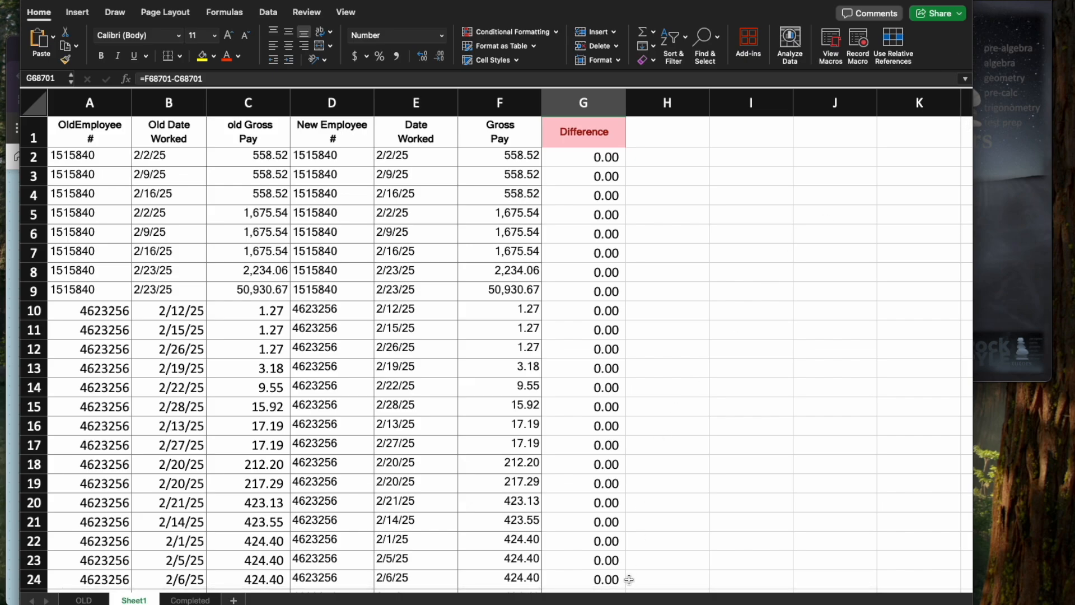
pyautogui.moveTo(634, 589); pyautogui.dragTo(645, 591)
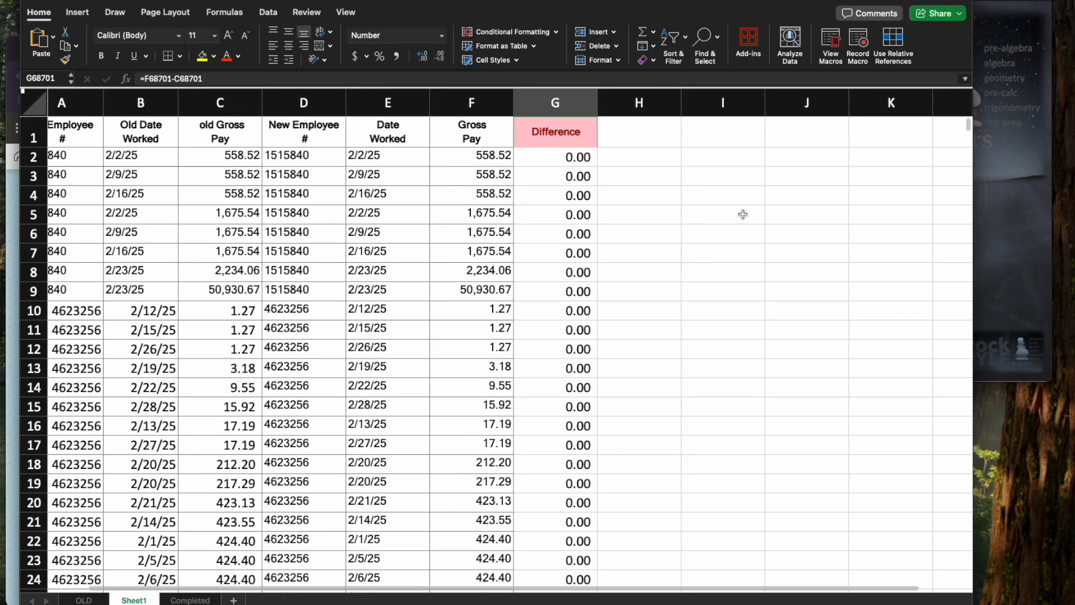
# Turn on filtering for the set-aside entries in the columns starting at I
pyautogui.moveTo(717, 99); pyautogui.dragTo(904, 103)
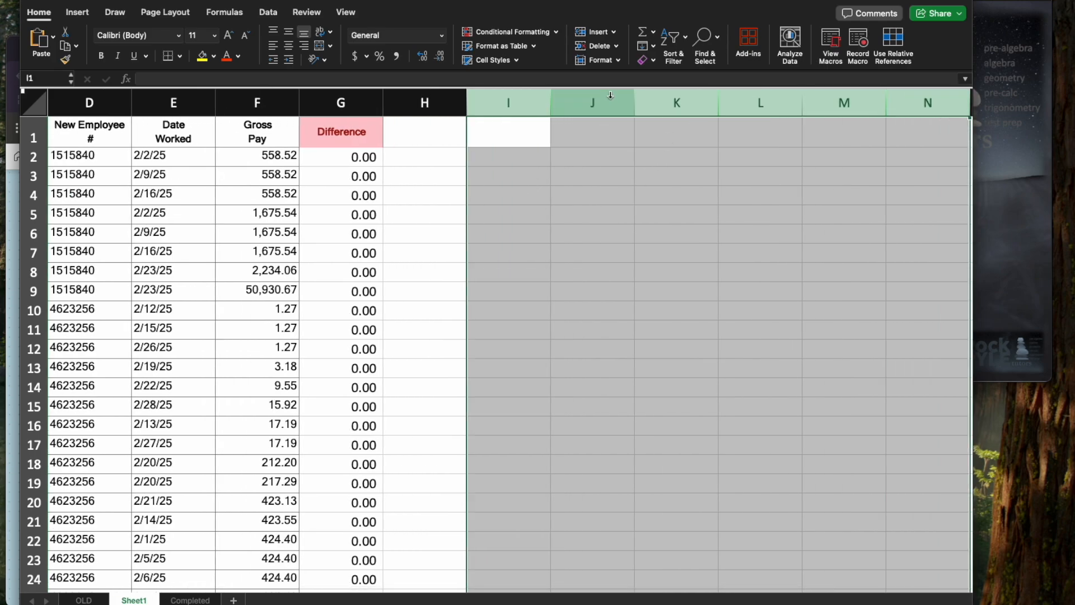
pyautogui.click(671, 42)
pyautogui.click(696, 112)
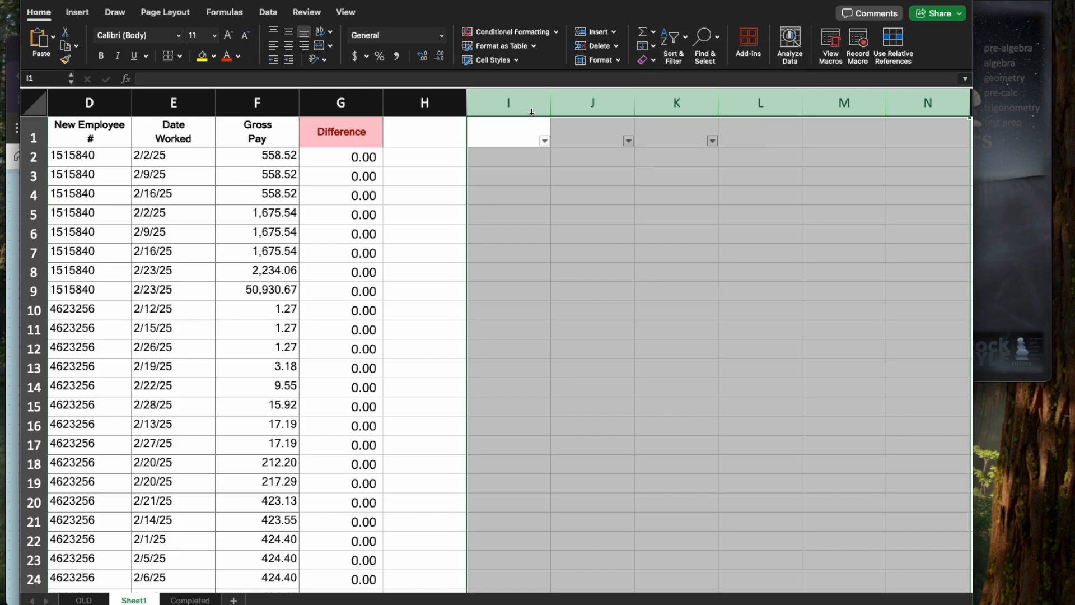
# Filter the blanks out of column I and select the set-aside entries from I35495 to K64898
pyautogui.click(508, 105)
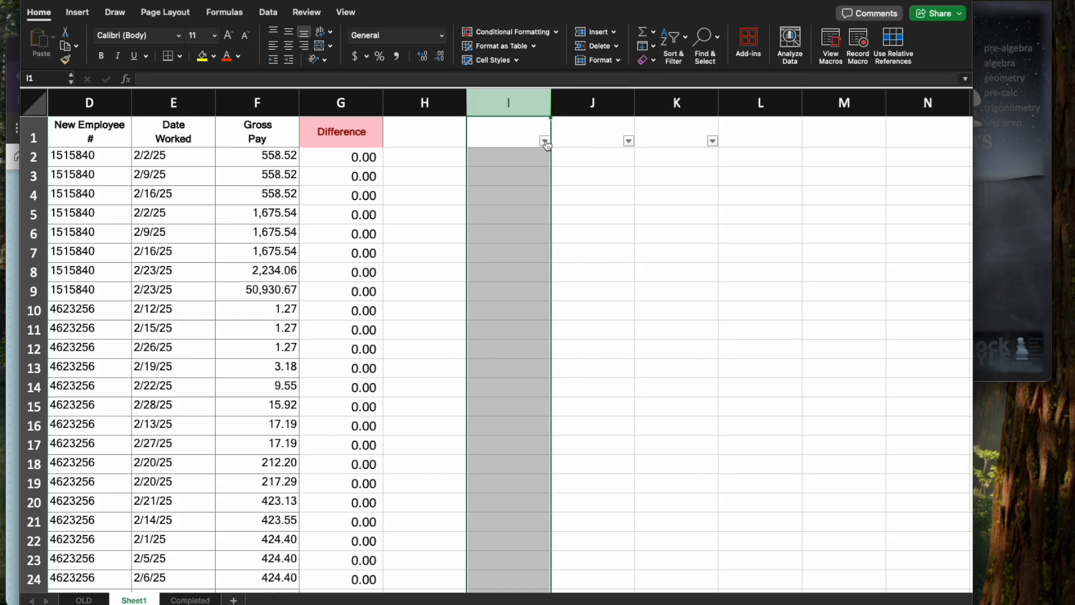
pyautogui.click(545, 142)
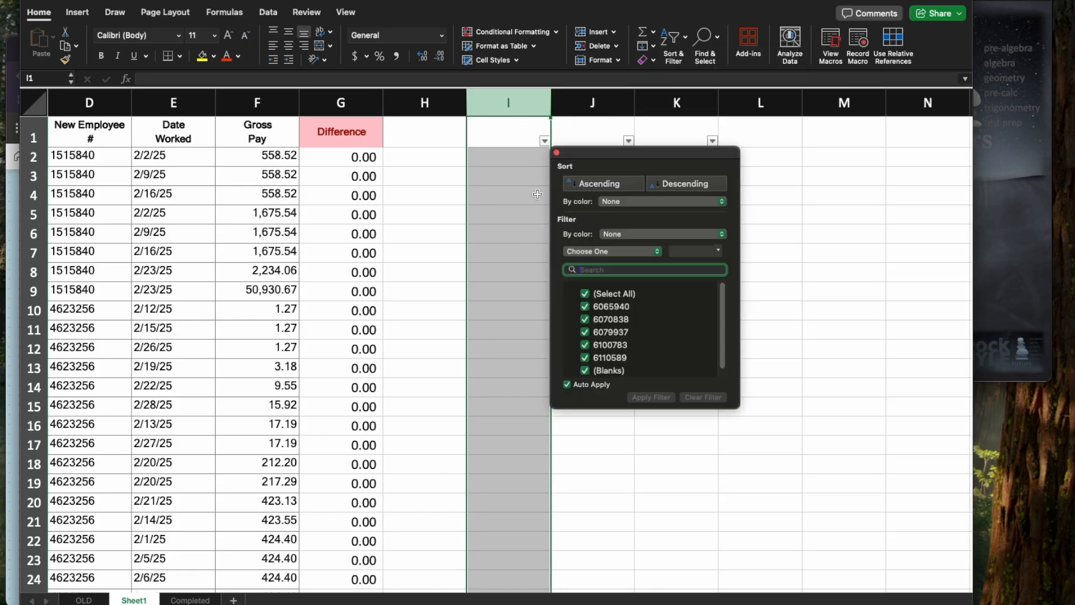
pyautogui.click(586, 371)
pyautogui.click(861, 418)
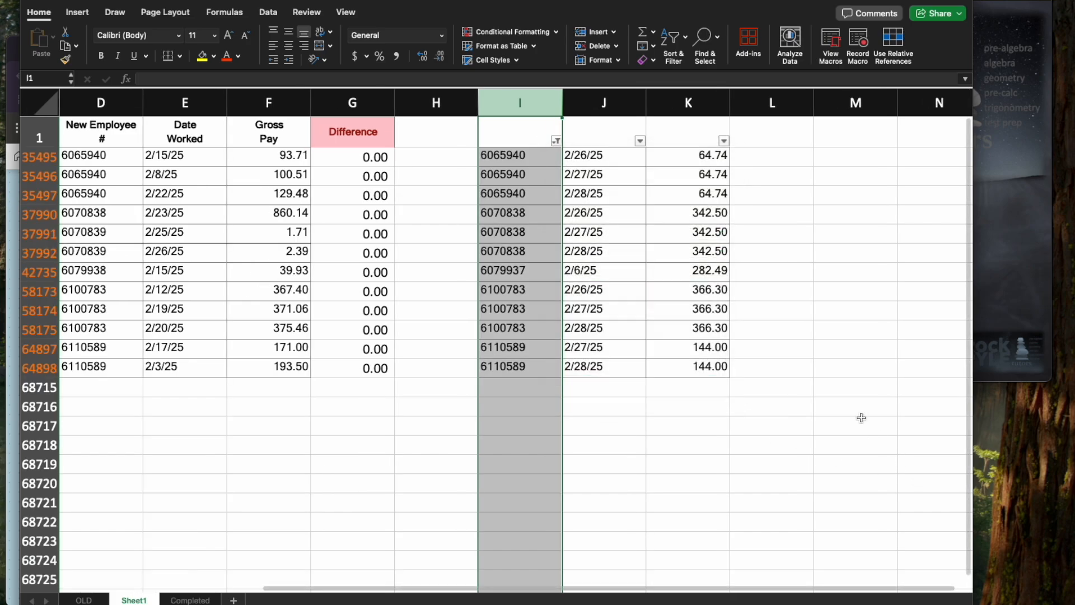
pyautogui.moveTo(538, 156); pyautogui.dragTo(711, 370)
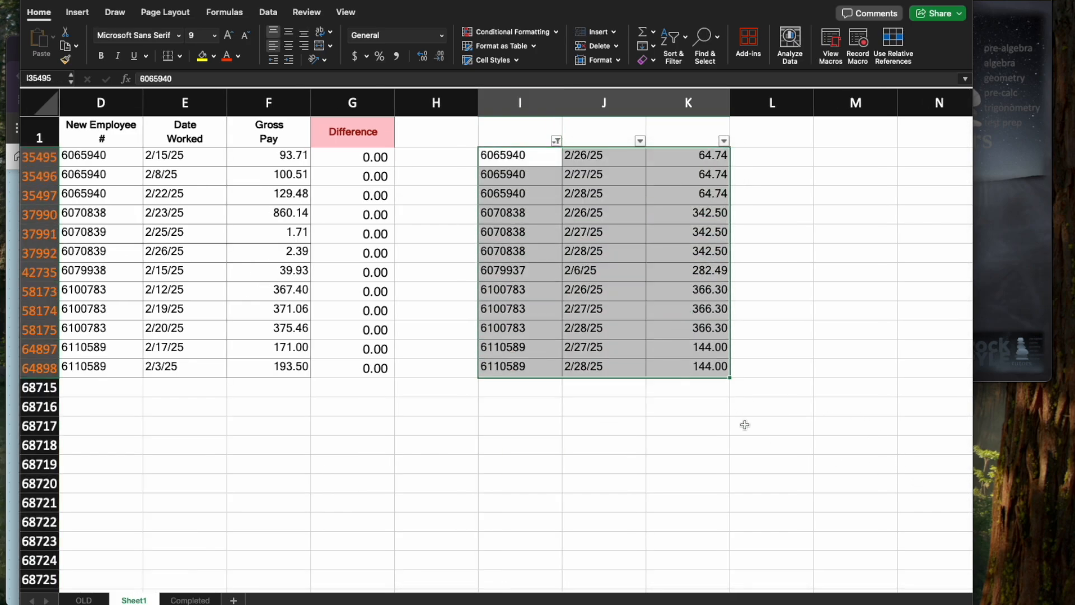